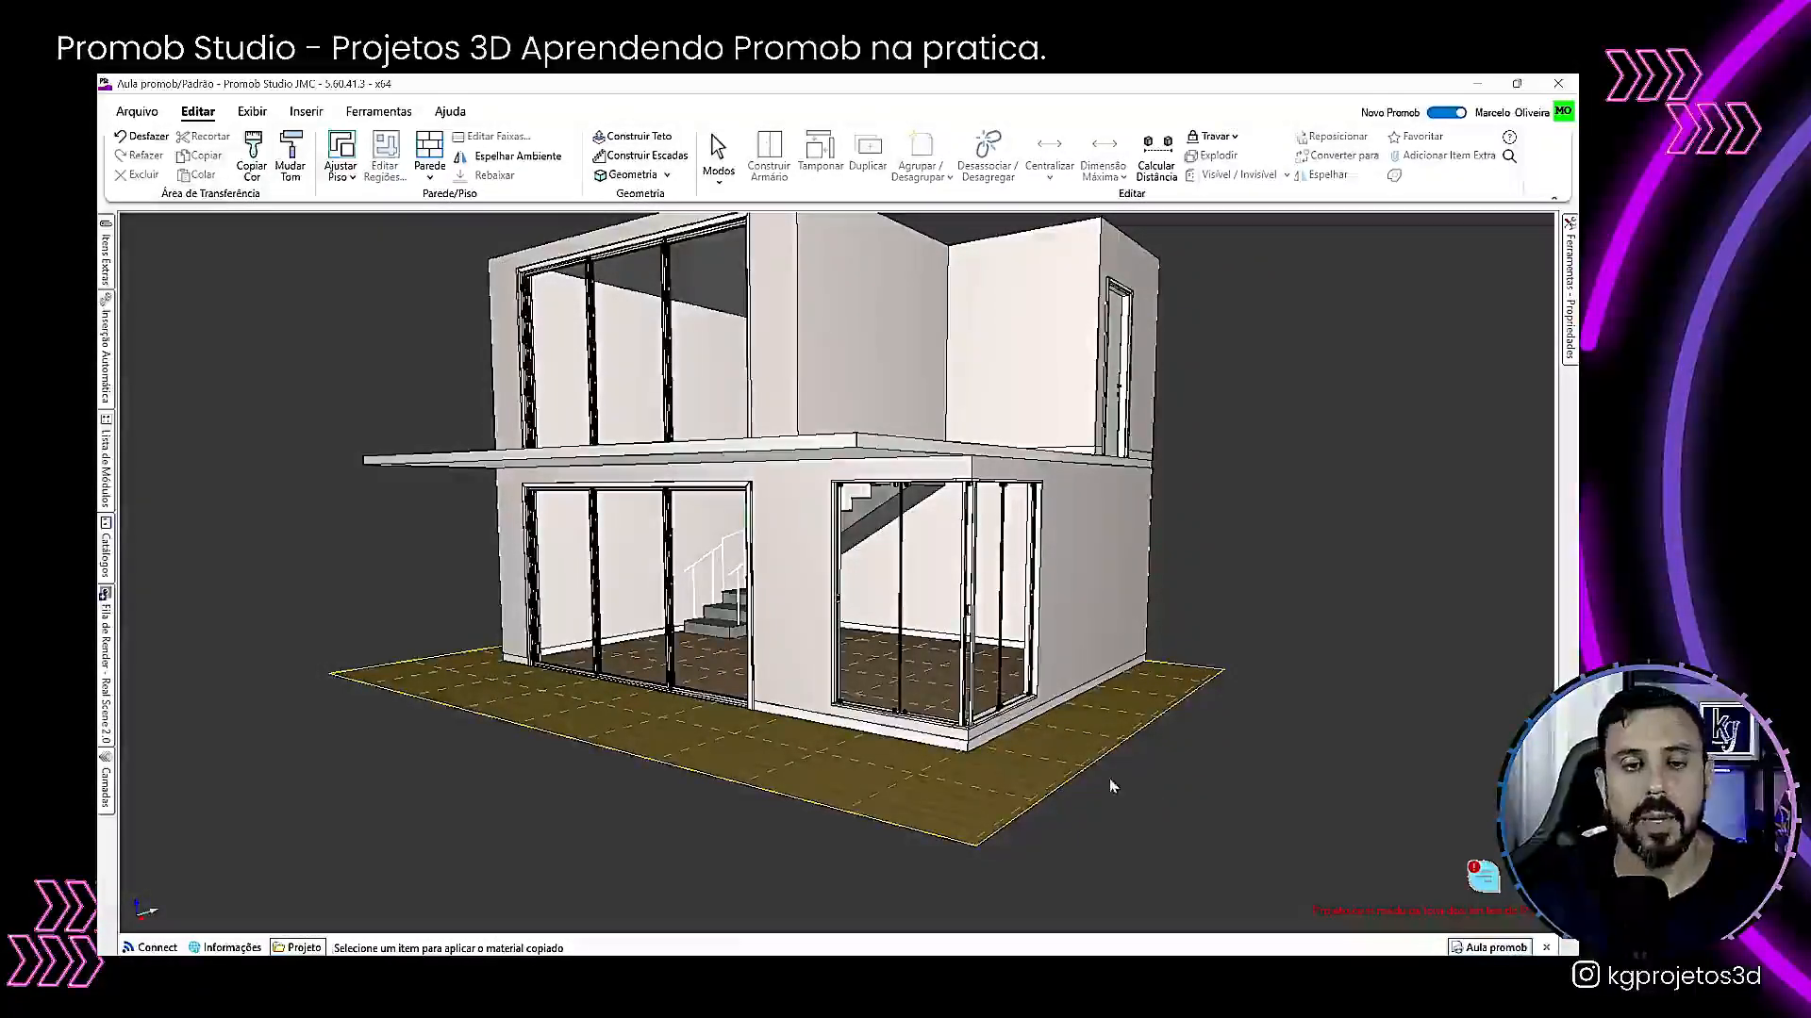
Examine the two-storey house from several sides, focusing on the sliding windows that meet at the ground-floor corner.
{"action": "middle_click_drag", "start_coordinate": [804, 338], "coordinate": [765, 463]}
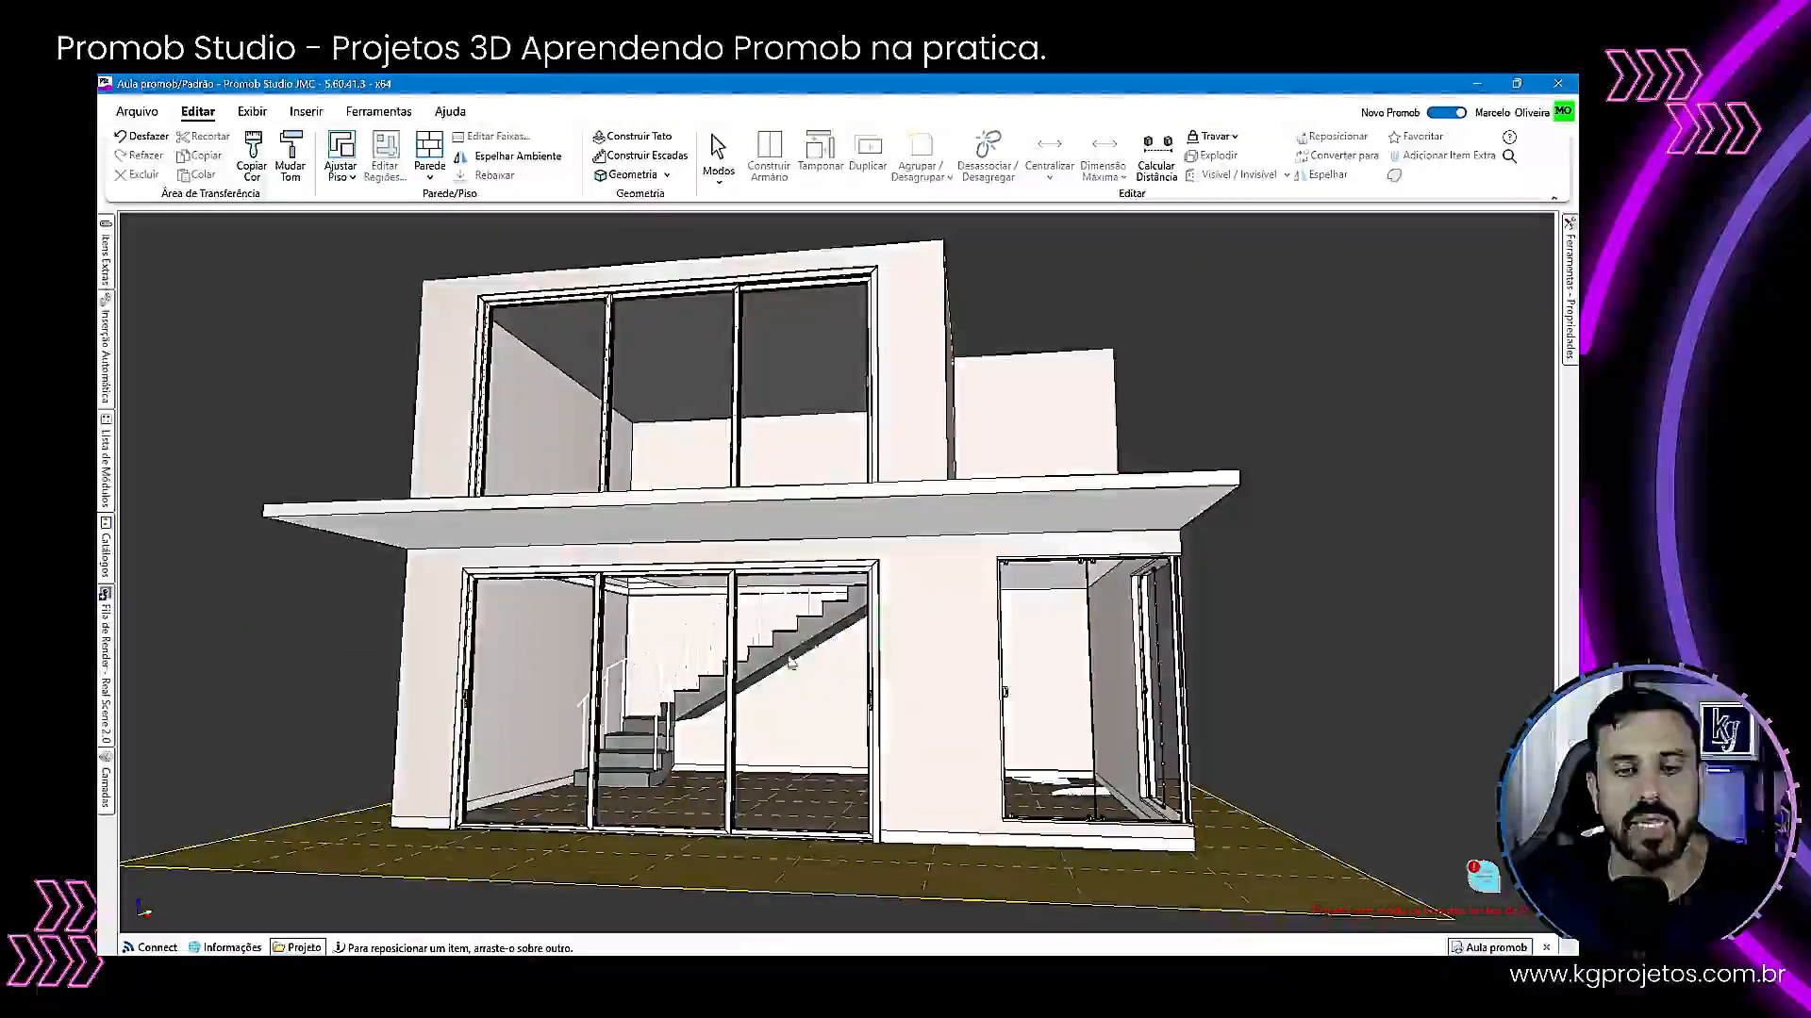
{"action": "middle_click_drag", "start_coordinate": [635, 795], "coordinate": [744, 641]}
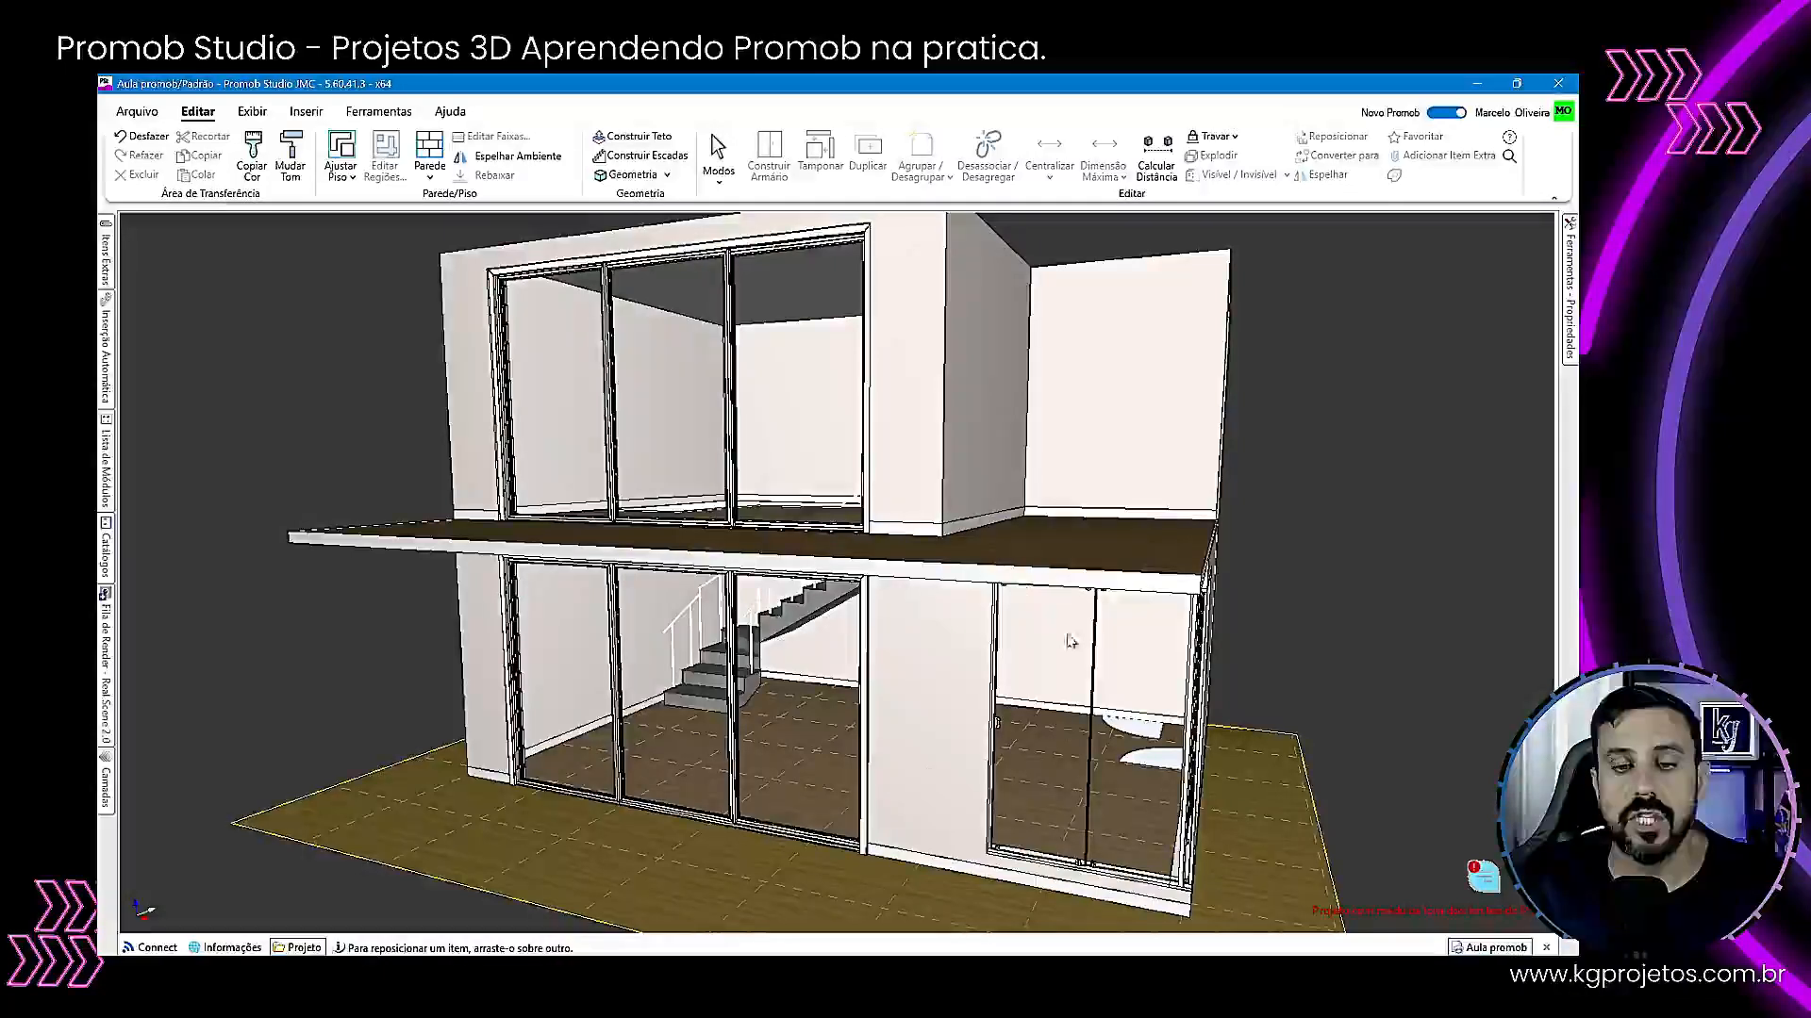
{"action": "middle_click_drag", "start_coordinate": [1113, 728], "coordinate": [921, 608]}
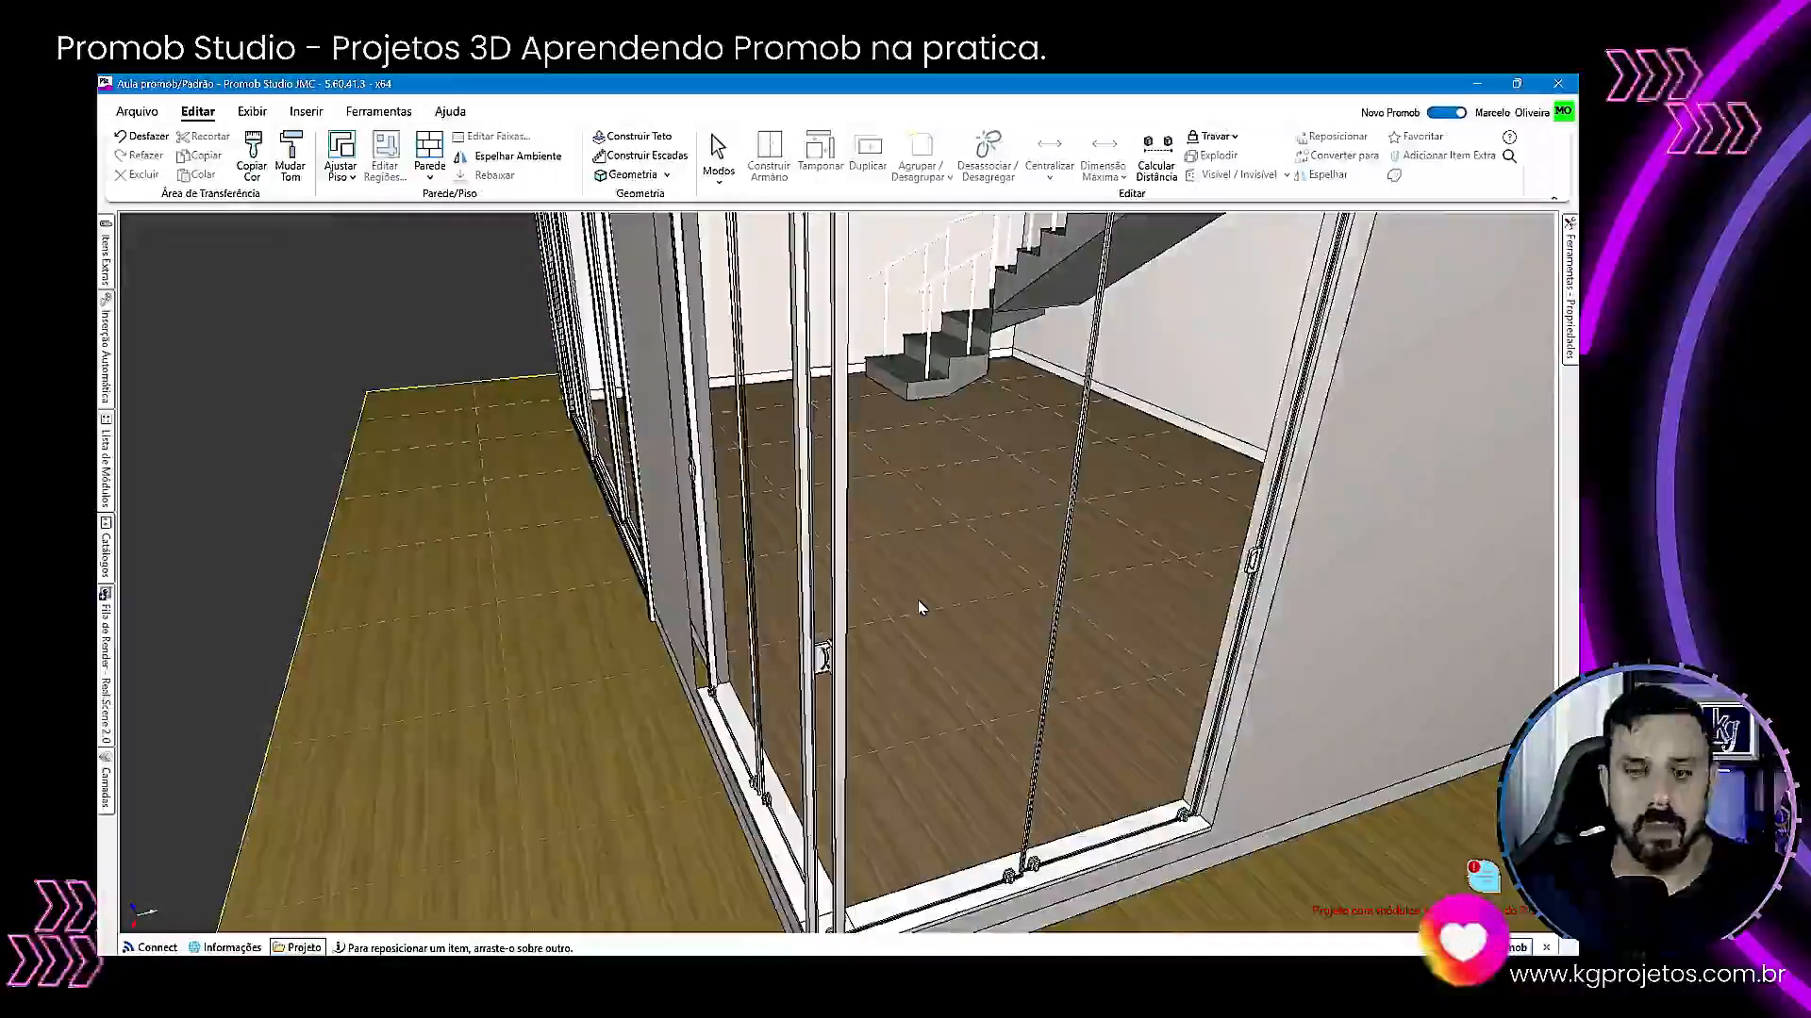
{"action": "left_click", "coordinate": [952, 565]}
{"action": "middle_click_drag", "start_coordinate": [952, 566], "coordinate": [853, 477]}
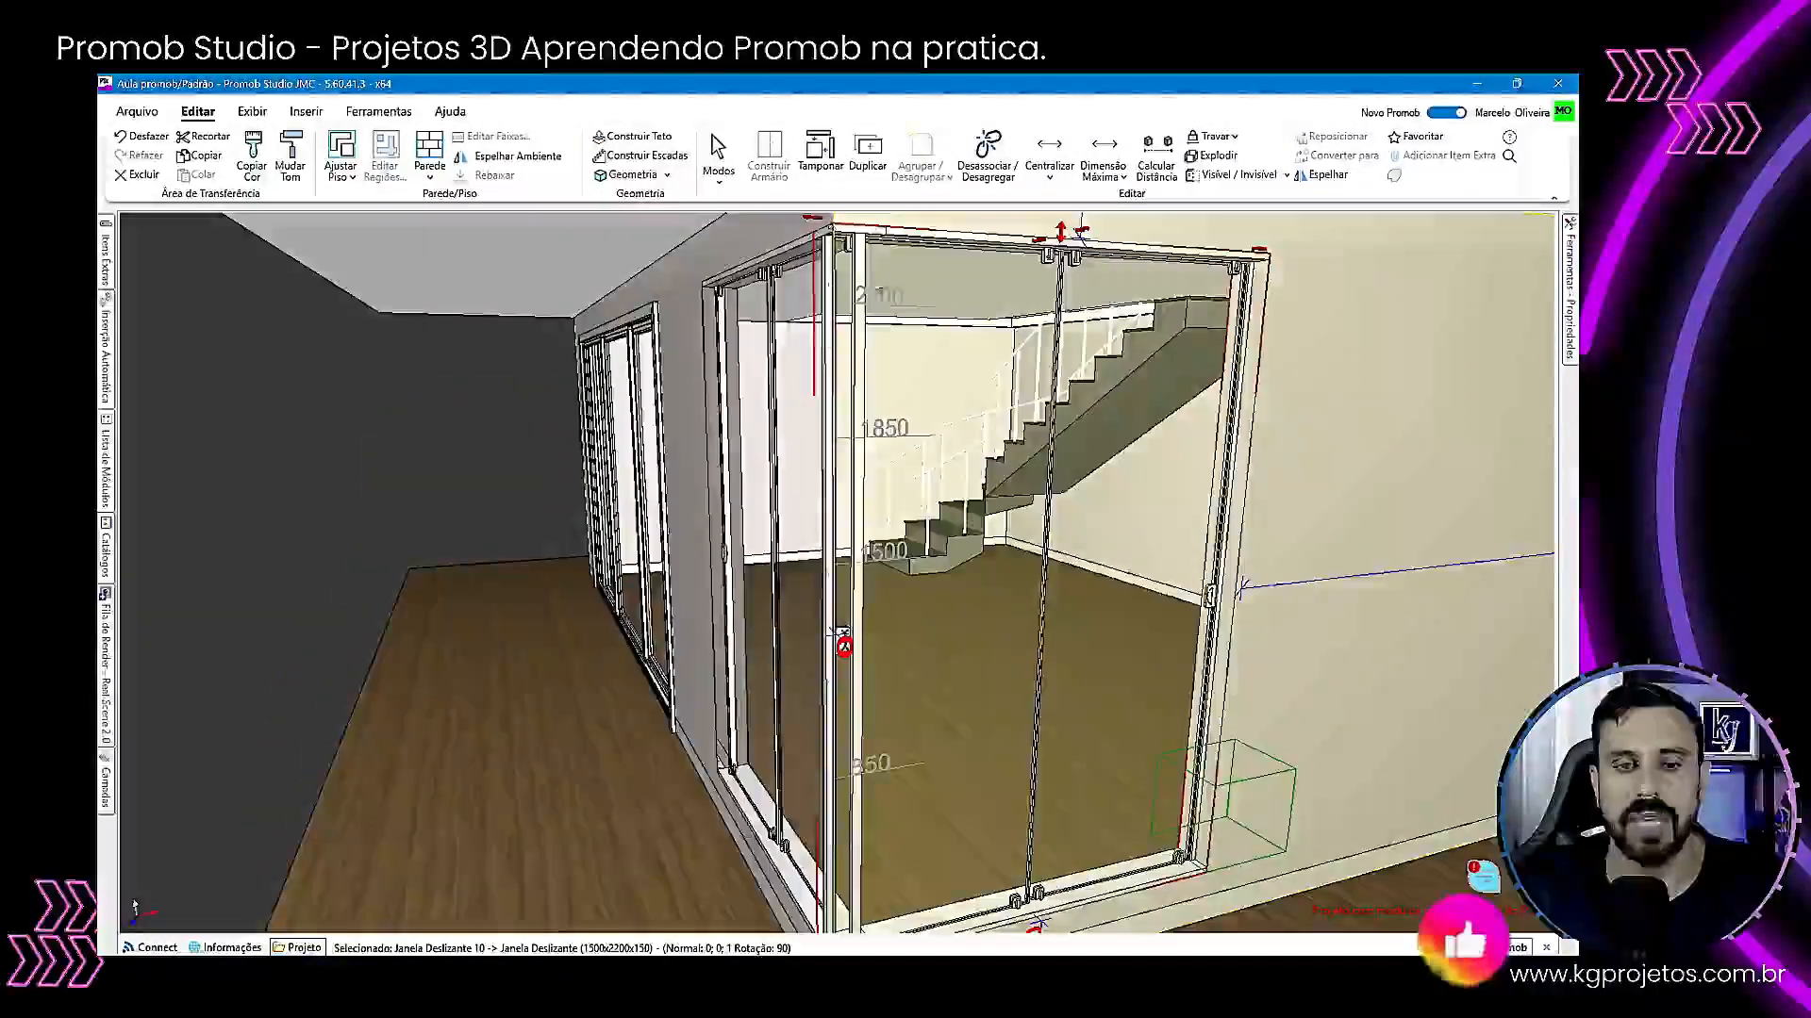
{"action": "middle_click_drag", "start_coordinate": [844, 637], "coordinate": [1119, 592]}
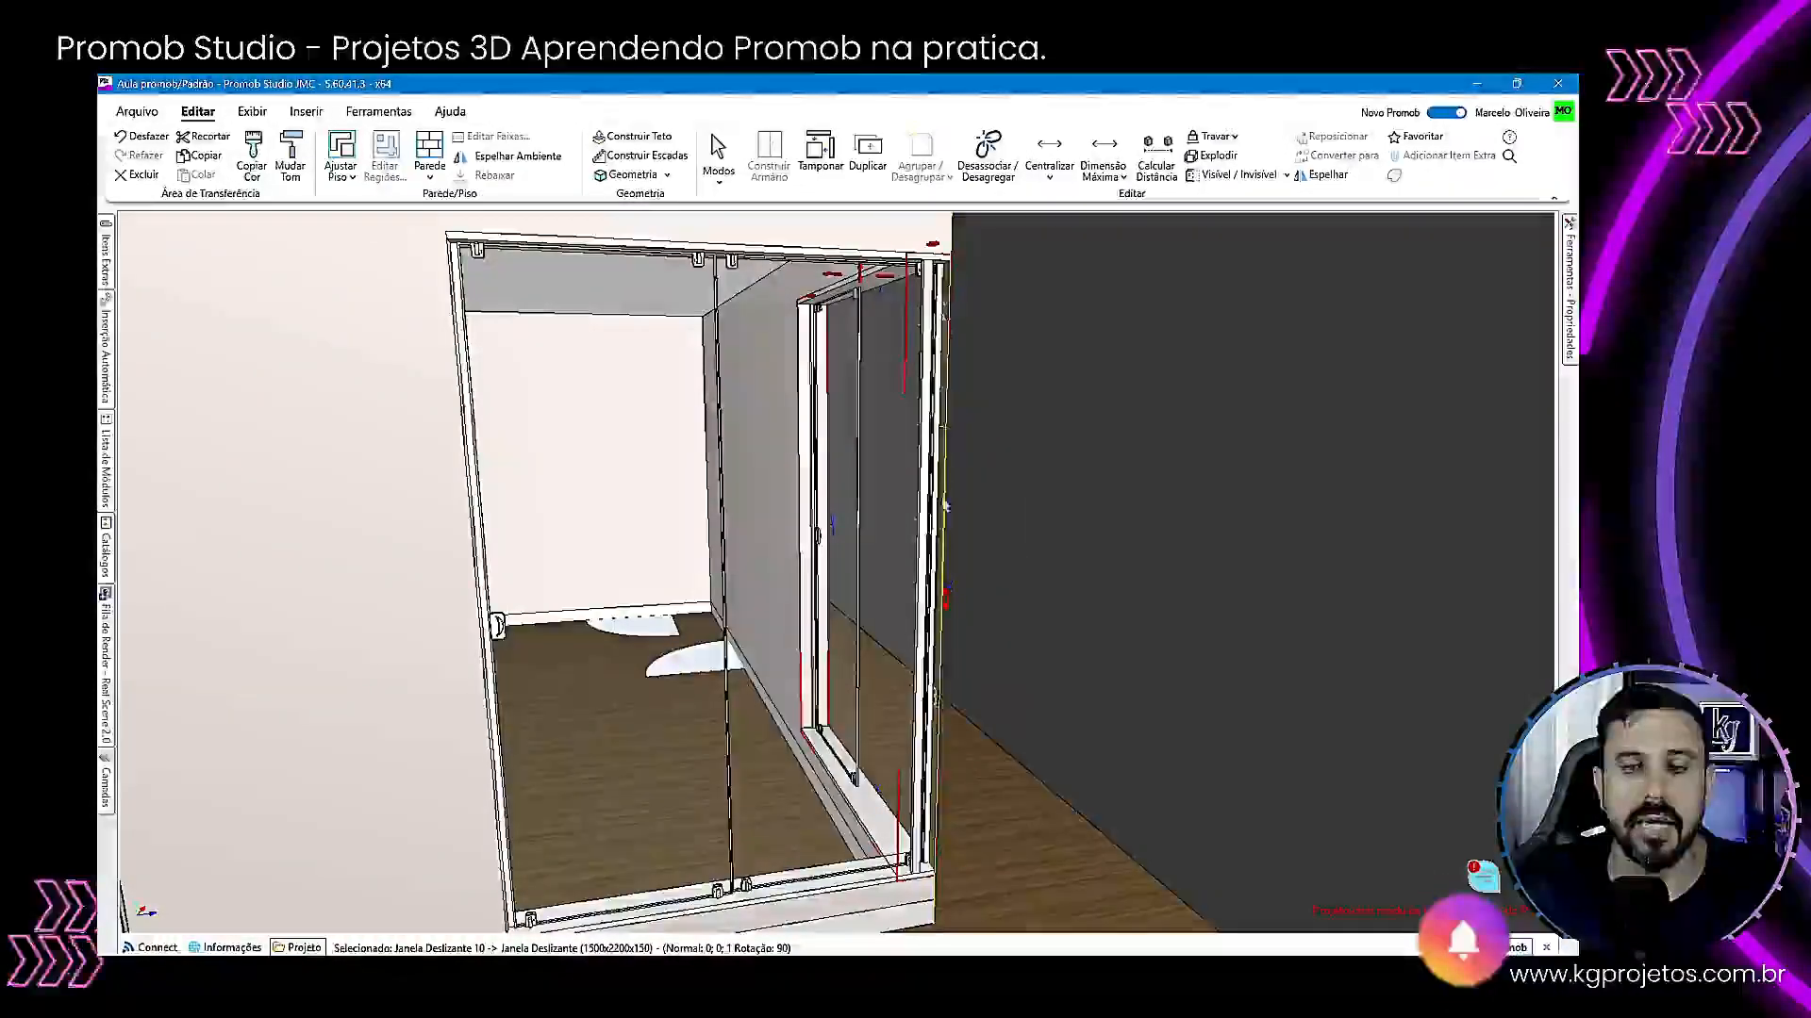
{"action": "middle_click_drag", "start_coordinate": [944, 507], "coordinate": [641, 671]}
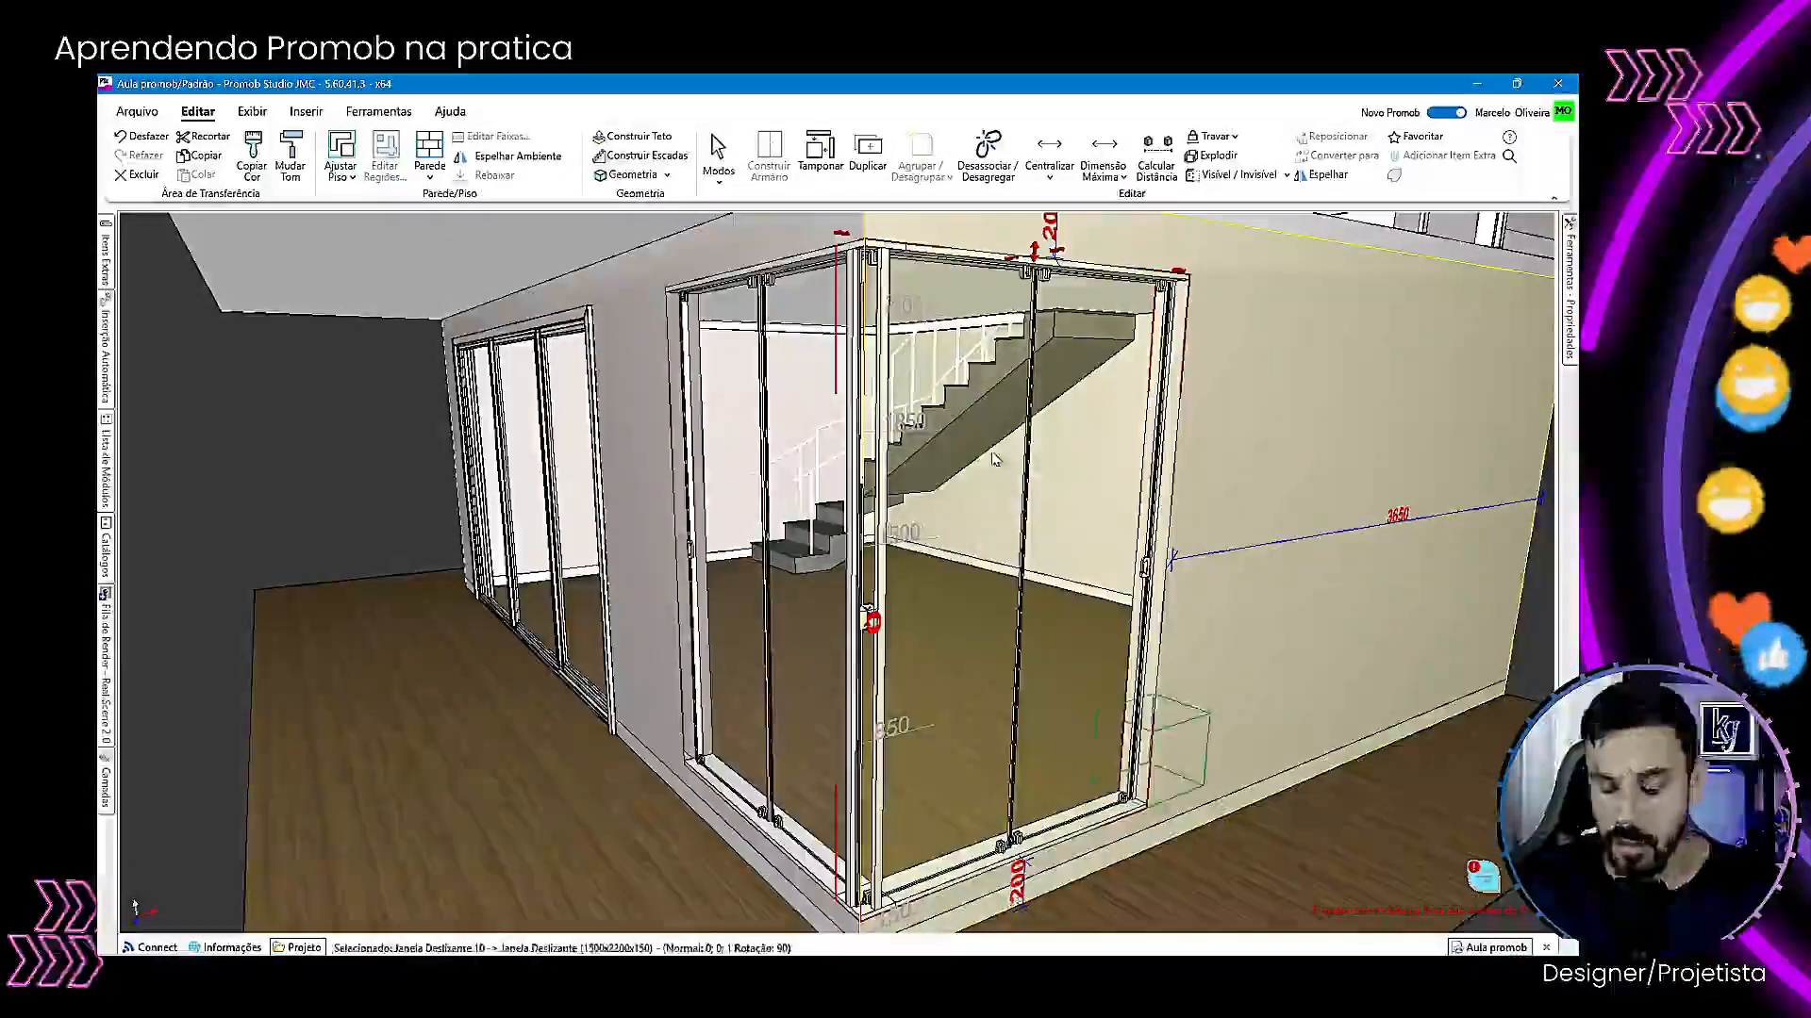
{"action": "left_click", "coordinate": [981, 503]}
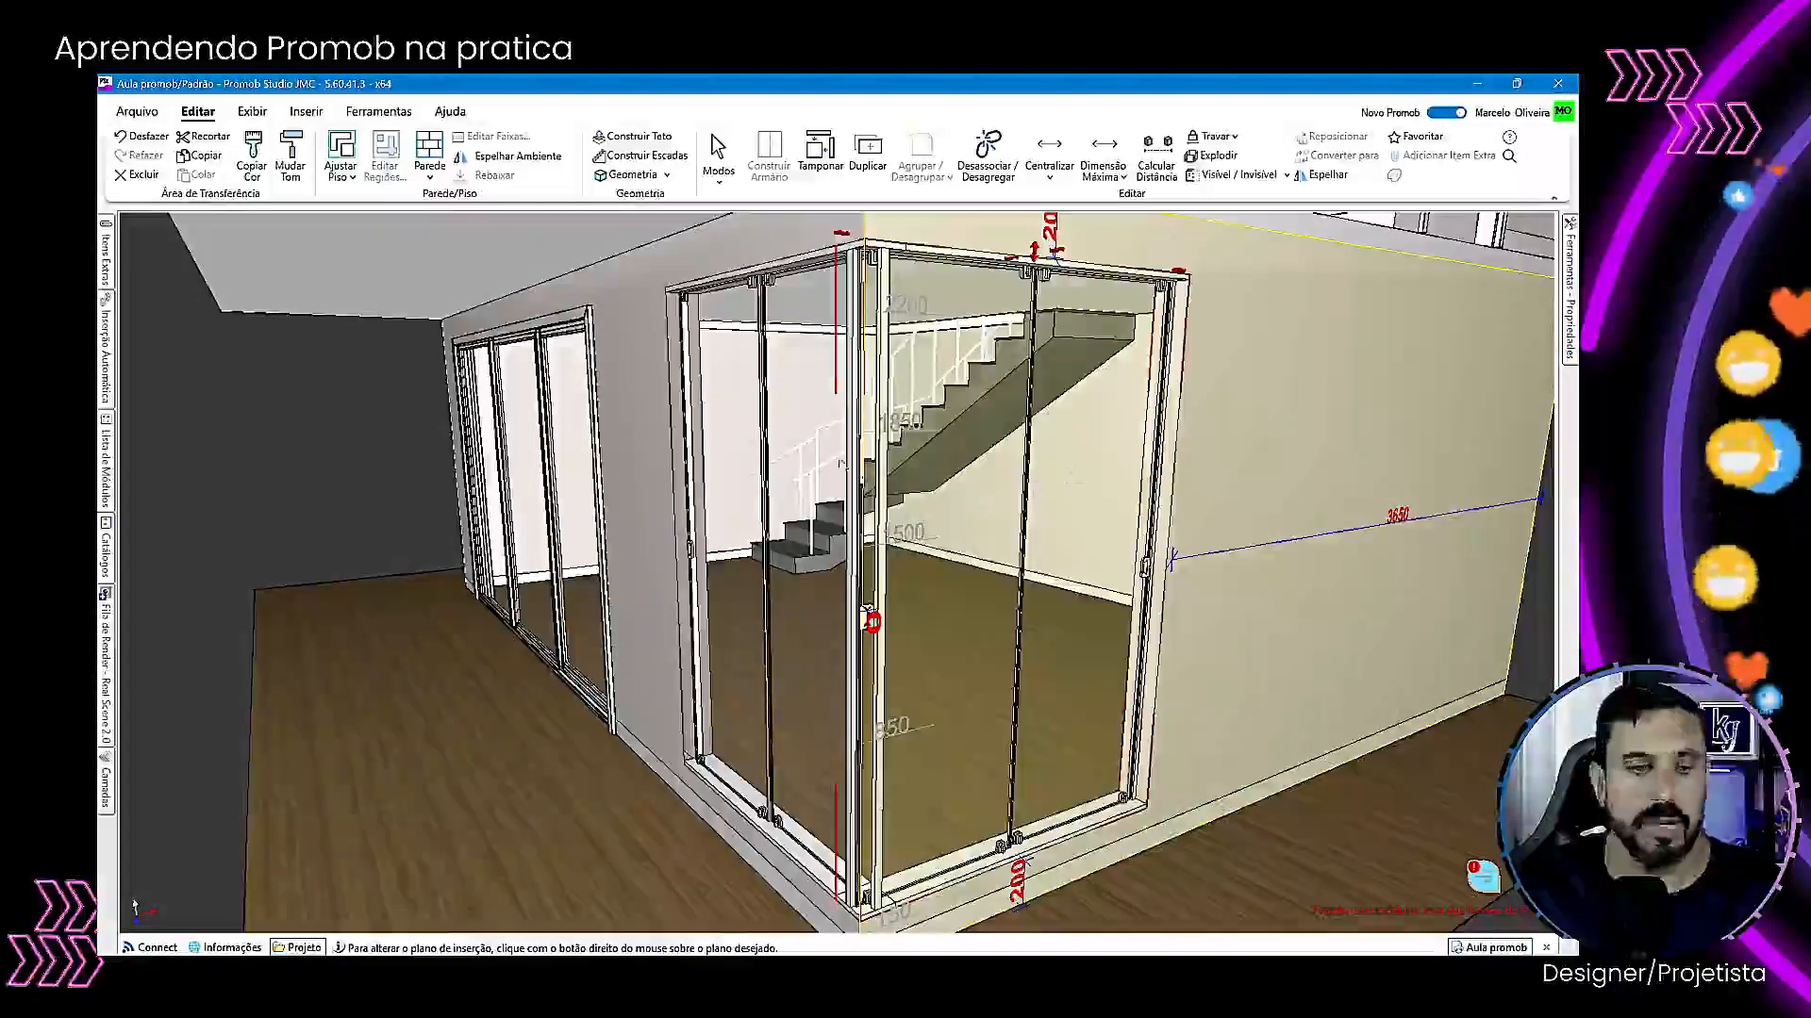
Browse the module catalogue under Decore, Aberturas, Janelas and list all window types with Todos.
{"action": "left_click", "coordinate": [107, 549]}
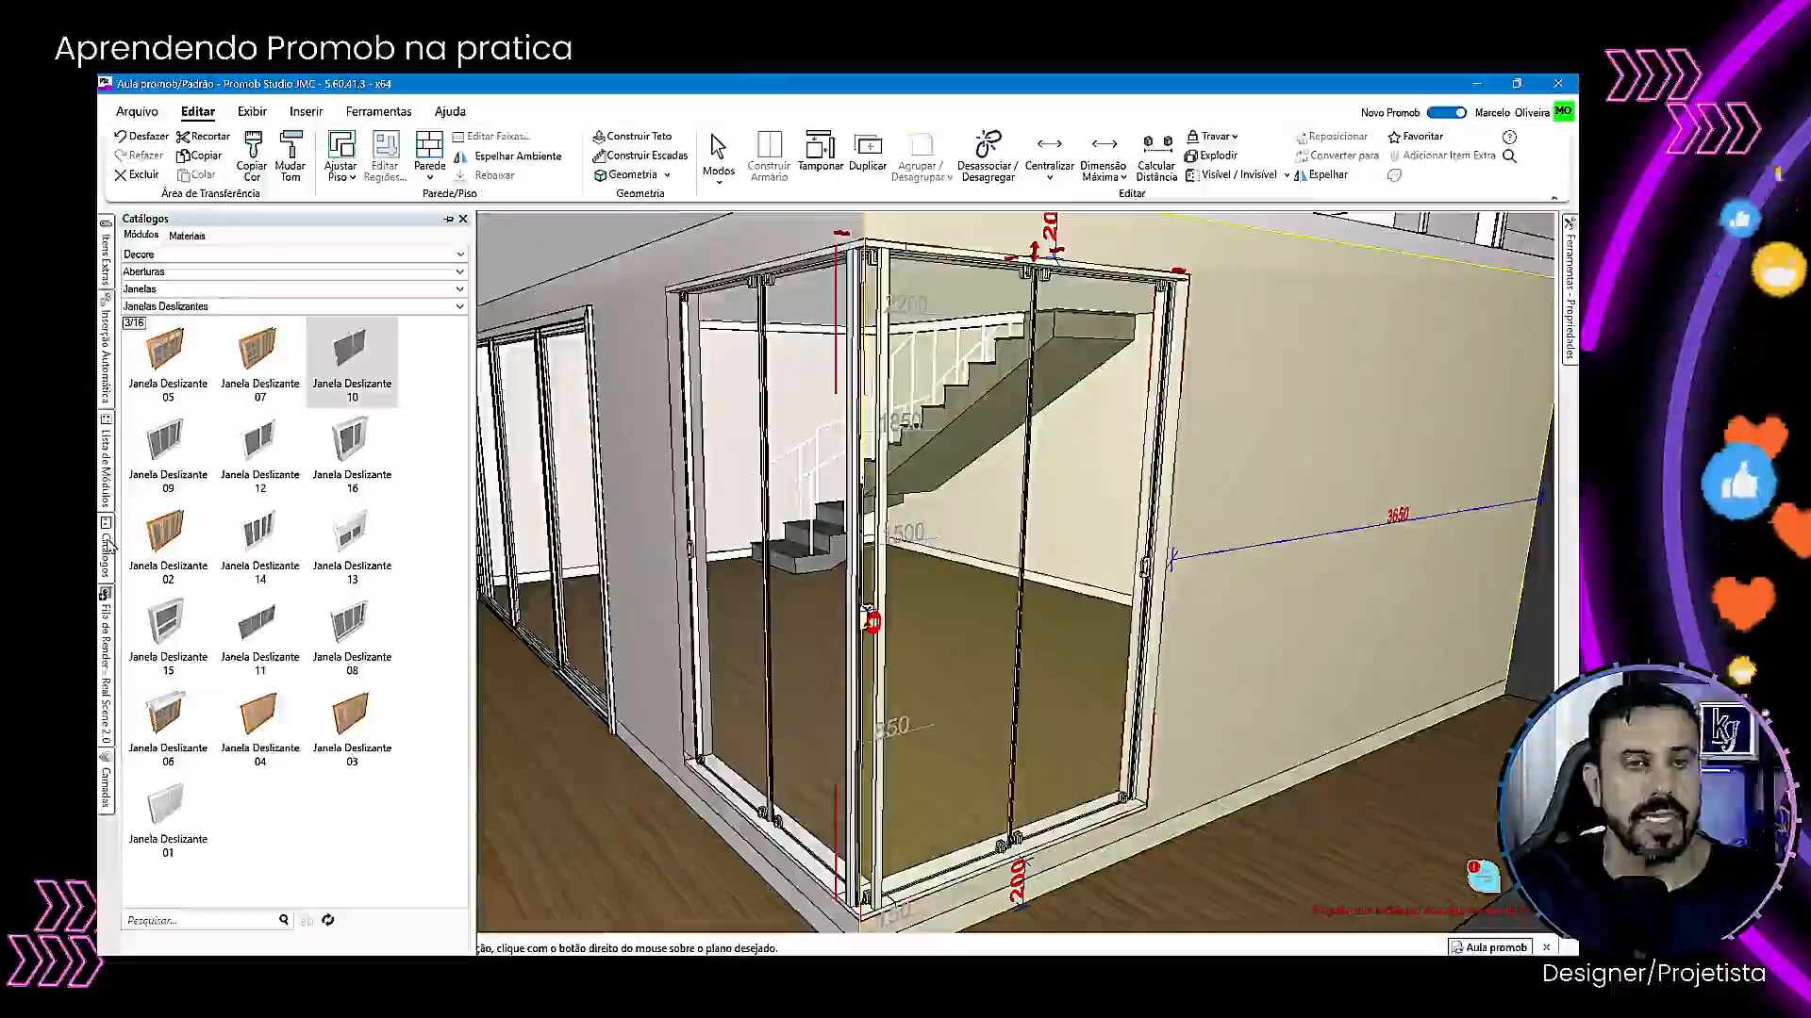
{"action": "left_click", "coordinate": [166, 258]}
{"action": "left_click", "coordinate": [166, 258]}
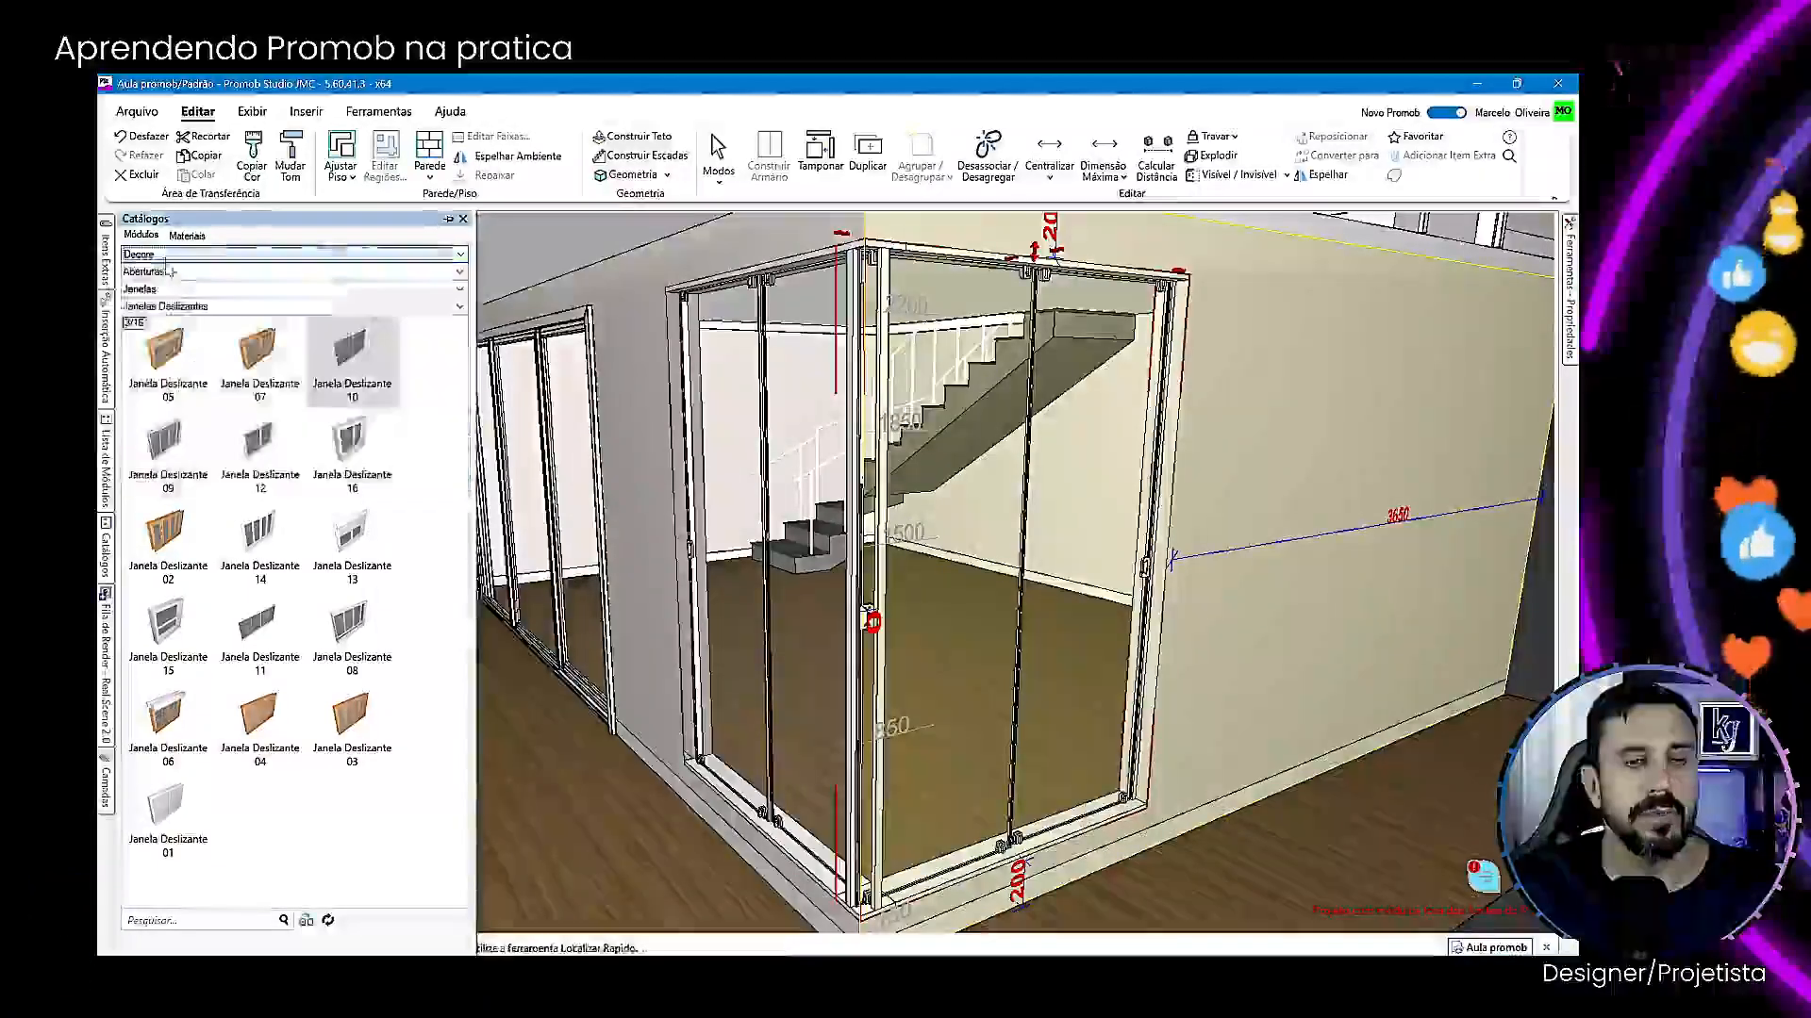
{"action": "left_click", "coordinate": [166, 272]}
{"action": "left_click", "coordinate": [168, 273]}
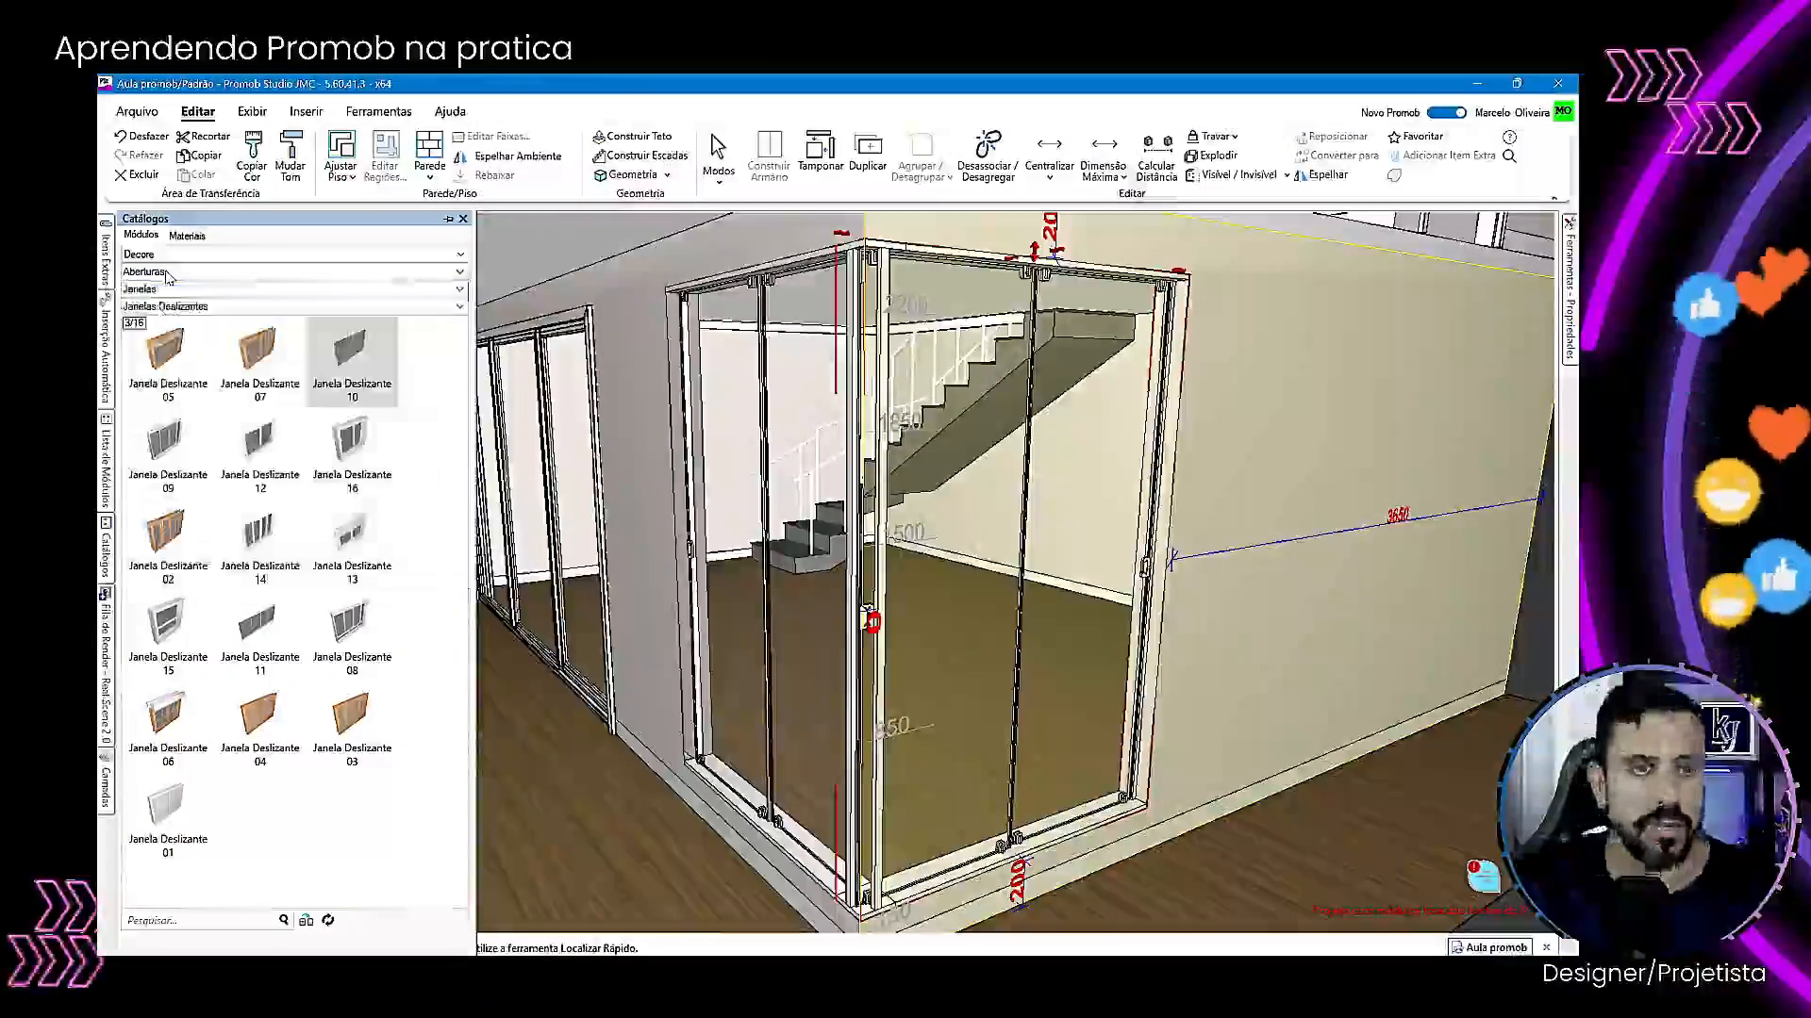
{"action": "left_click", "coordinate": [174, 292]}
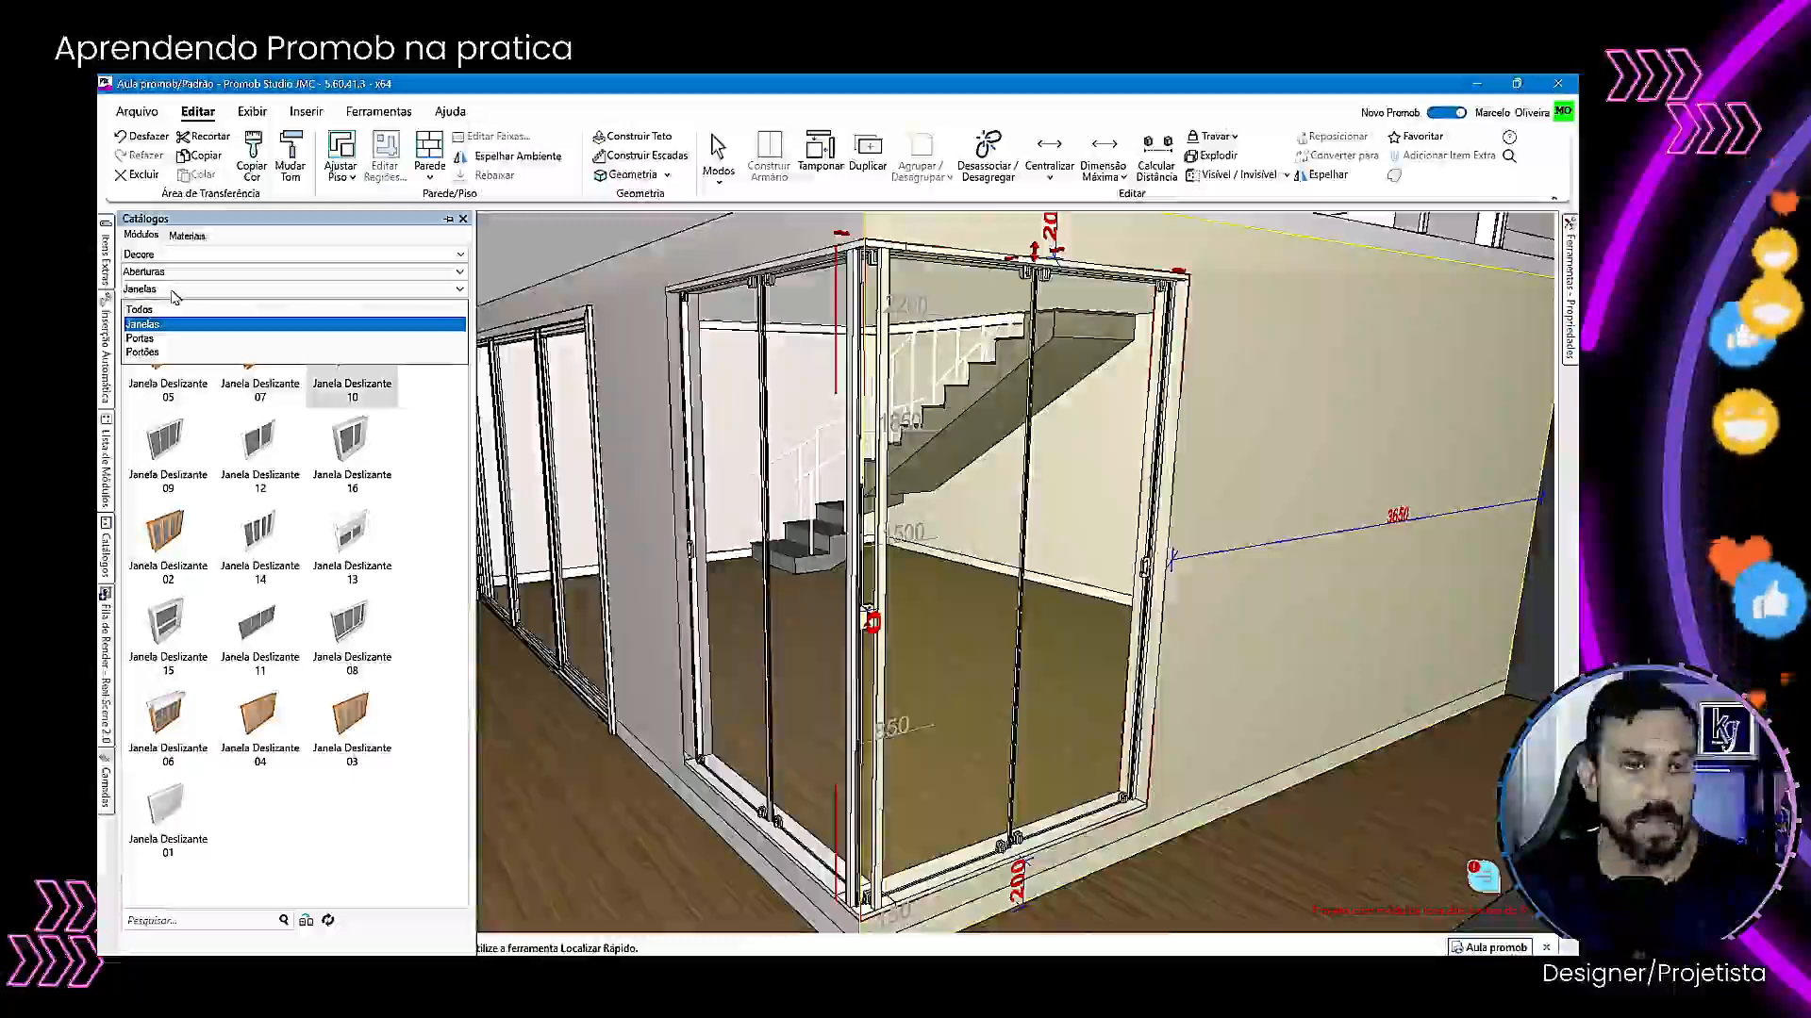
{"action": "left_click", "coordinate": [174, 298]}
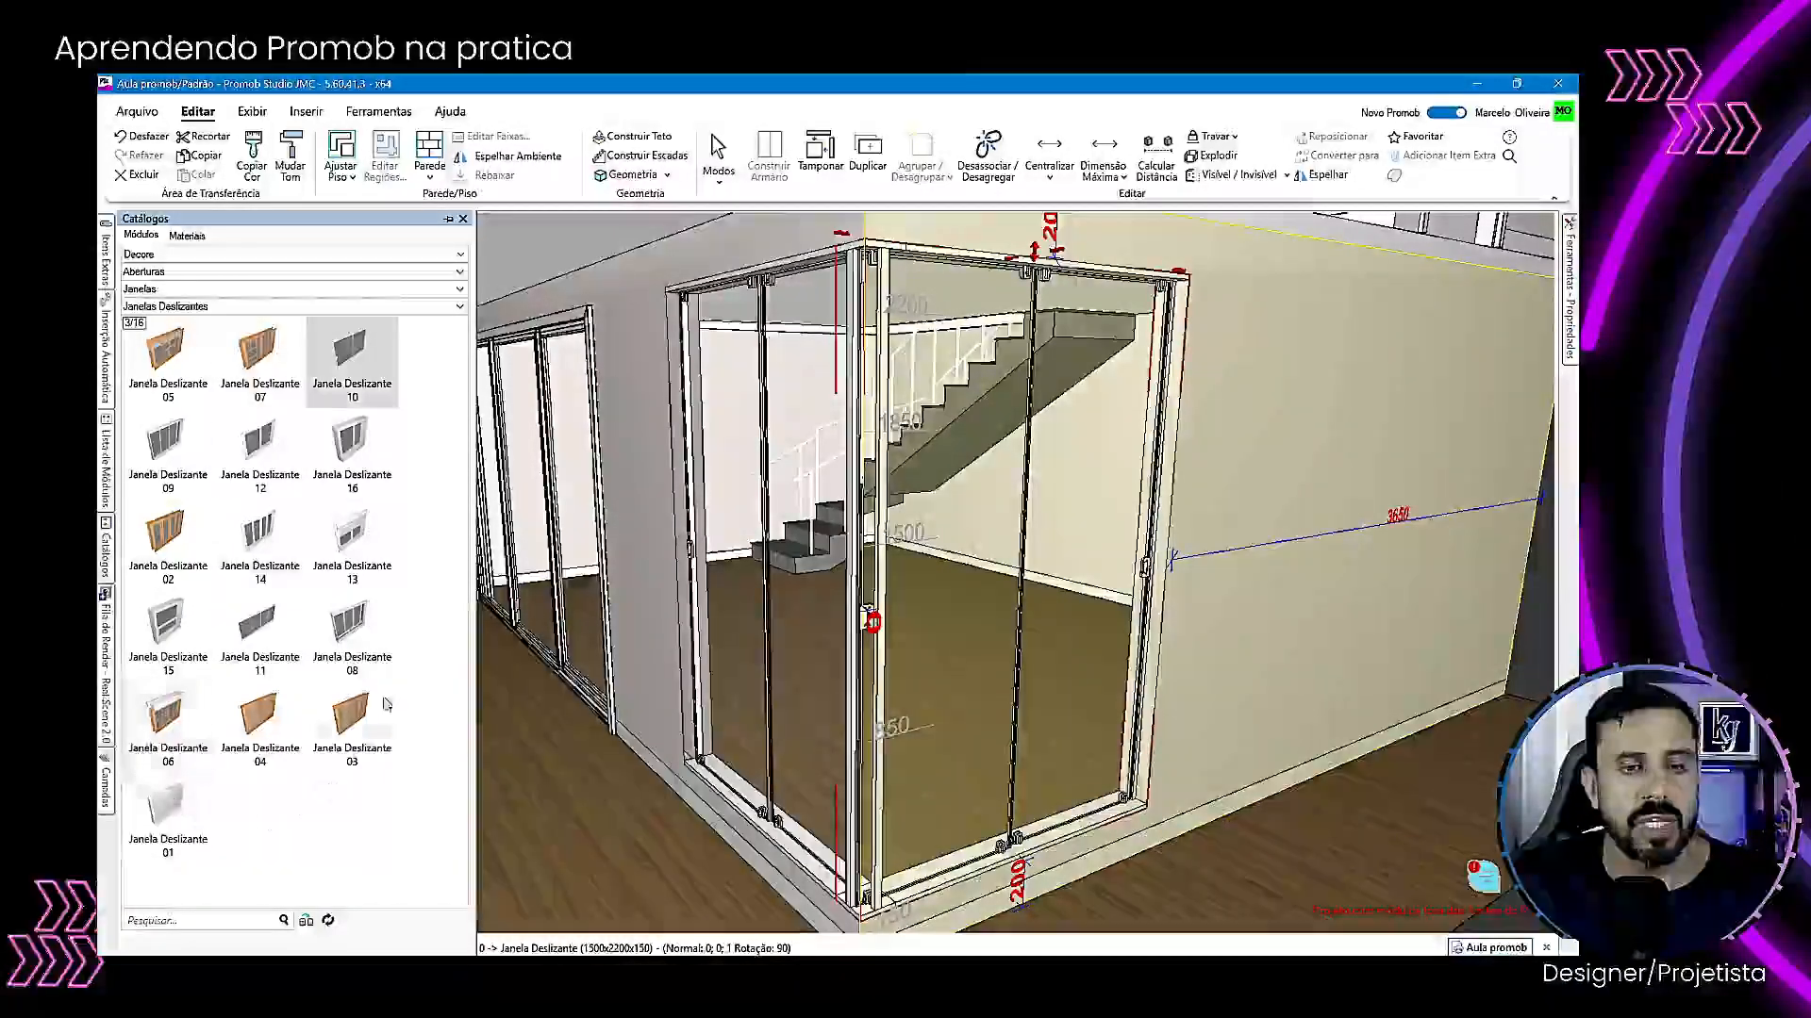
{"action": "left_click", "coordinate": [208, 308]}
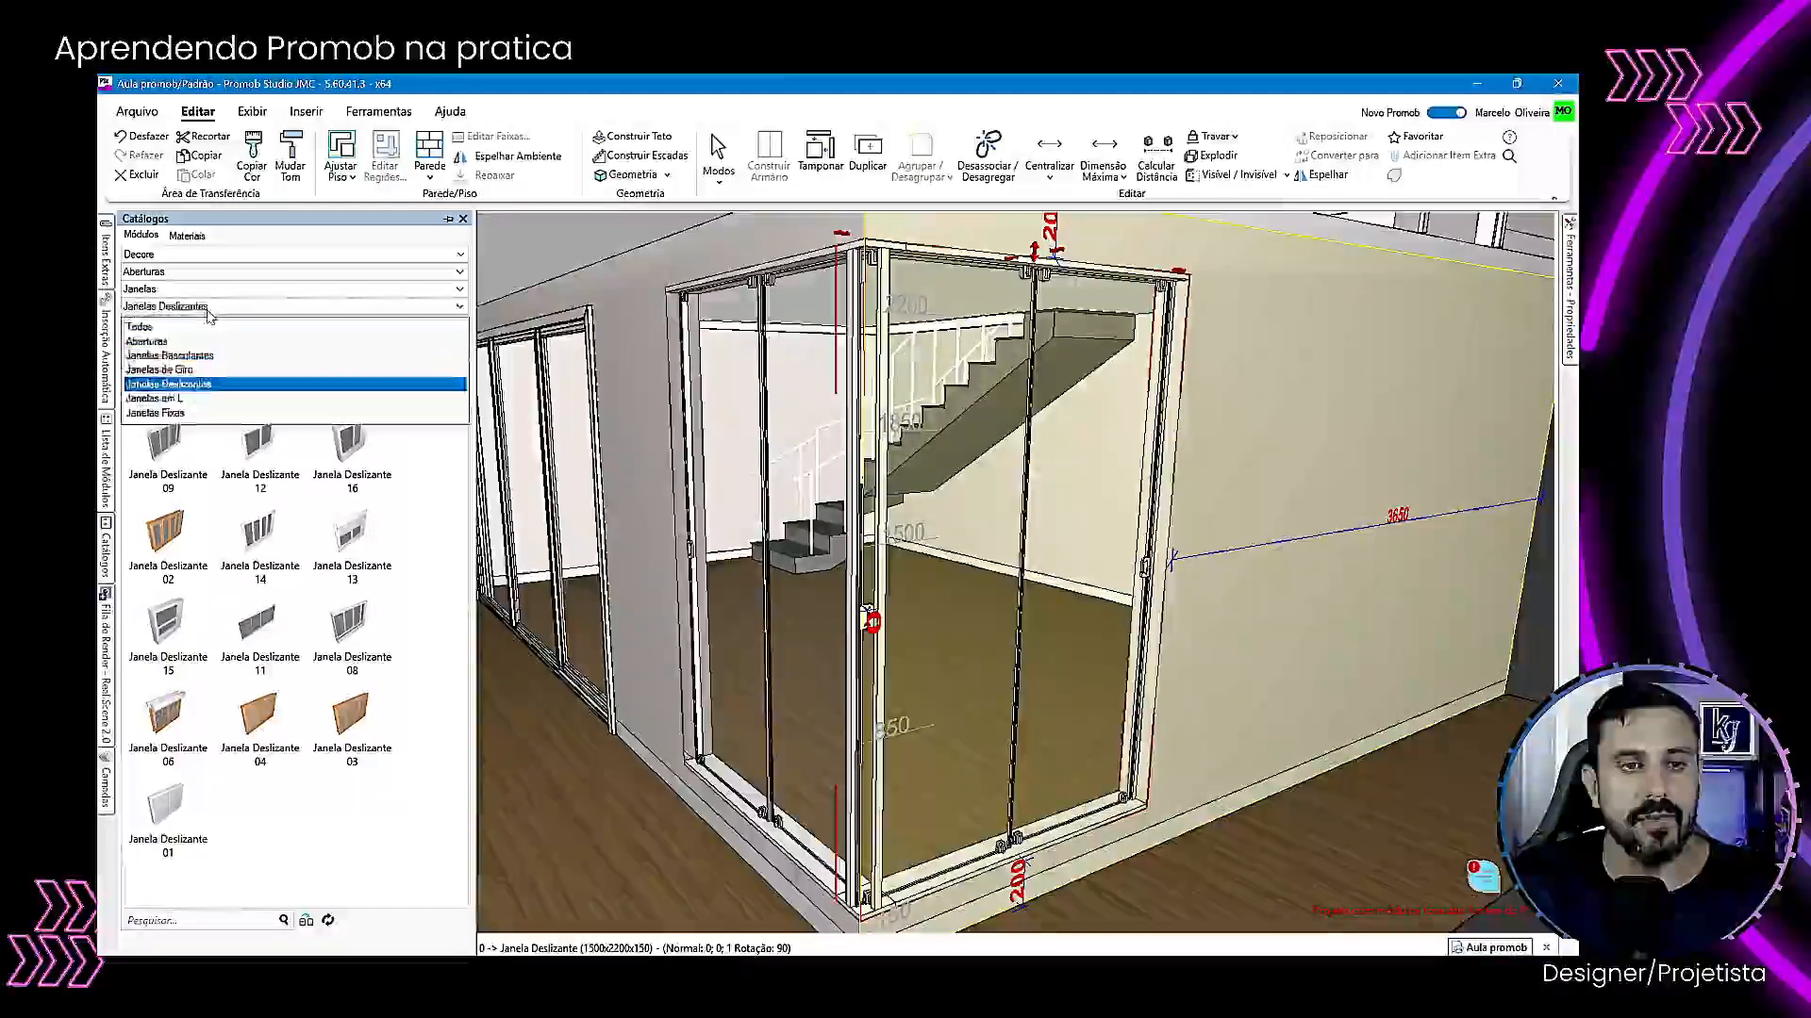
{"action": "left_click", "coordinate": [193, 323]}
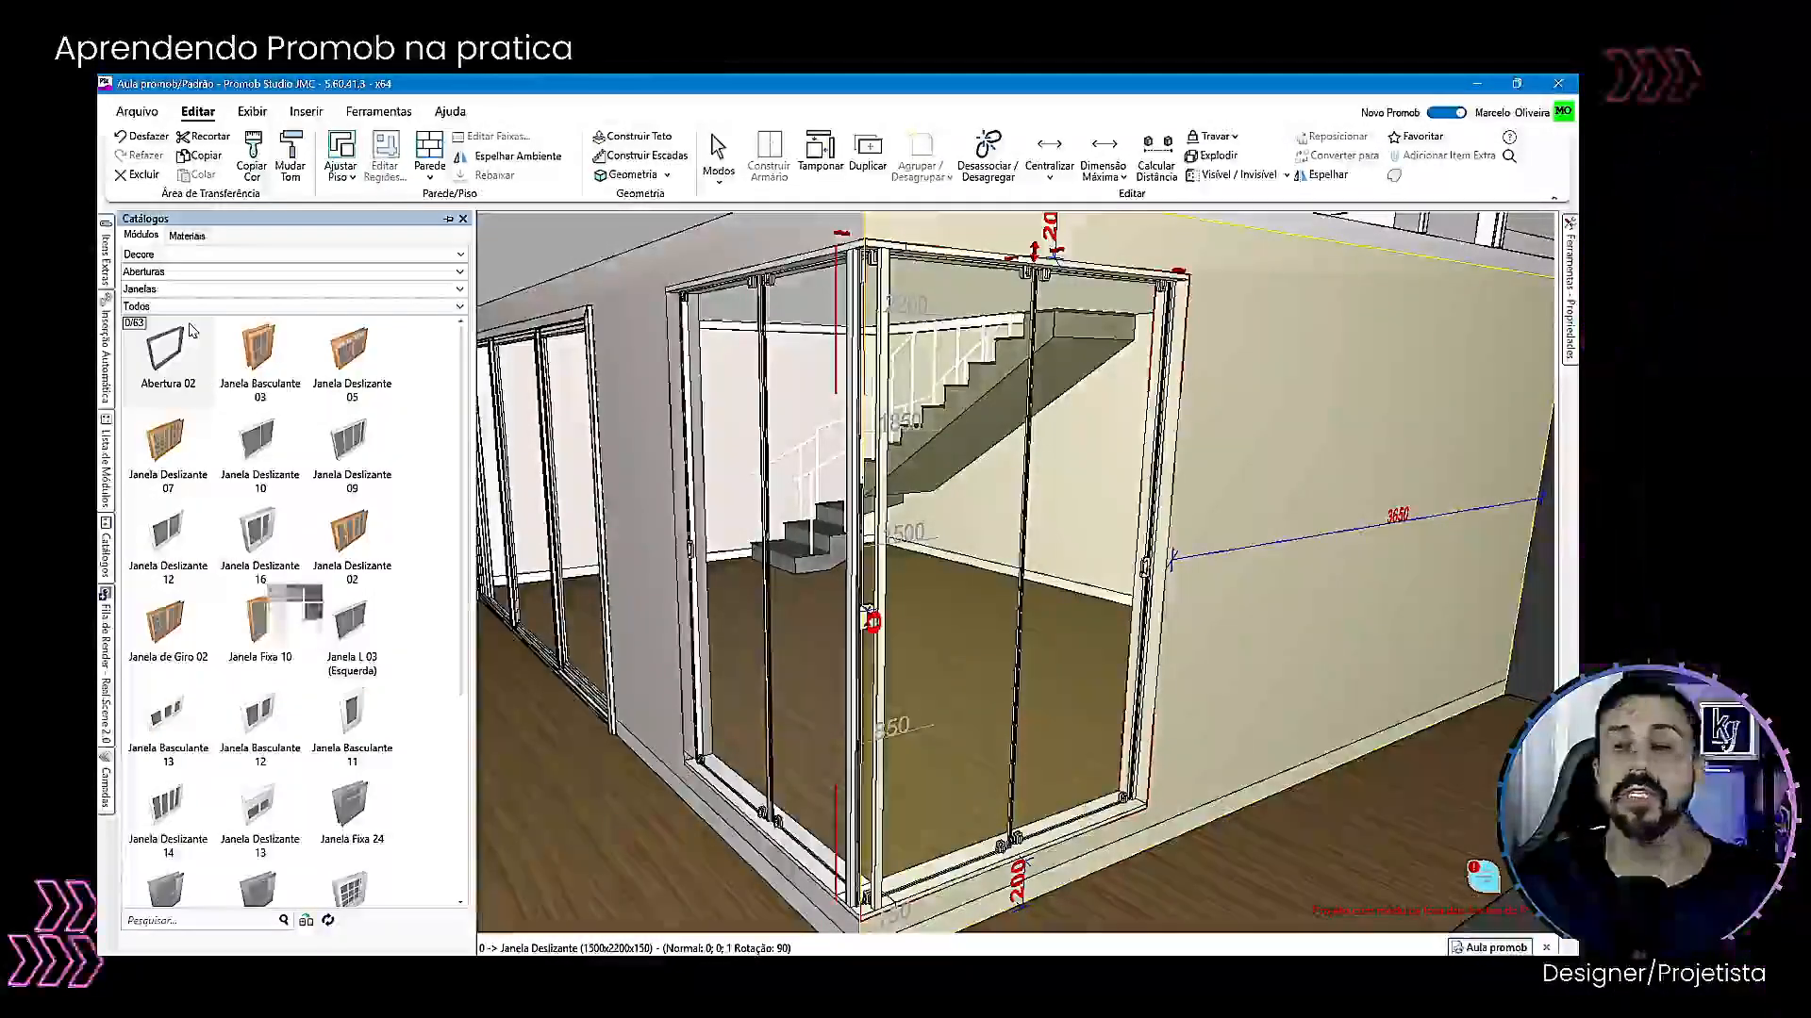
Check the Portas category, return to Janelas and look through the complete list of window models.
{"action": "left_click", "coordinate": [167, 291]}
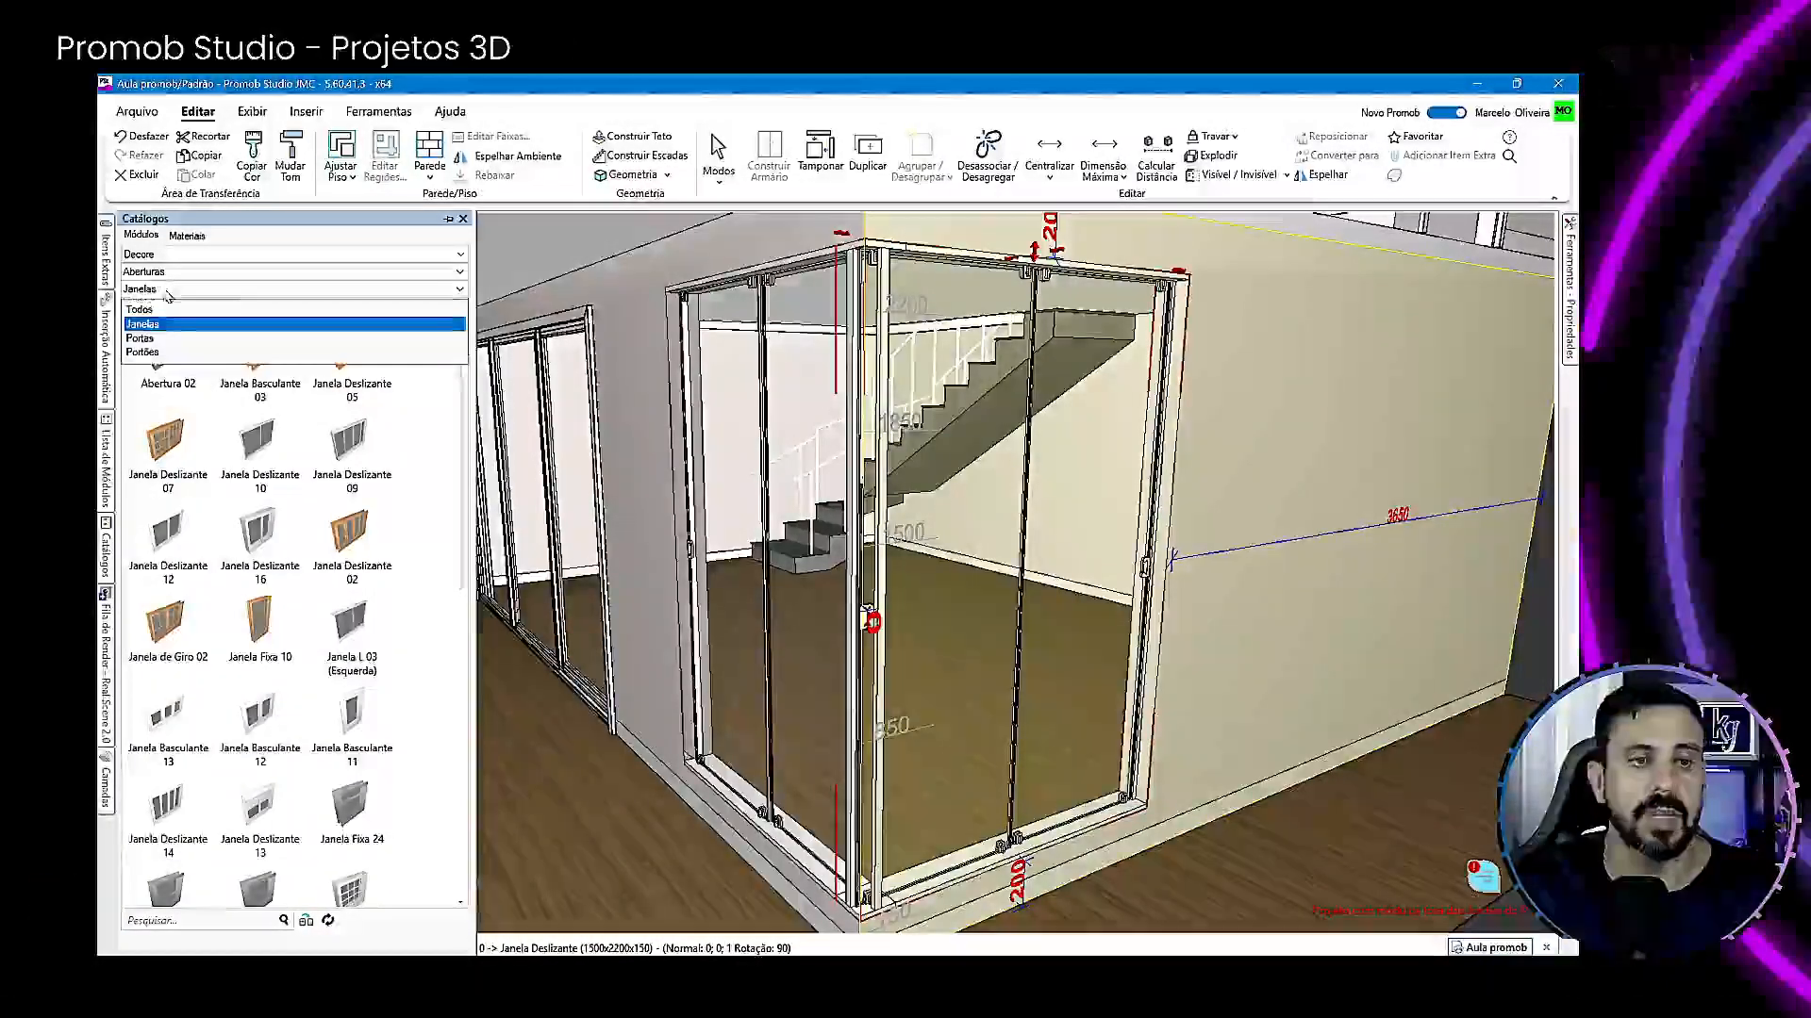
{"action": "left_click", "coordinate": [142, 338]}
{"action": "left_click", "coordinate": [179, 288]}
{"action": "left_click", "coordinate": [184, 324]}
{"action": "scroll", "coordinate": [366, 485], "scroll_direction": "down", "scroll_amount": 5}
{"action": "scroll", "coordinate": [366, 486], "scroll_direction": "down", "scroll_amount": 10}
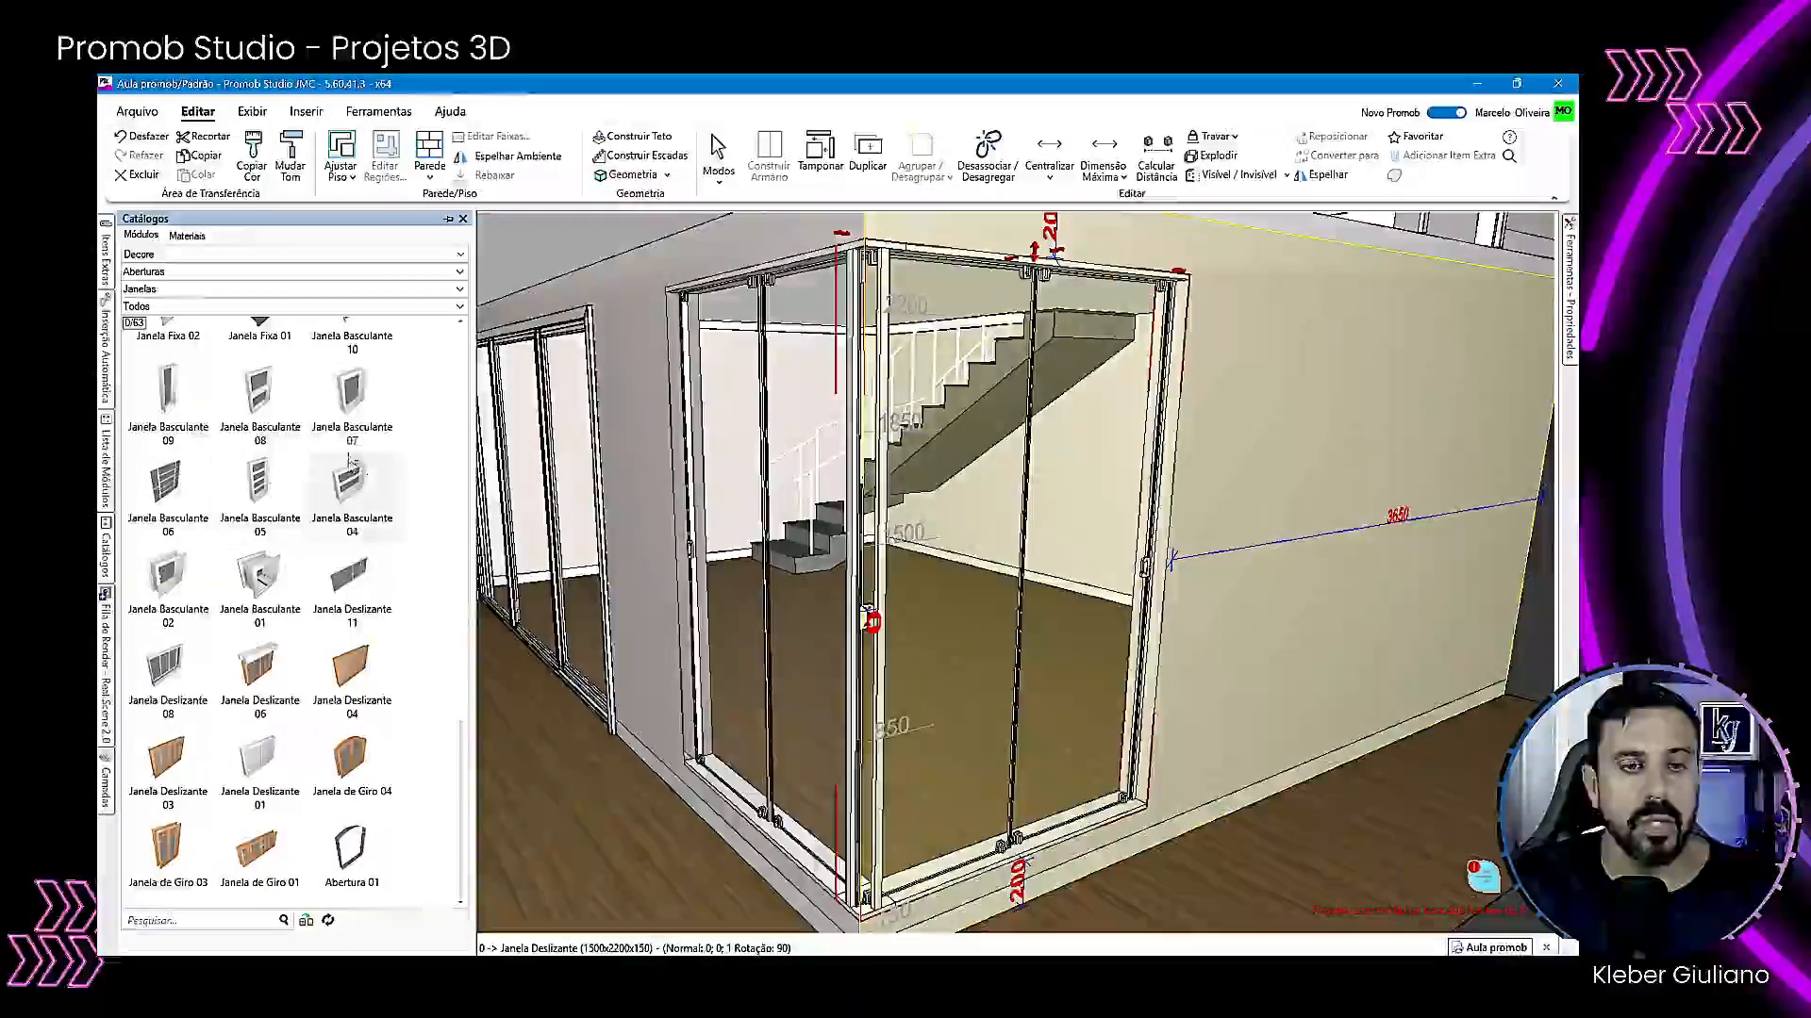
{"action": "scroll", "coordinate": [236, 603], "scroll_direction": "up", "scroll_amount": 6}
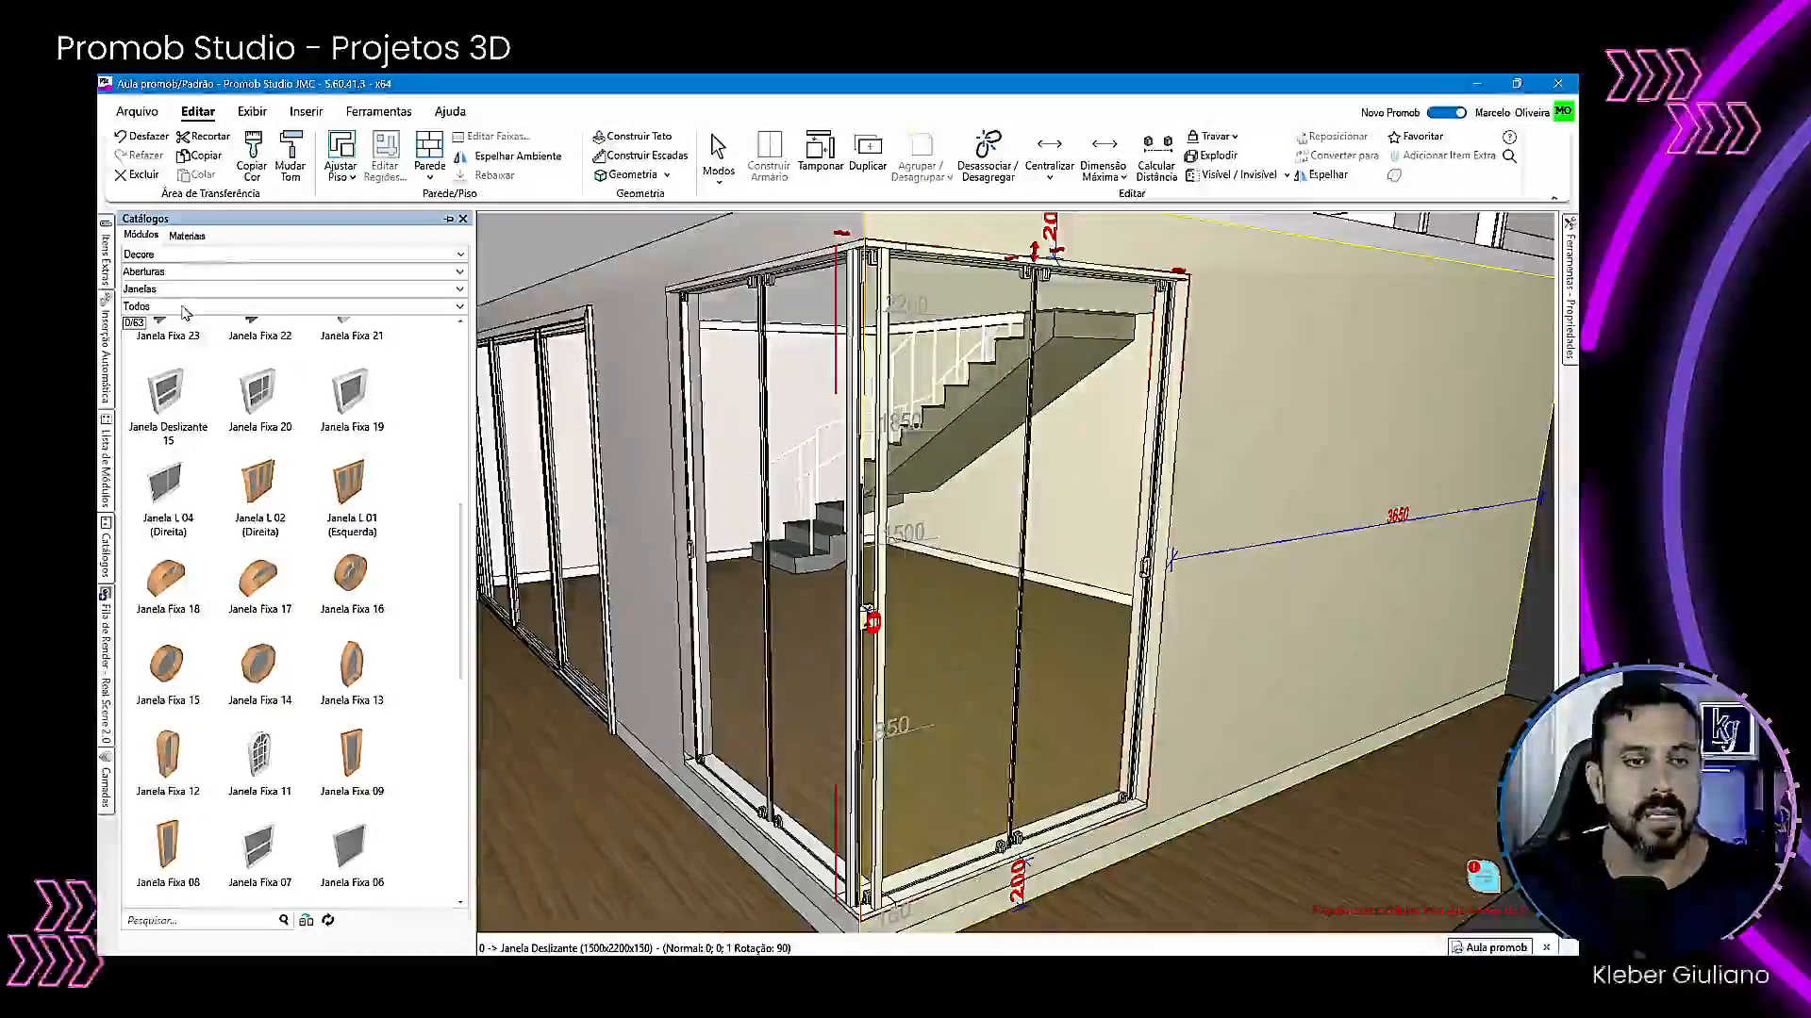
Insert Janela Basculante 06 from Janelas Basculantes on the side wall beside the corner window and reposition it on the wall.
{"action": "left_click", "coordinate": [184, 308]}
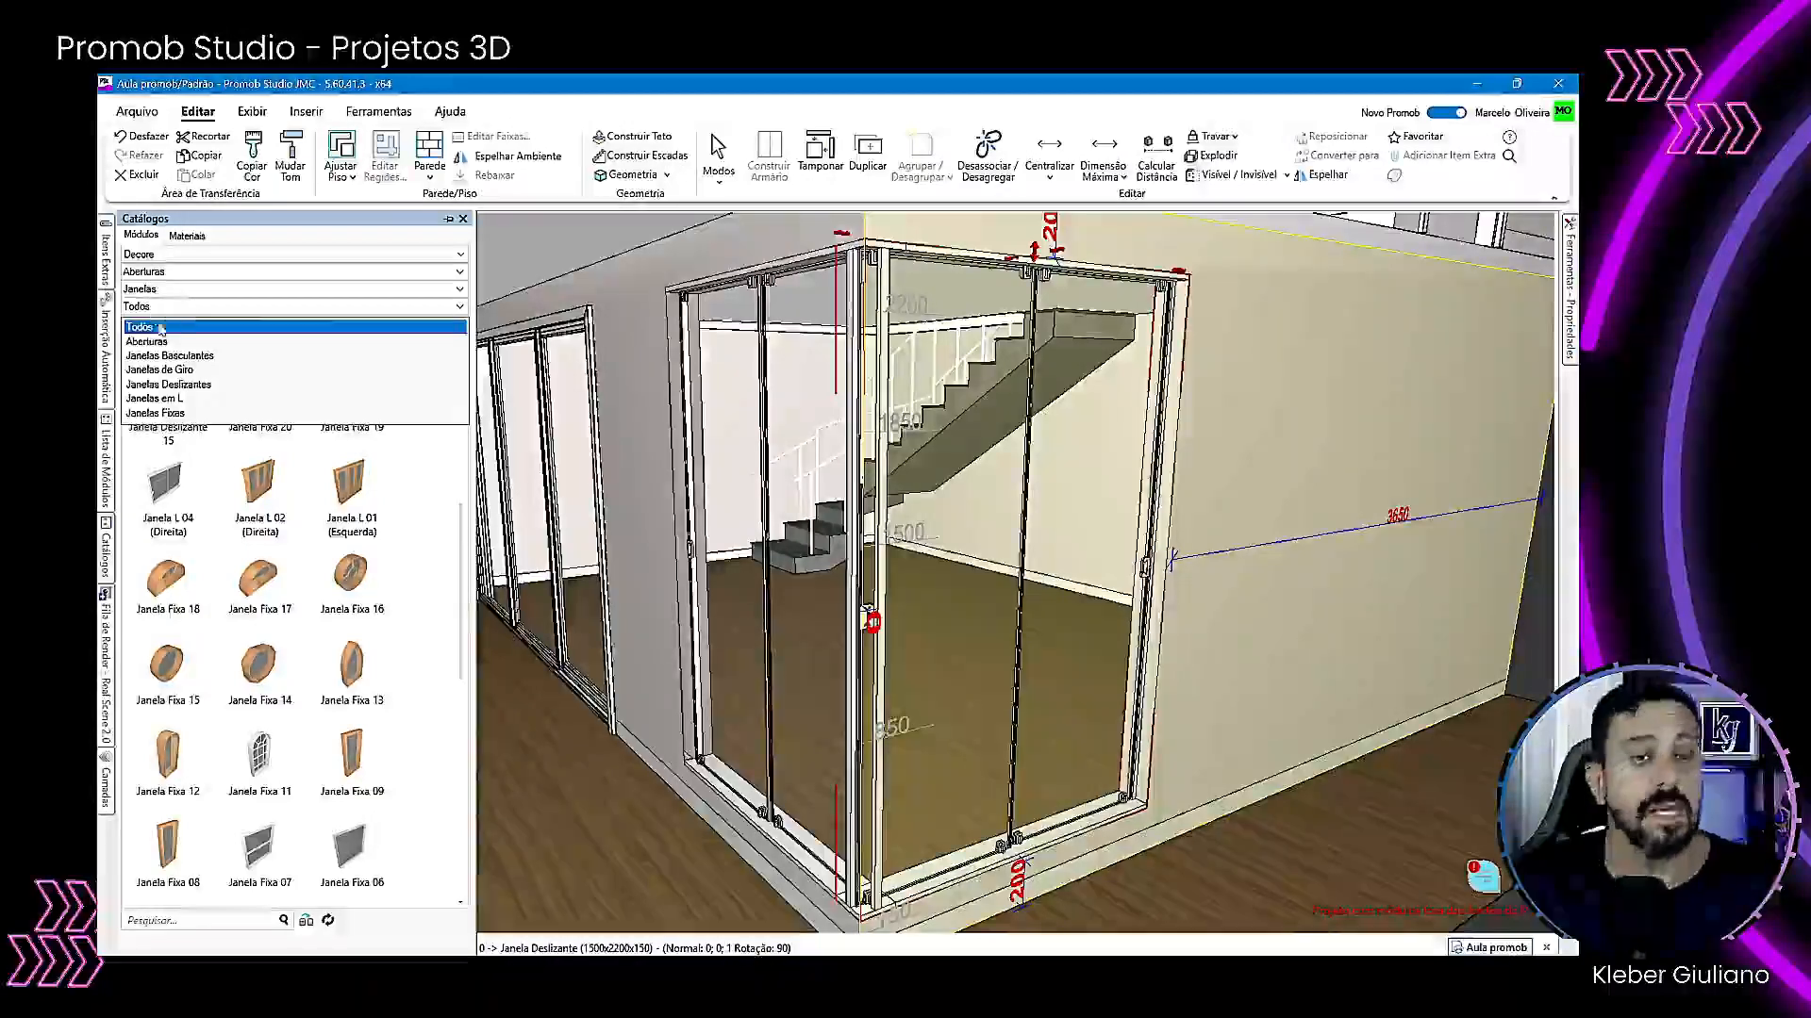
{"action": "left_click", "coordinate": [232, 357]}
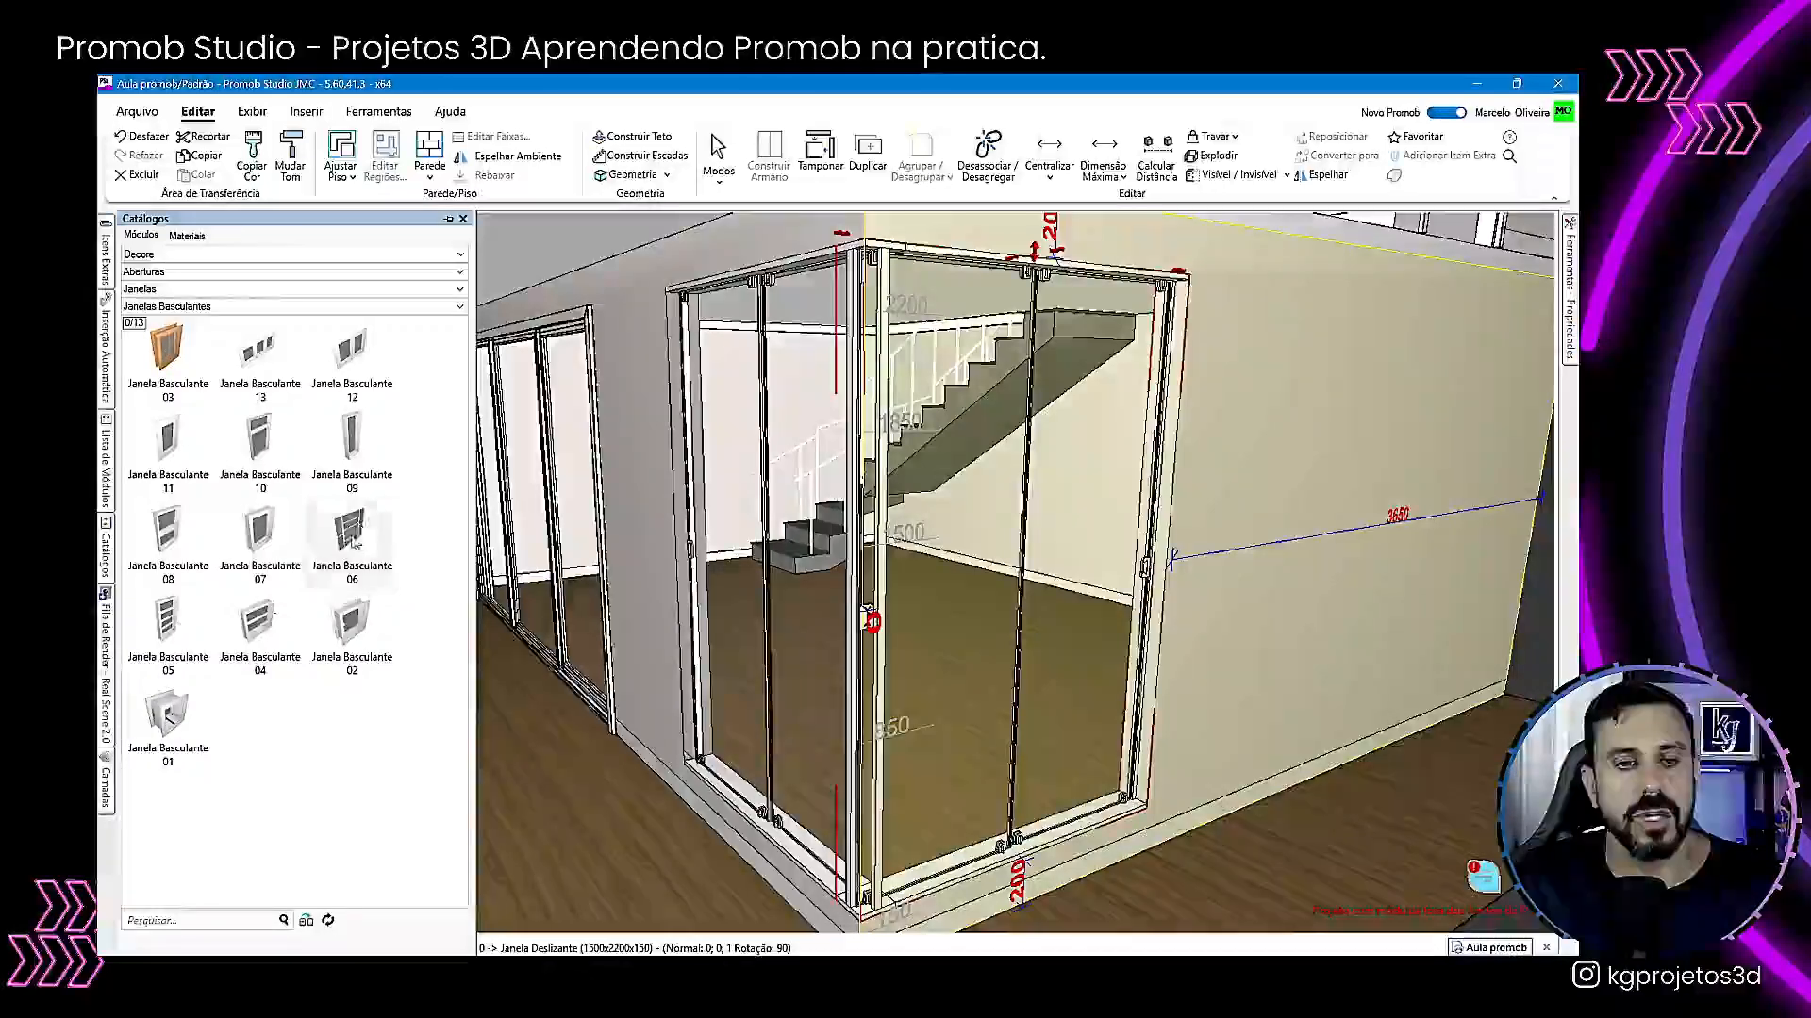
{"action": "left_click", "coordinate": [1267, 497]}
{"action": "key", "text": "Escape"}
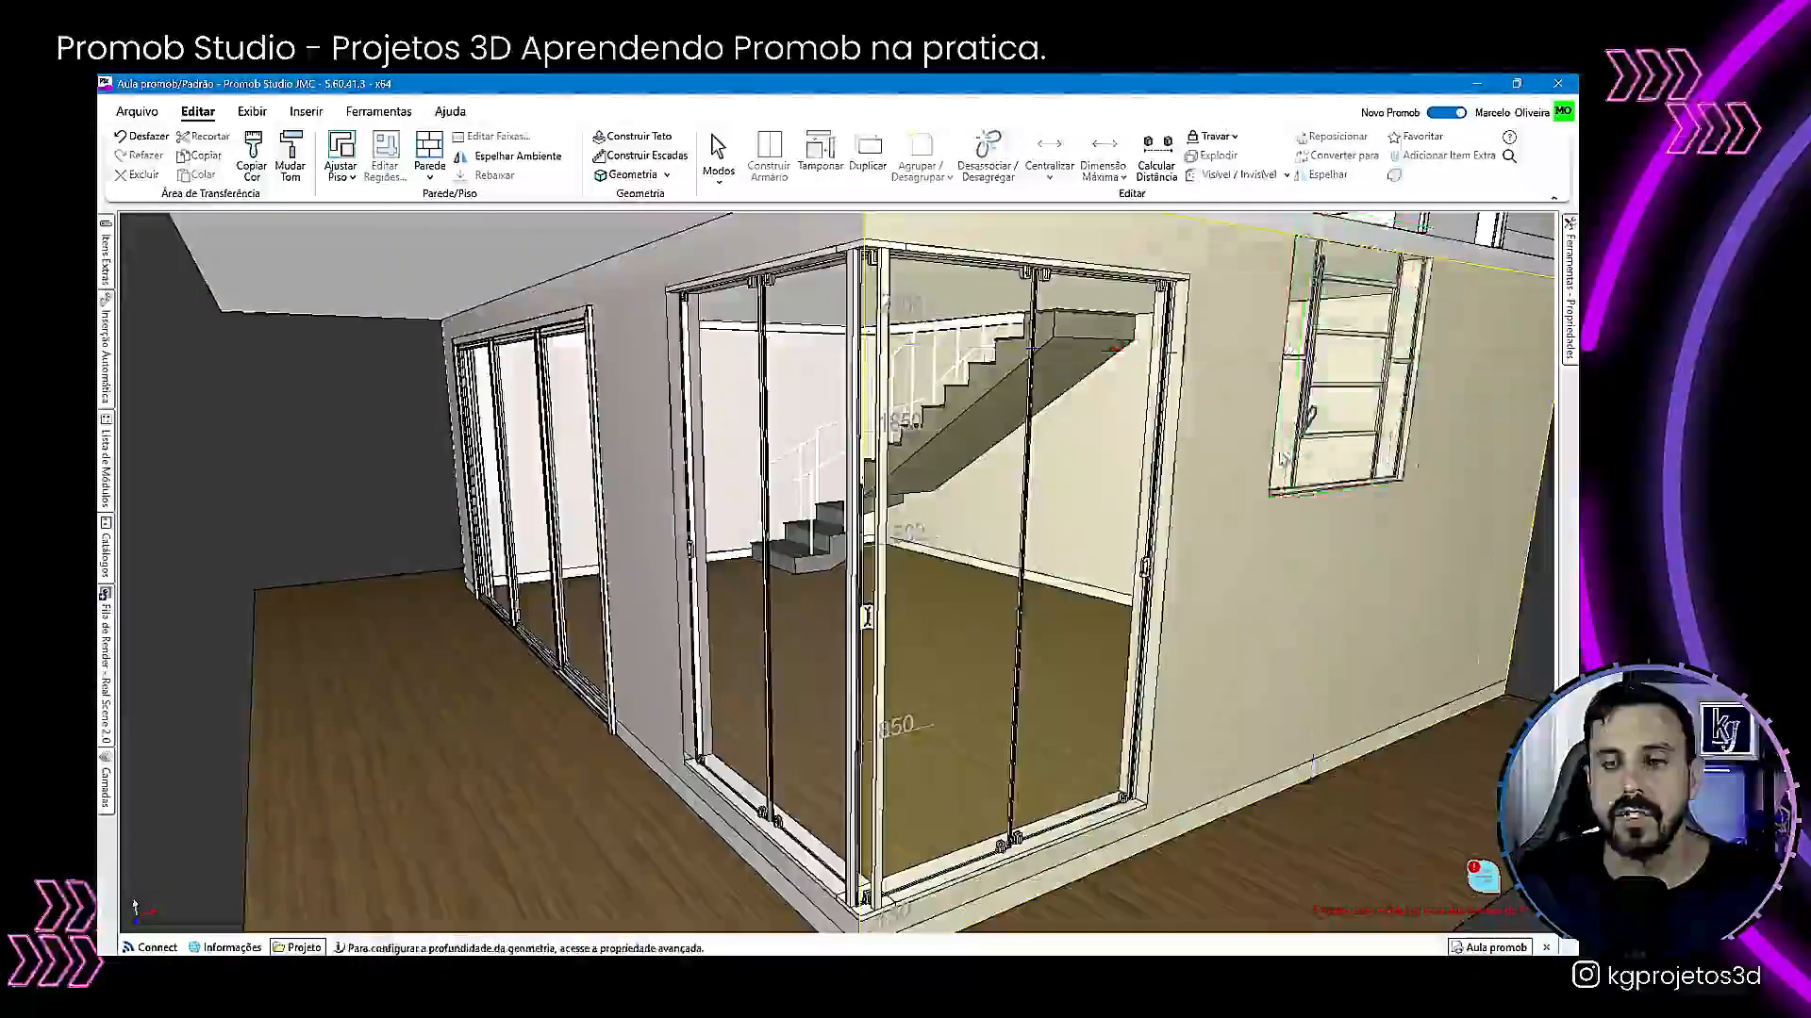
{"action": "middle_click_drag", "start_coordinate": [1314, 462], "coordinate": [1014, 534]}
{"action": "left_click_drag", "start_coordinate": [1015, 533], "coordinate": [964, 643]}
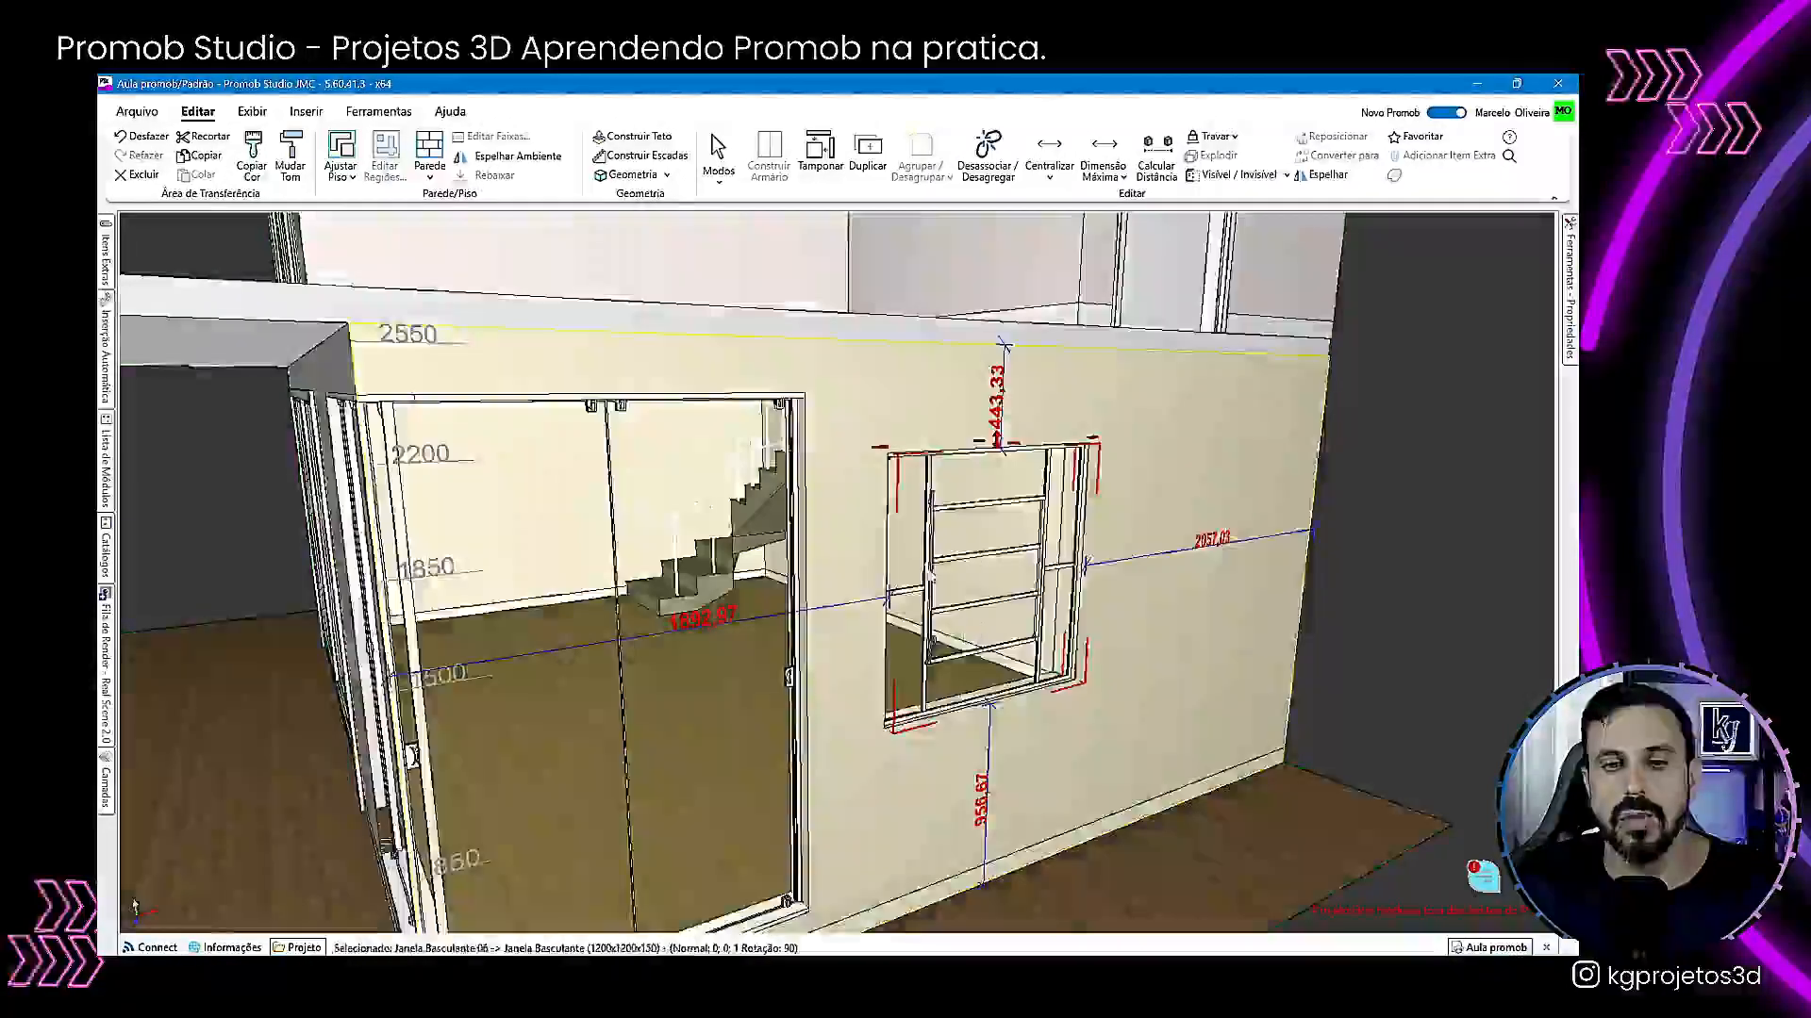
{"action": "middle_click_drag", "start_coordinate": [987, 587], "coordinate": [969, 532]}
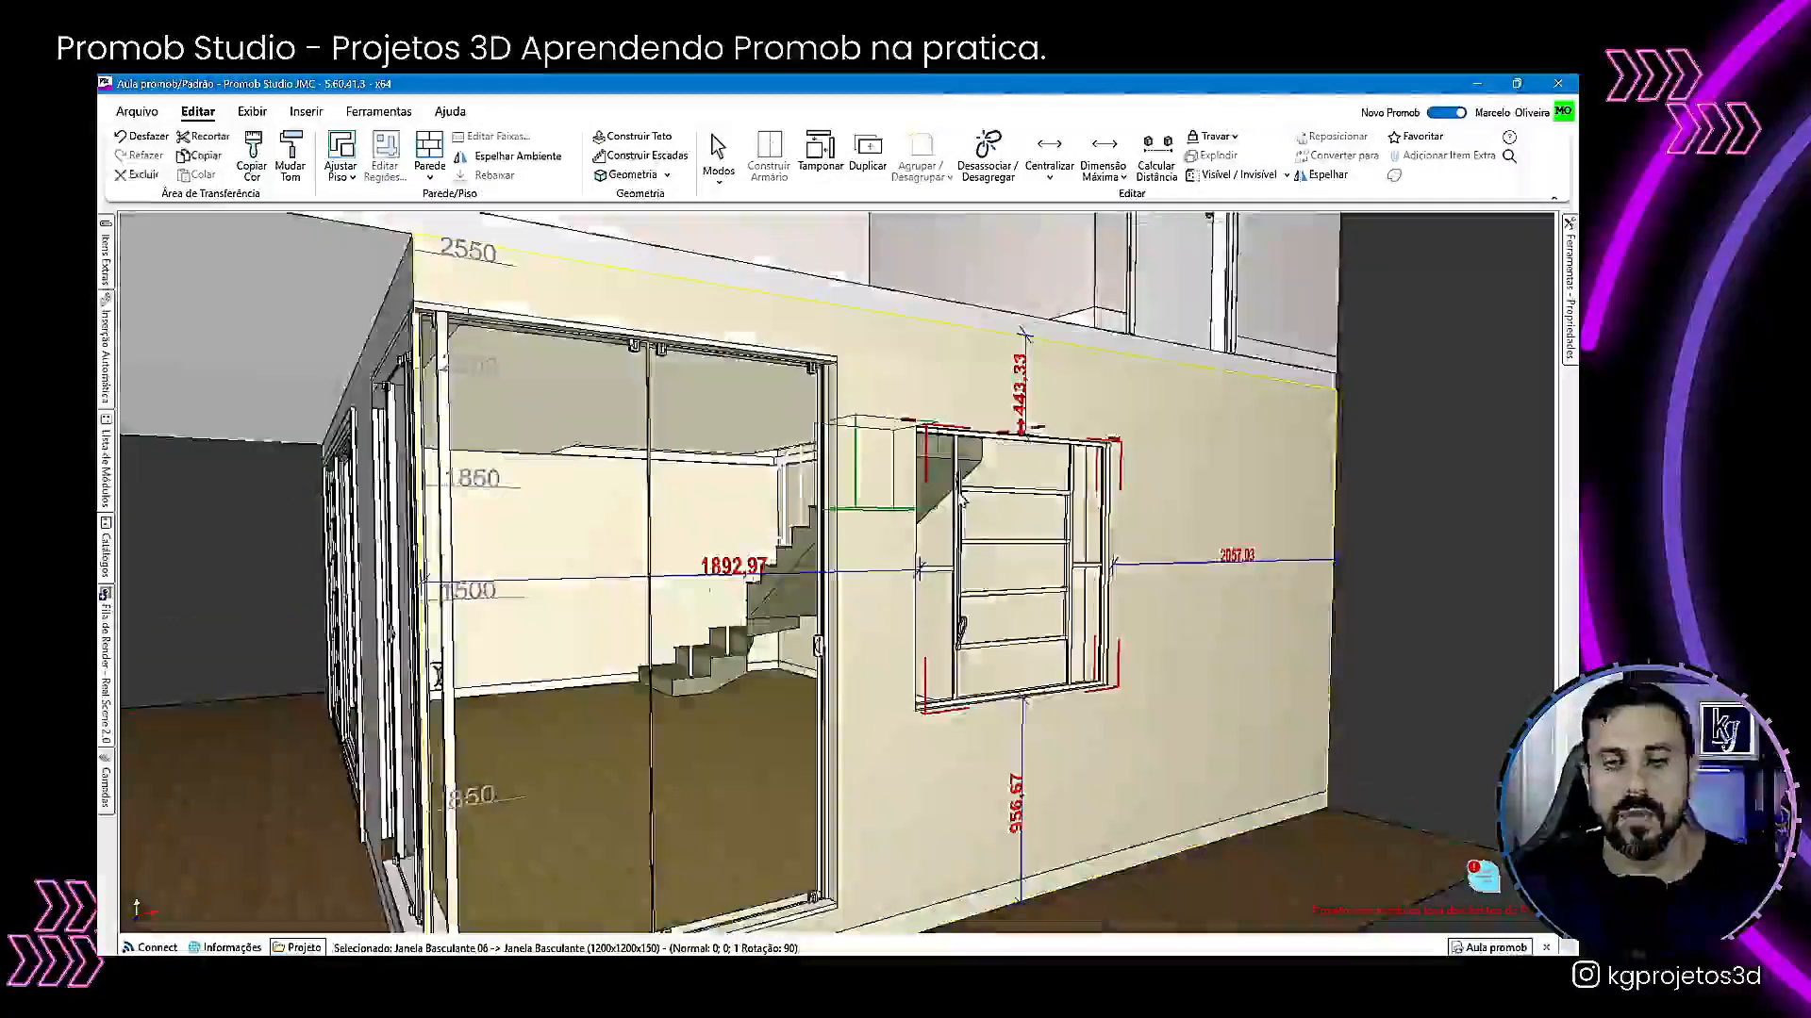
Set the awning window on the side wall to open (Abrir) in its Aberturas settings.
{"action": "mouse_move", "coordinate": [1569, 278]}
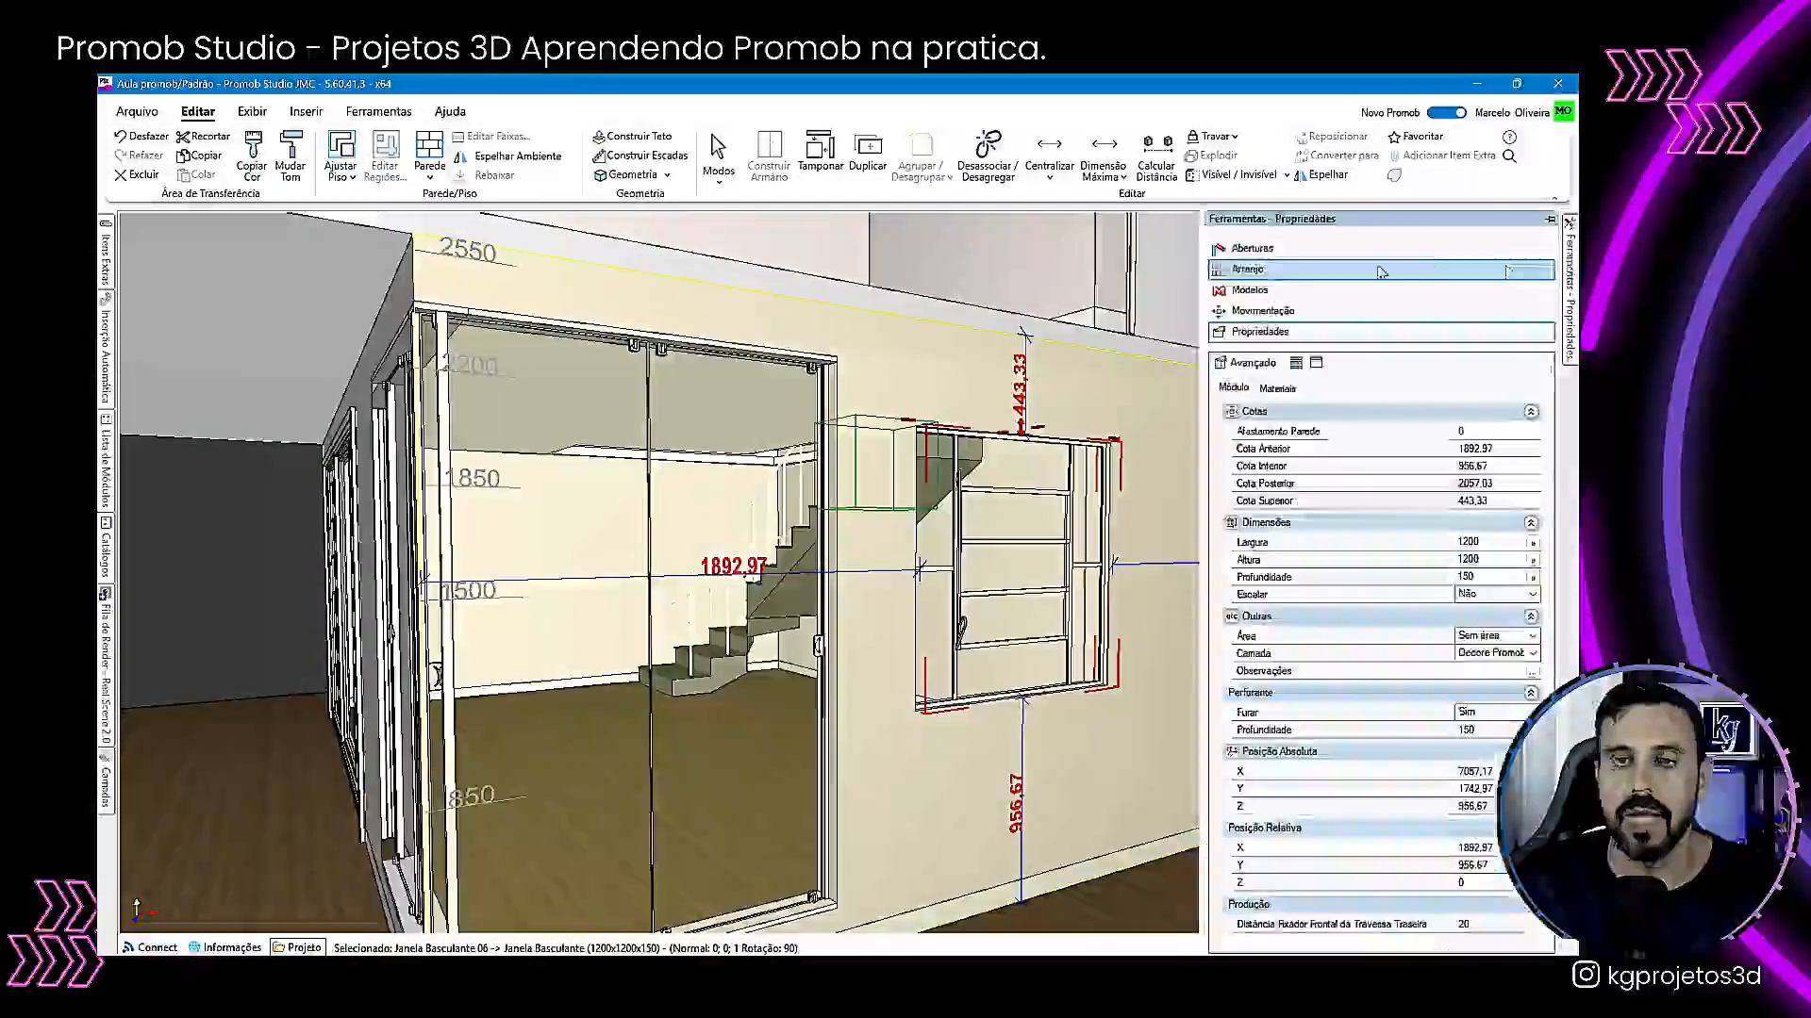
{"action": "left_click", "coordinate": [1262, 252]}
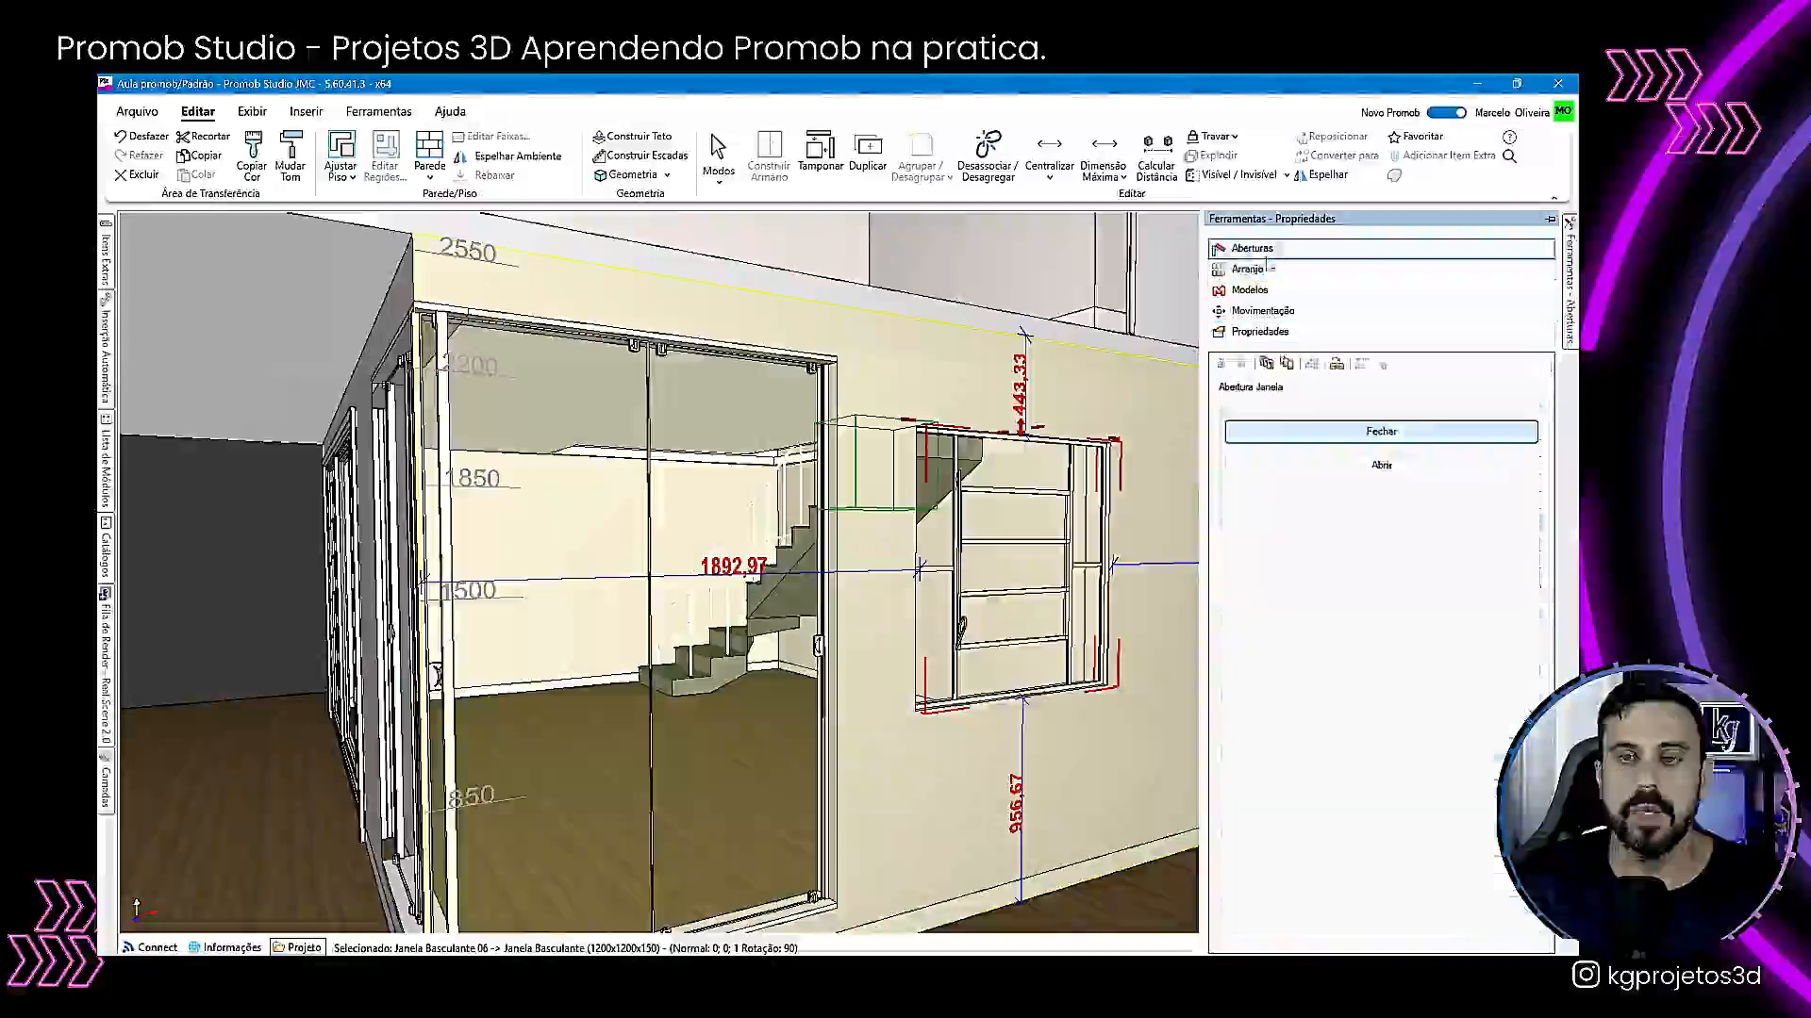
{"action": "left_click", "coordinate": [1358, 469]}
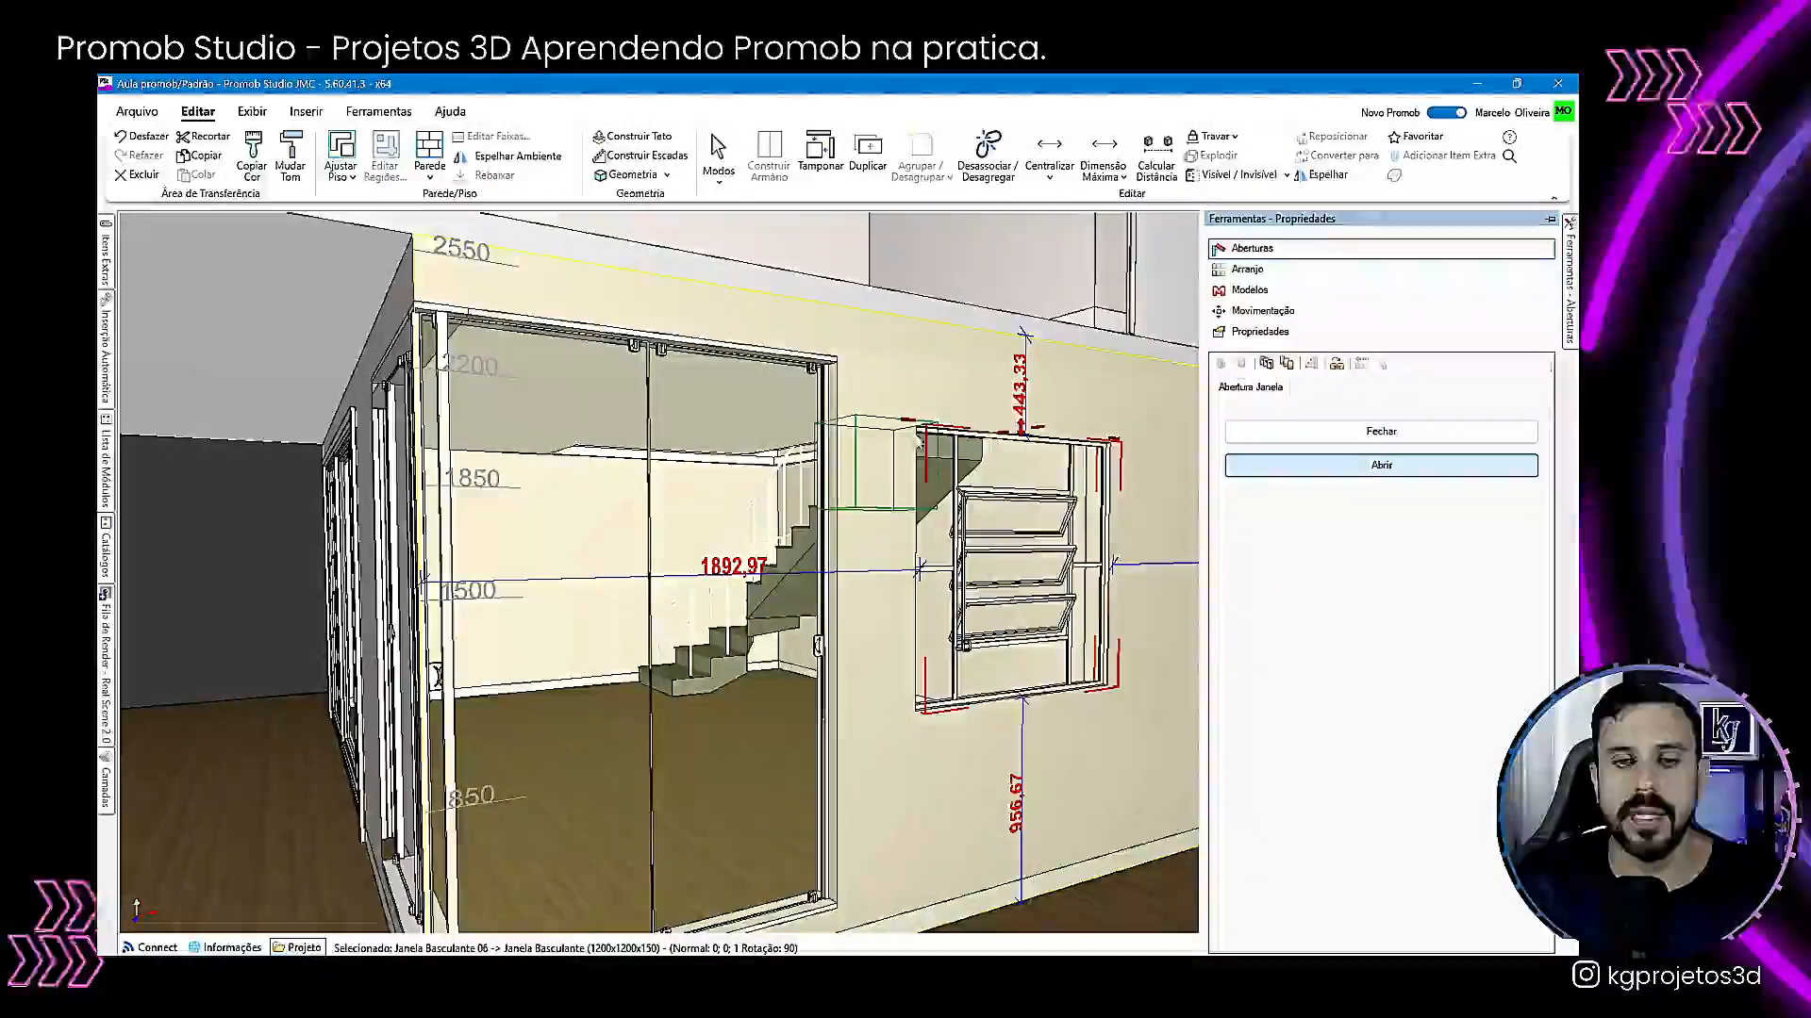
Slide a leaf of the side wall's sliding window open to about 31.
{"action": "left_click", "coordinate": [580, 540]}
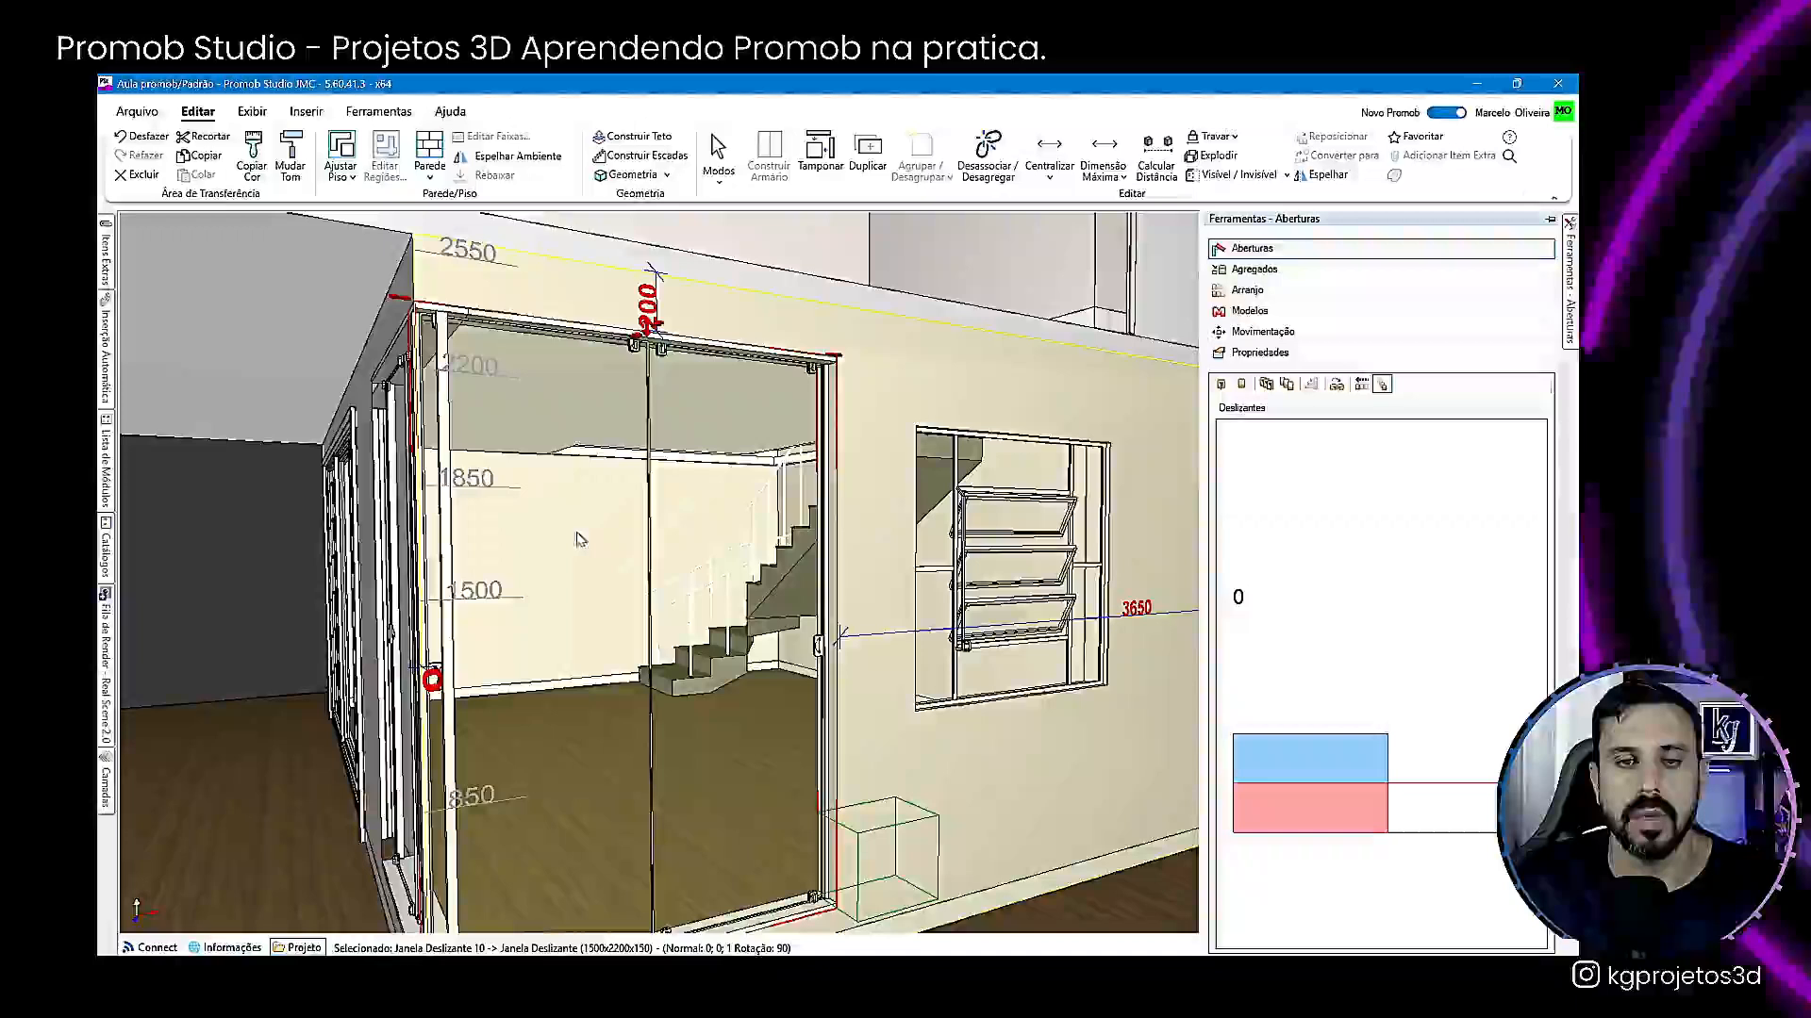
{"action": "mouse_move", "coordinate": [1301, 808]}
{"action": "left_mouse_down"}
{"action": "mouse_move", "coordinate": [1422, 816]}
{"action": "mouse_move", "coordinate": [1326, 816]}
{"action": "left_mouse_up"}
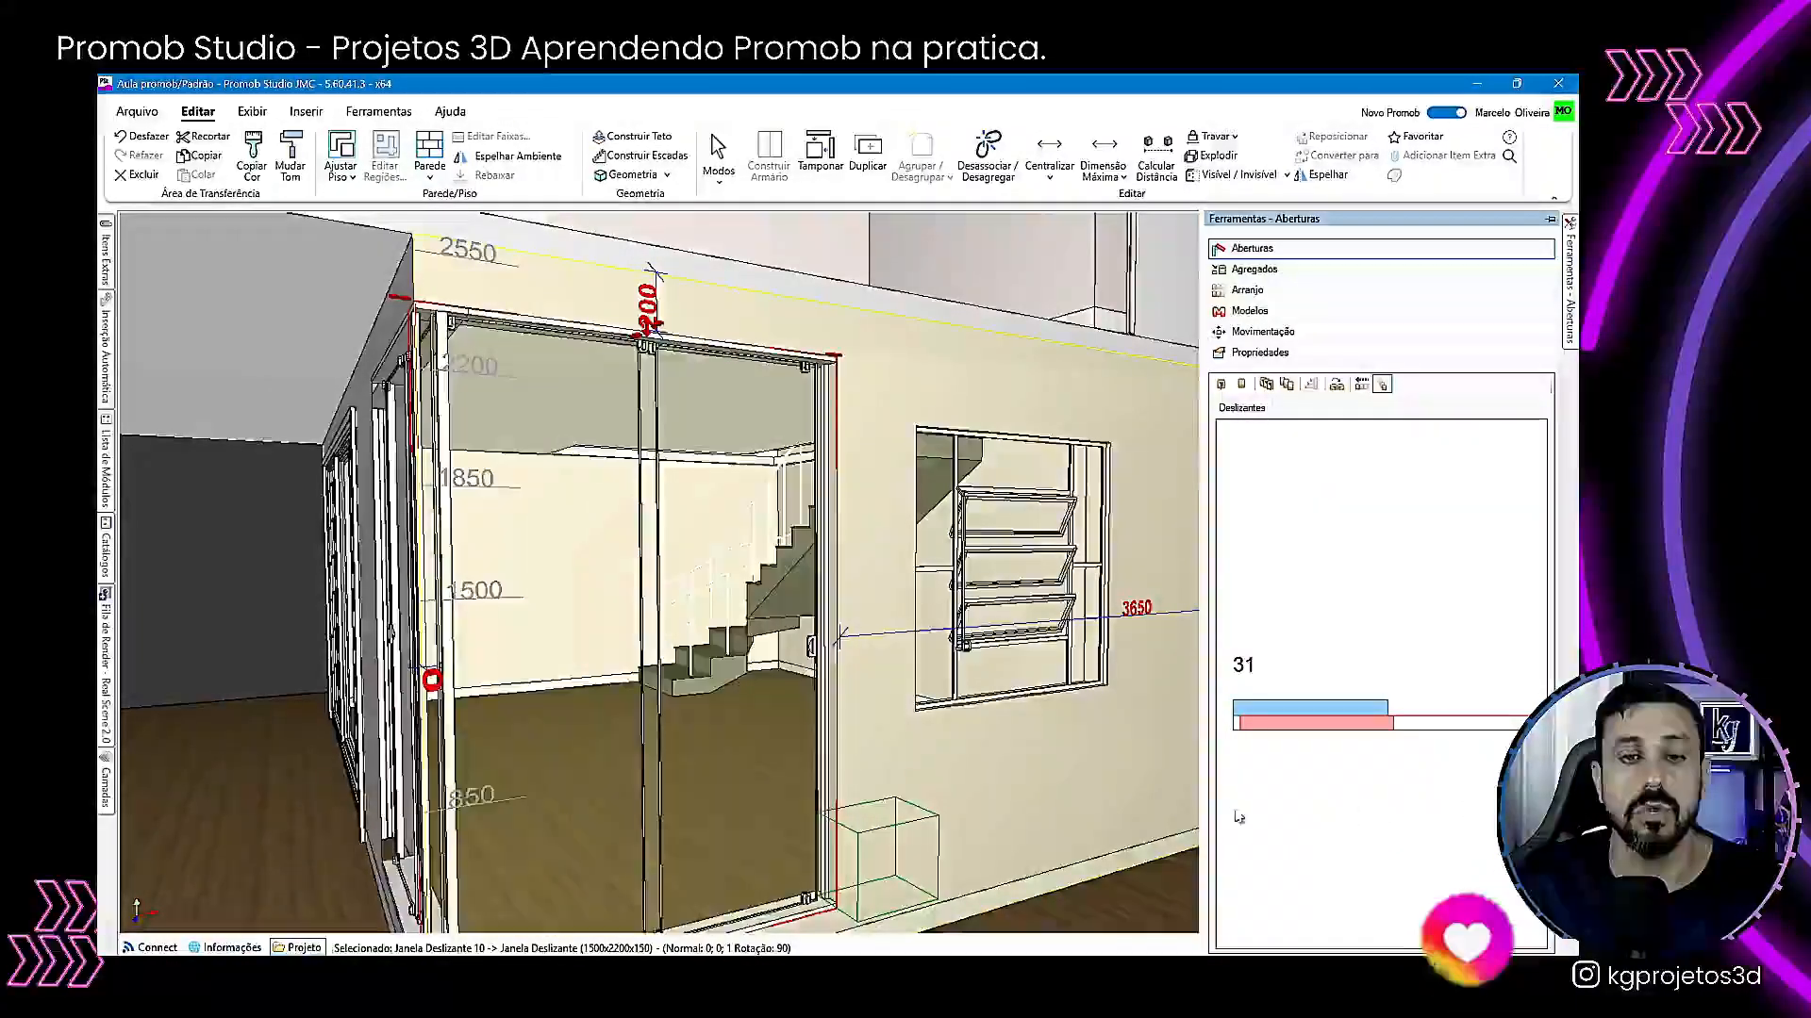
Delete the awning window from the side wall.
{"action": "scroll", "coordinate": [906, 673], "scroll_direction": "up", "scroll_amount": 5}
{"action": "middle_click_drag", "start_coordinate": [905, 673], "coordinate": [924, 476]}
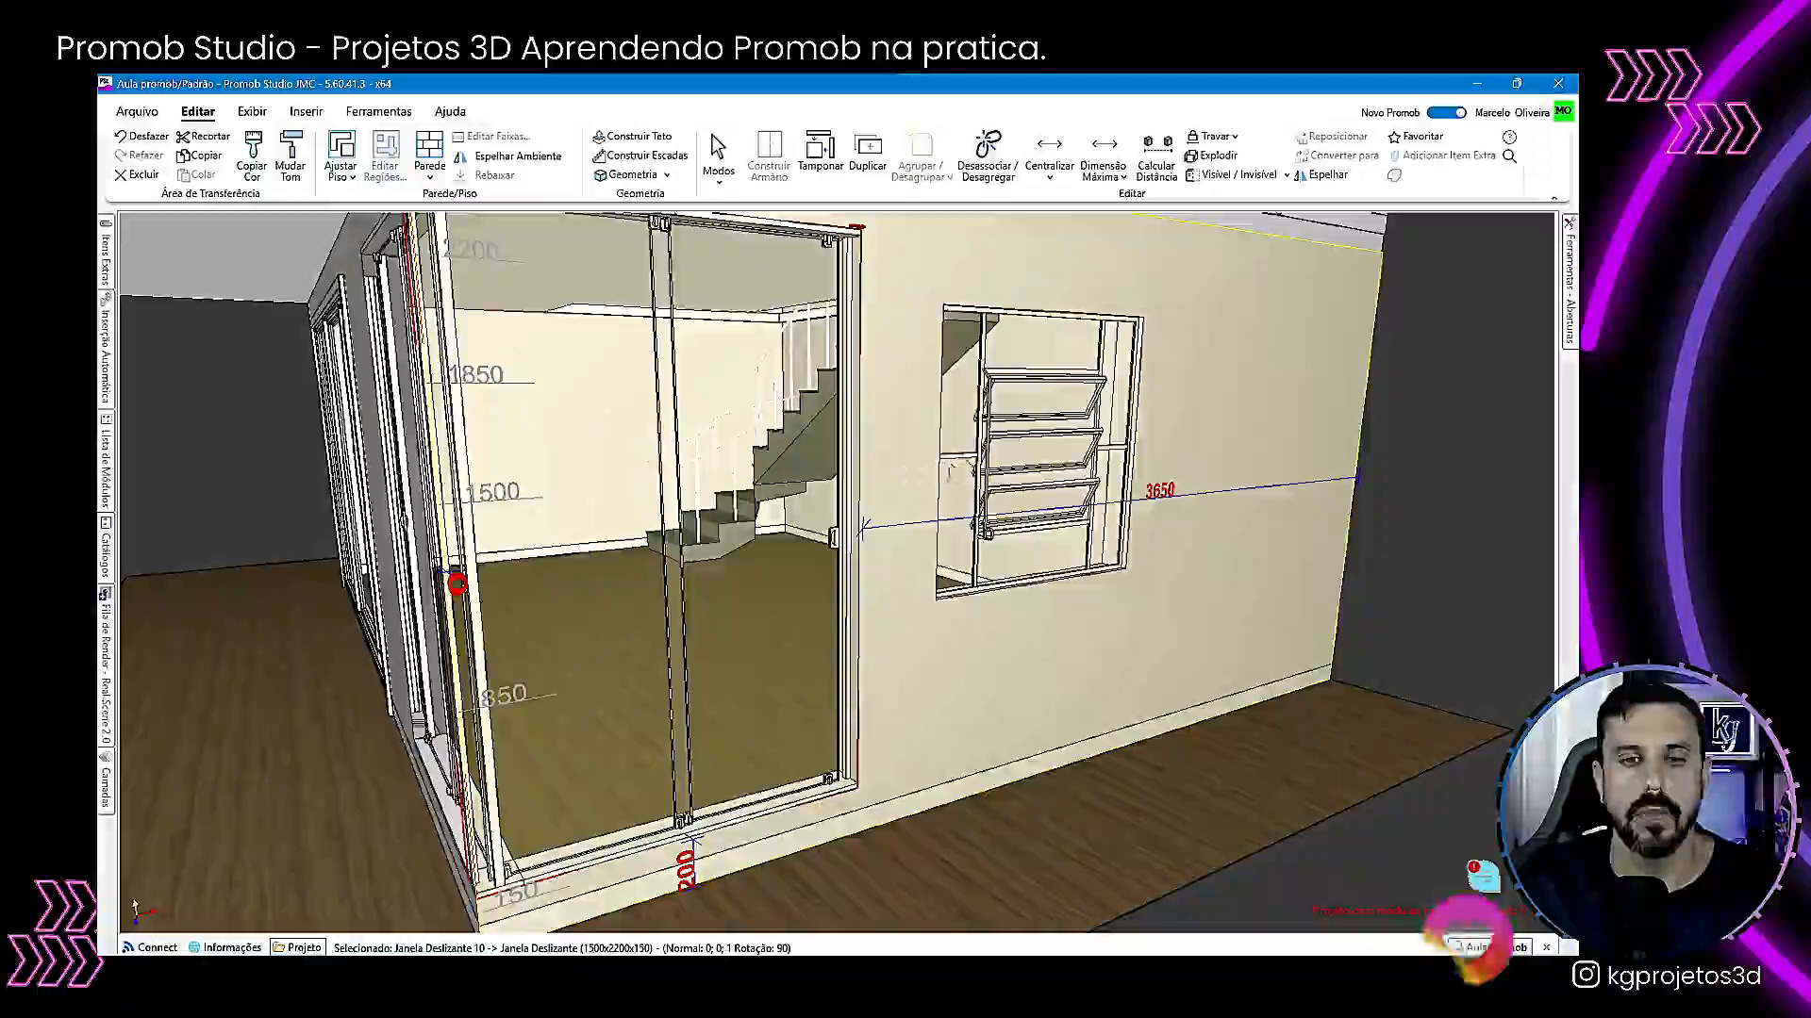
{"action": "left_click", "coordinate": [992, 422]}
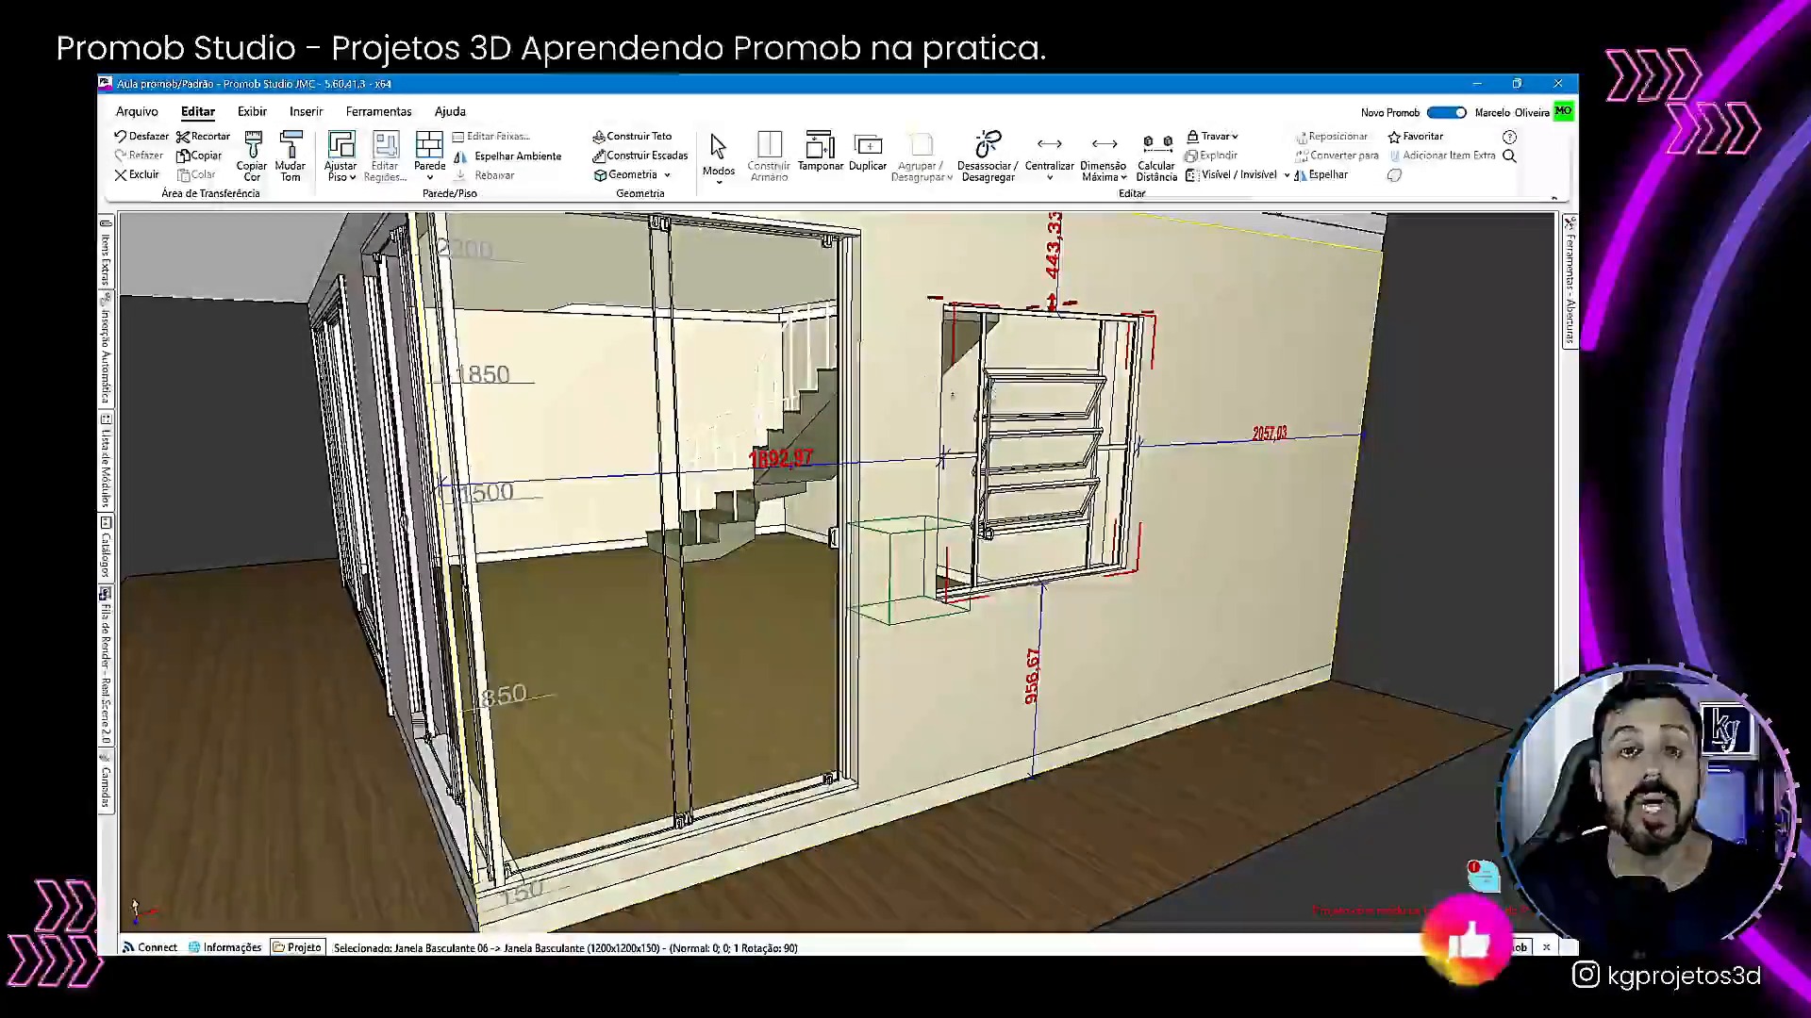
{"action": "key", "text": "Delete"}
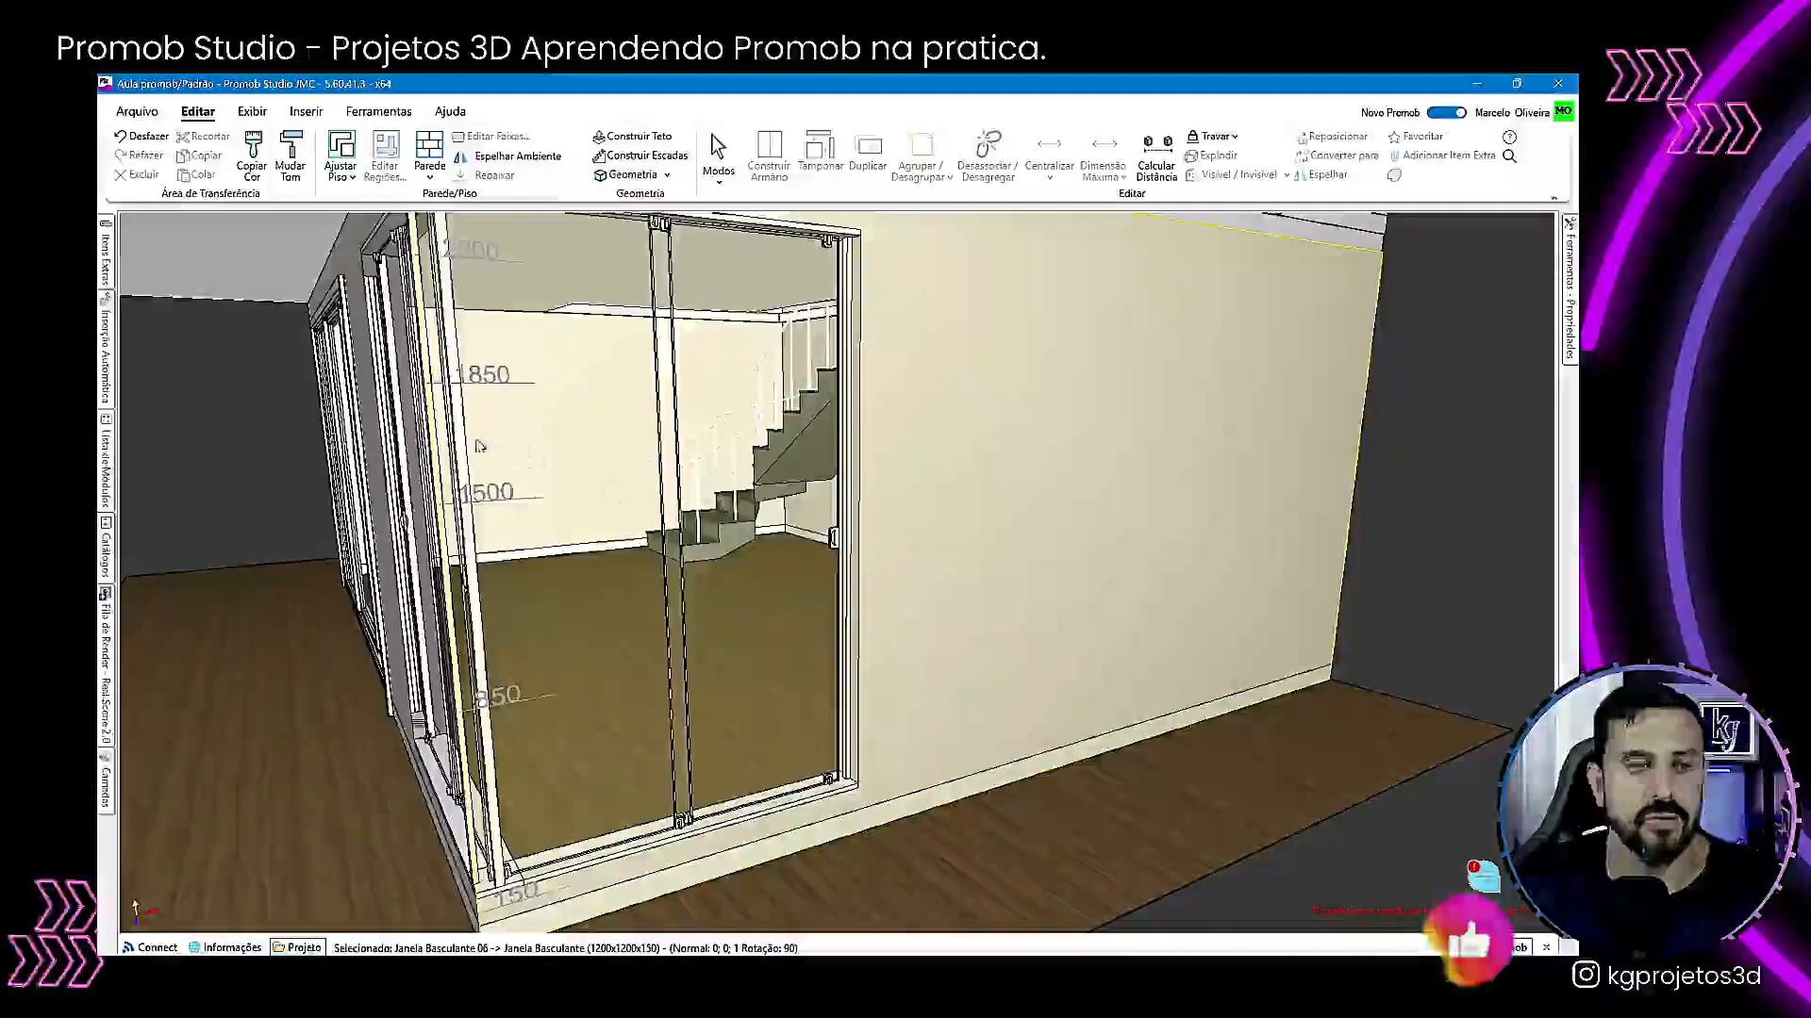
Show the L-shaped window models (Janelas em L) in the module catalogue.
{"action": "mouse_move", "coordinate": [104, 545]}
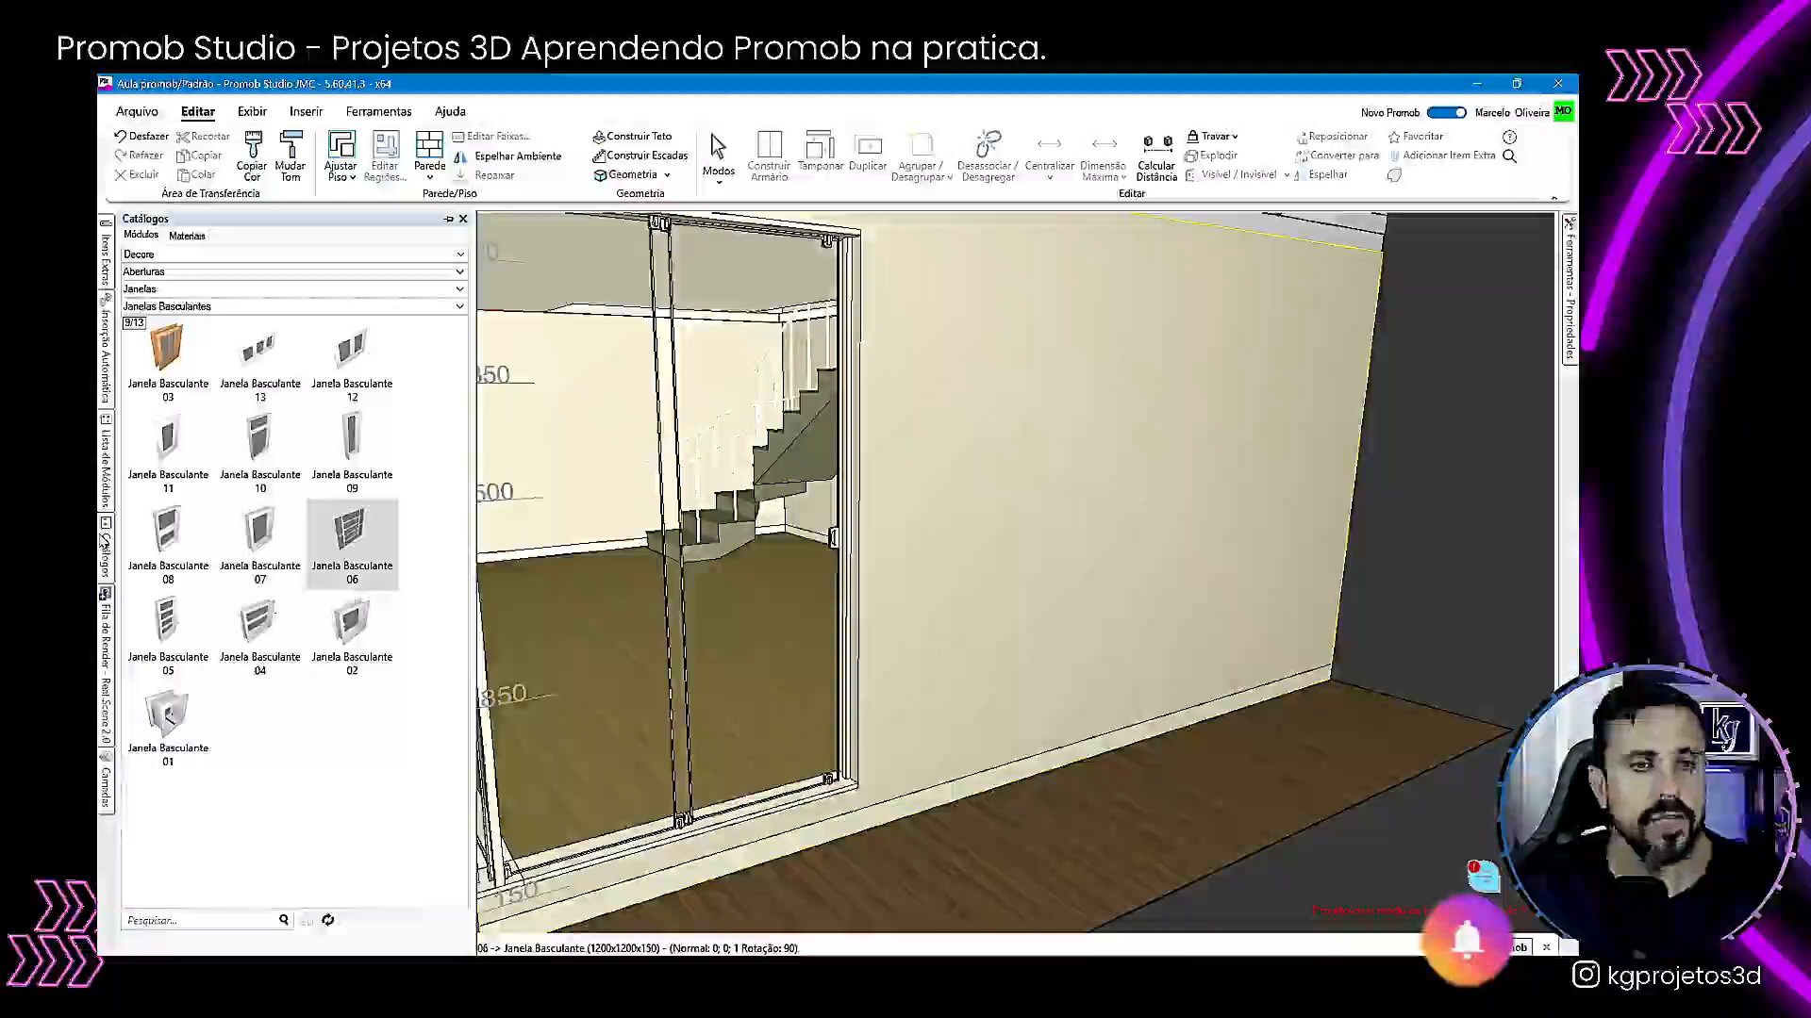
{"action": "left_click", "coordinate": [224, 307]}
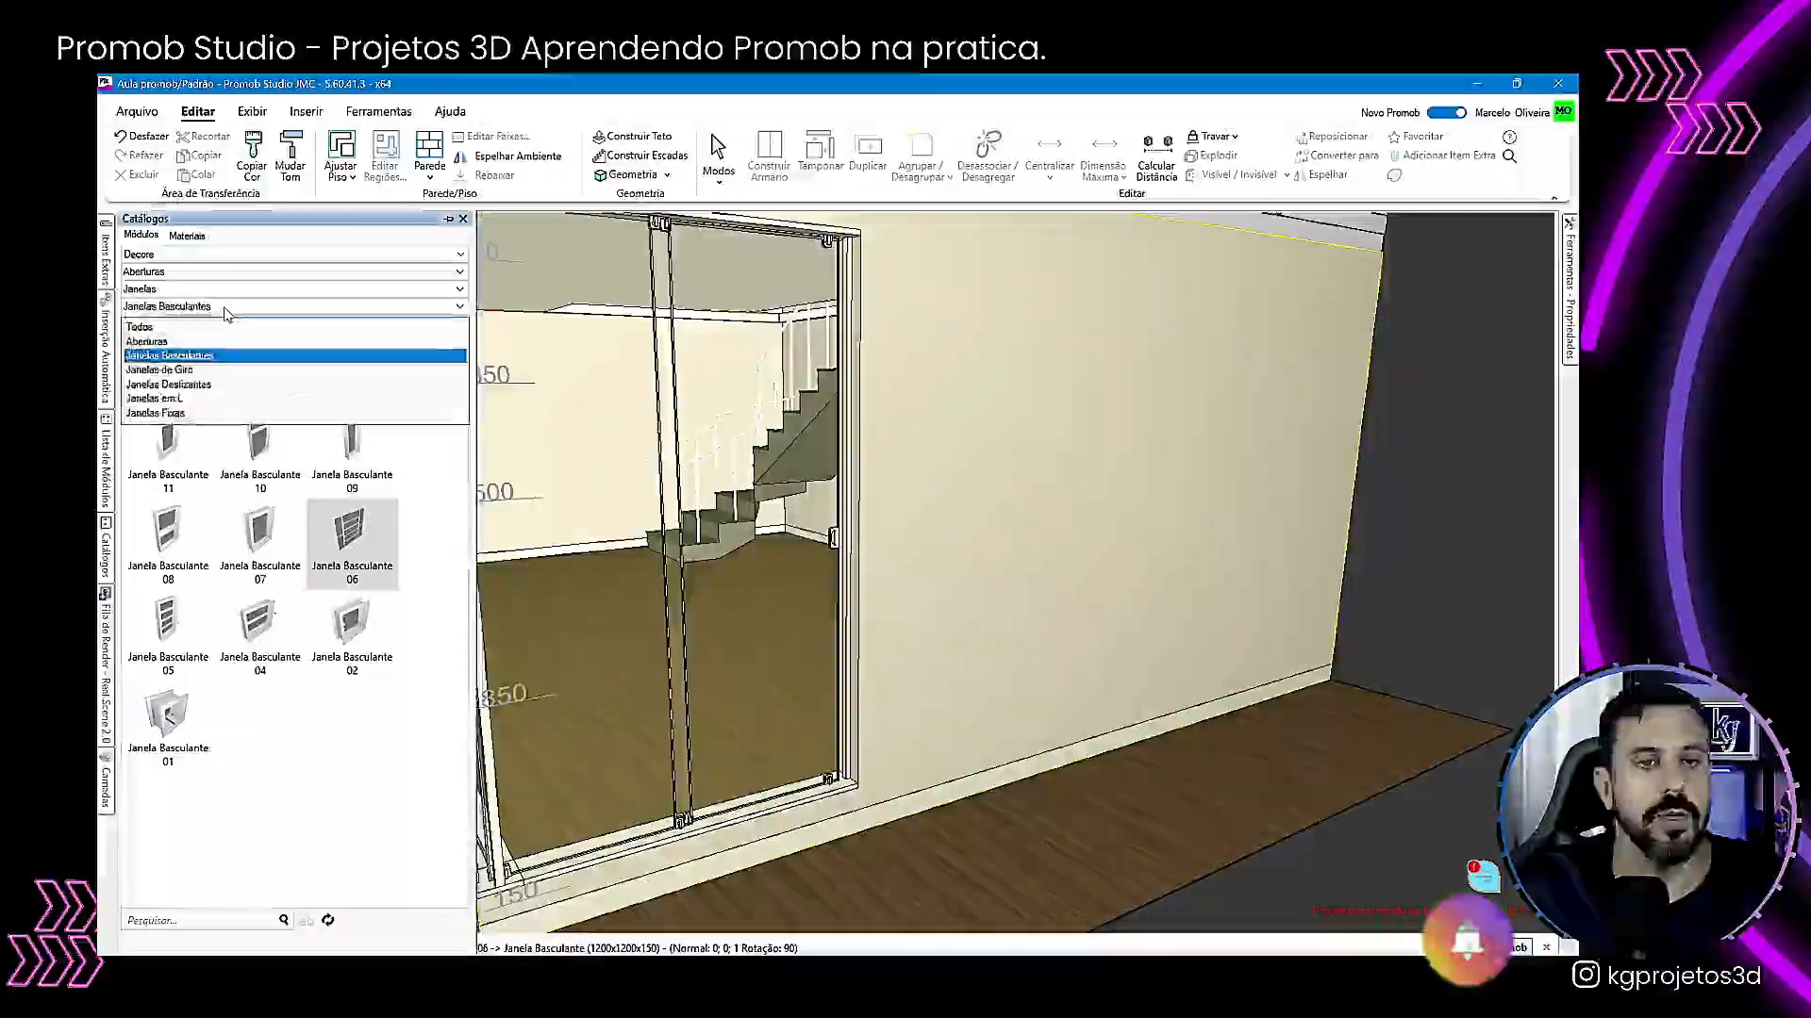
{"action": "left_click", "coordinate": [203, 399]}
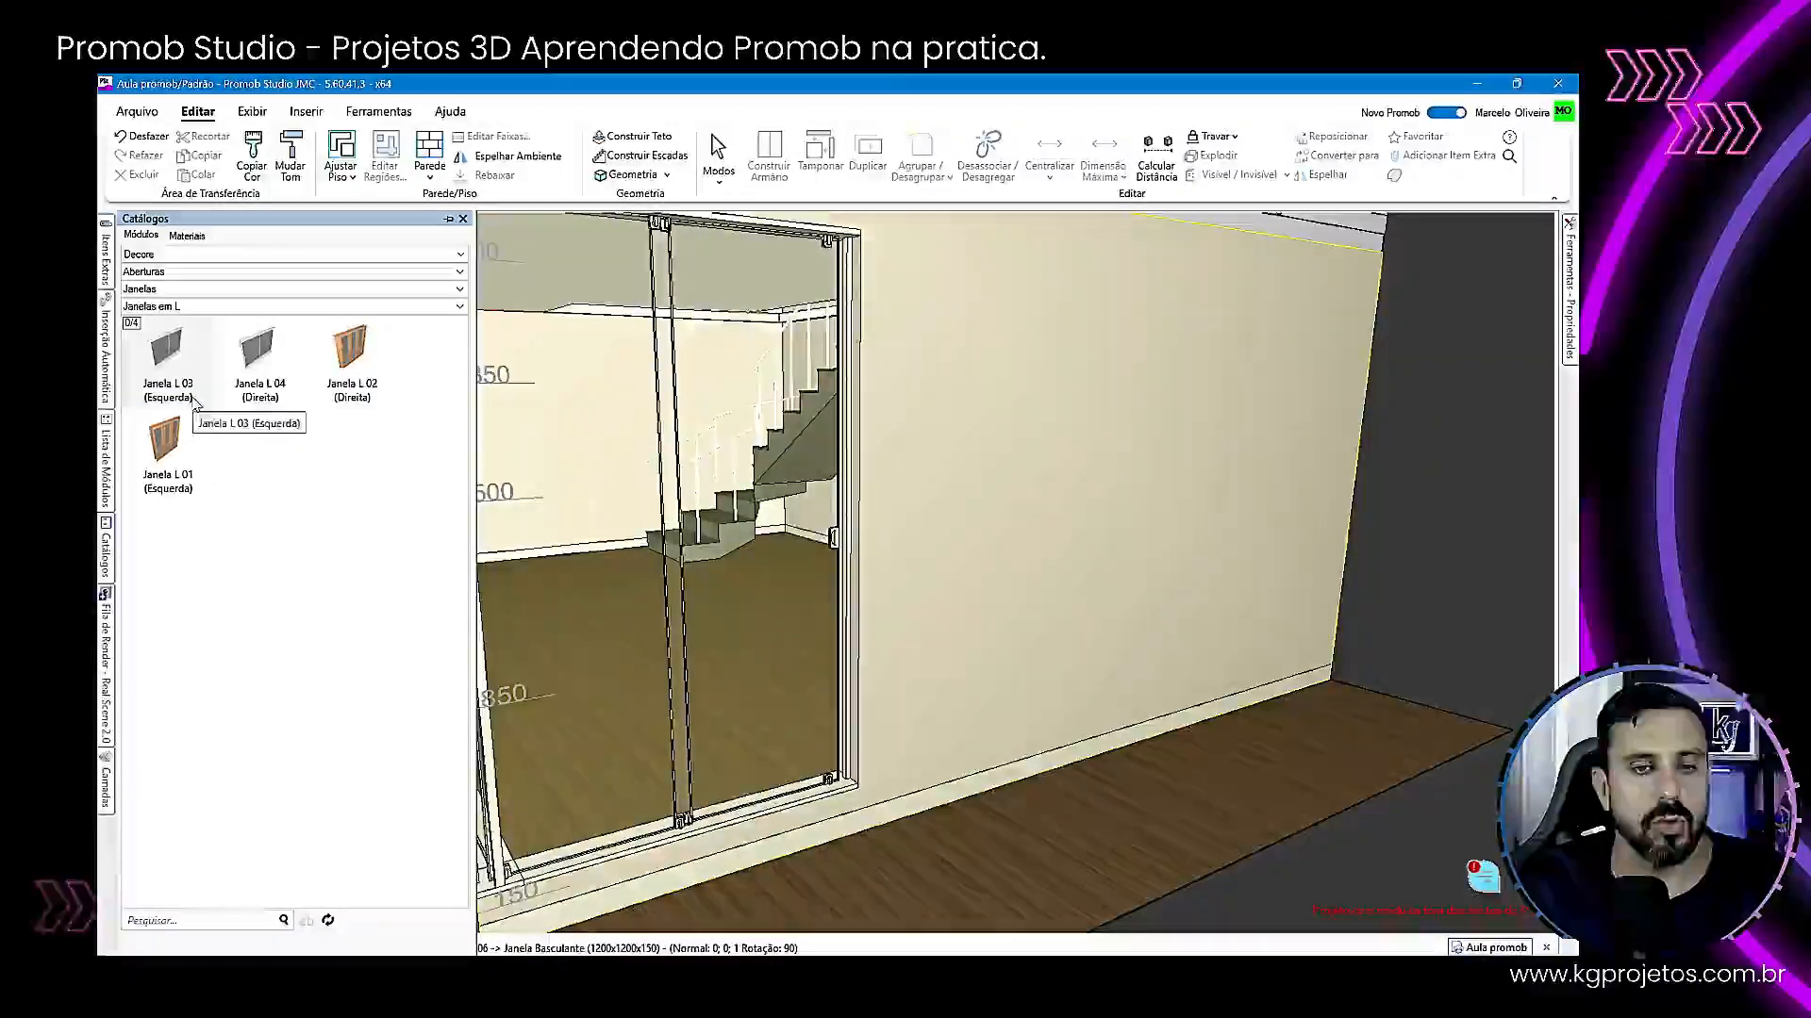
Replace the front wall's sliding window beside the house corner with the Janela L 03 (Esquerda) module.
{"action": "middle_click_drag", "start_coordinate": [660, 541], "coordinate": [886, 542]}
{"action": "middle_click_drag", "start_coordinate": [594, 541], "coordinate": [929, 534]}
{"action": "left_click", "coordinate": [611, 566]}
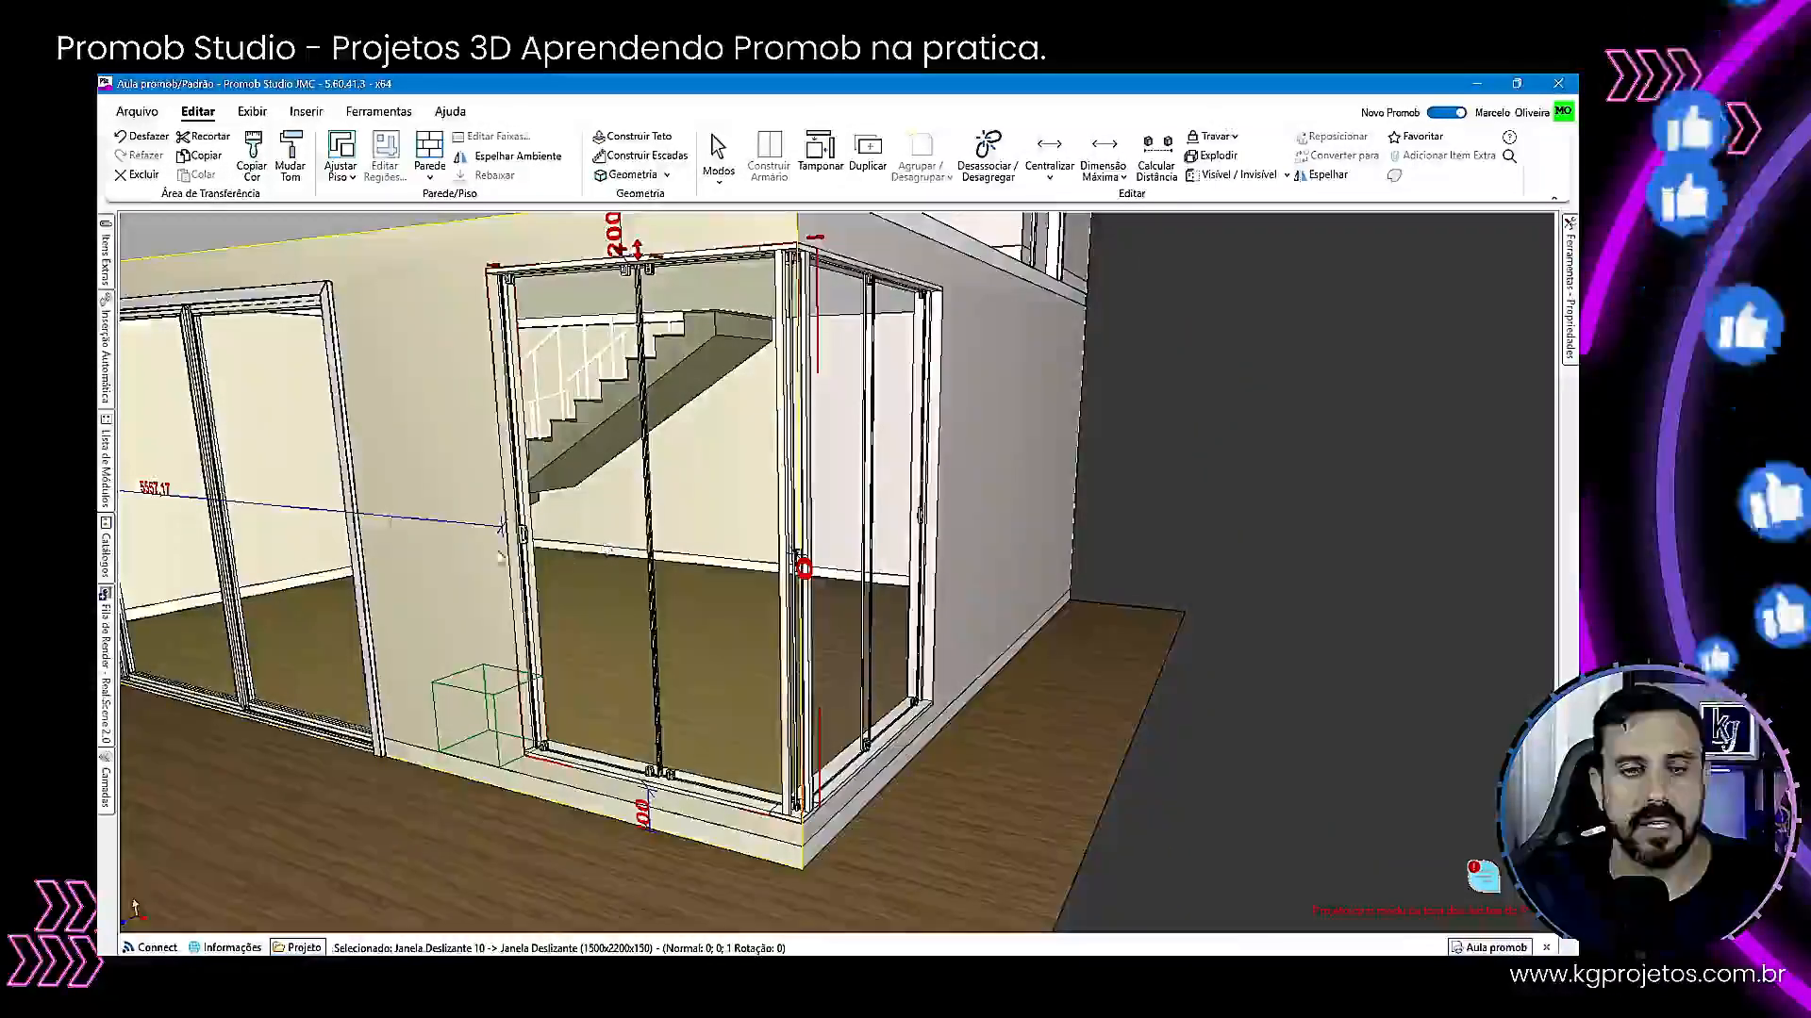
{"action": "mouse_move", "coordinate": [107, 557]}
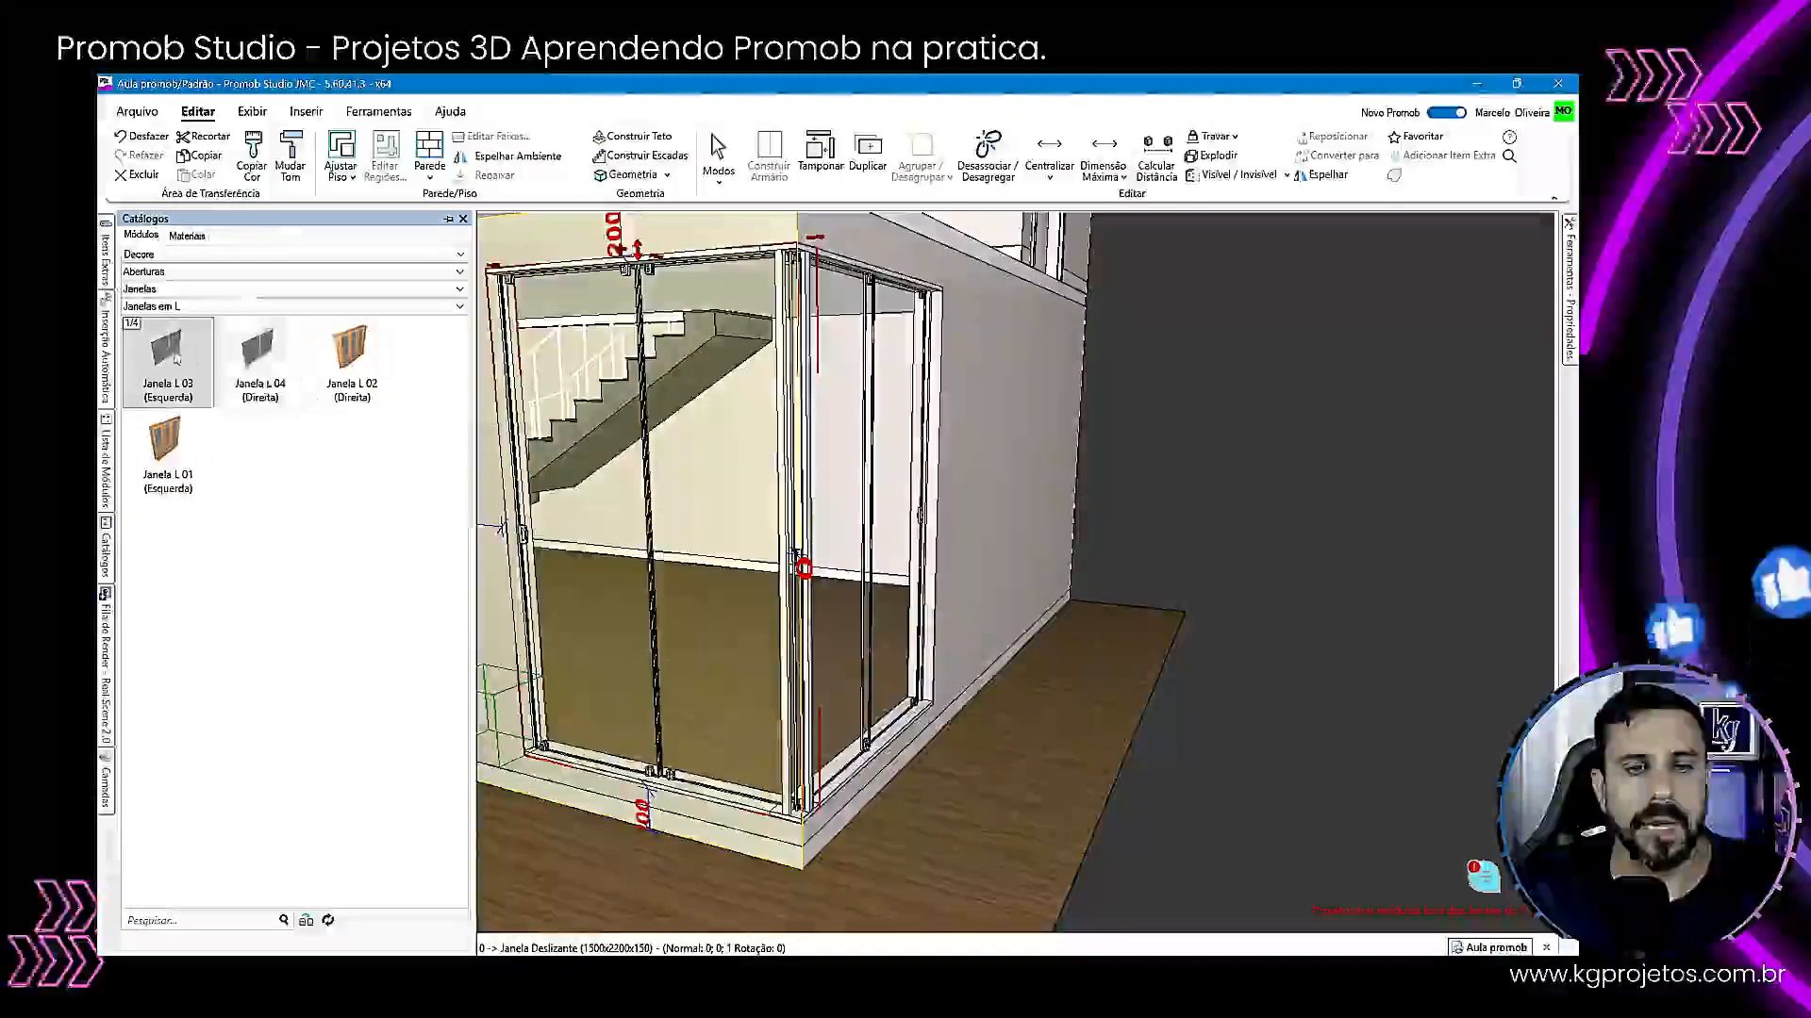
{"action": "left_click", "coordinate": [305, 927]}
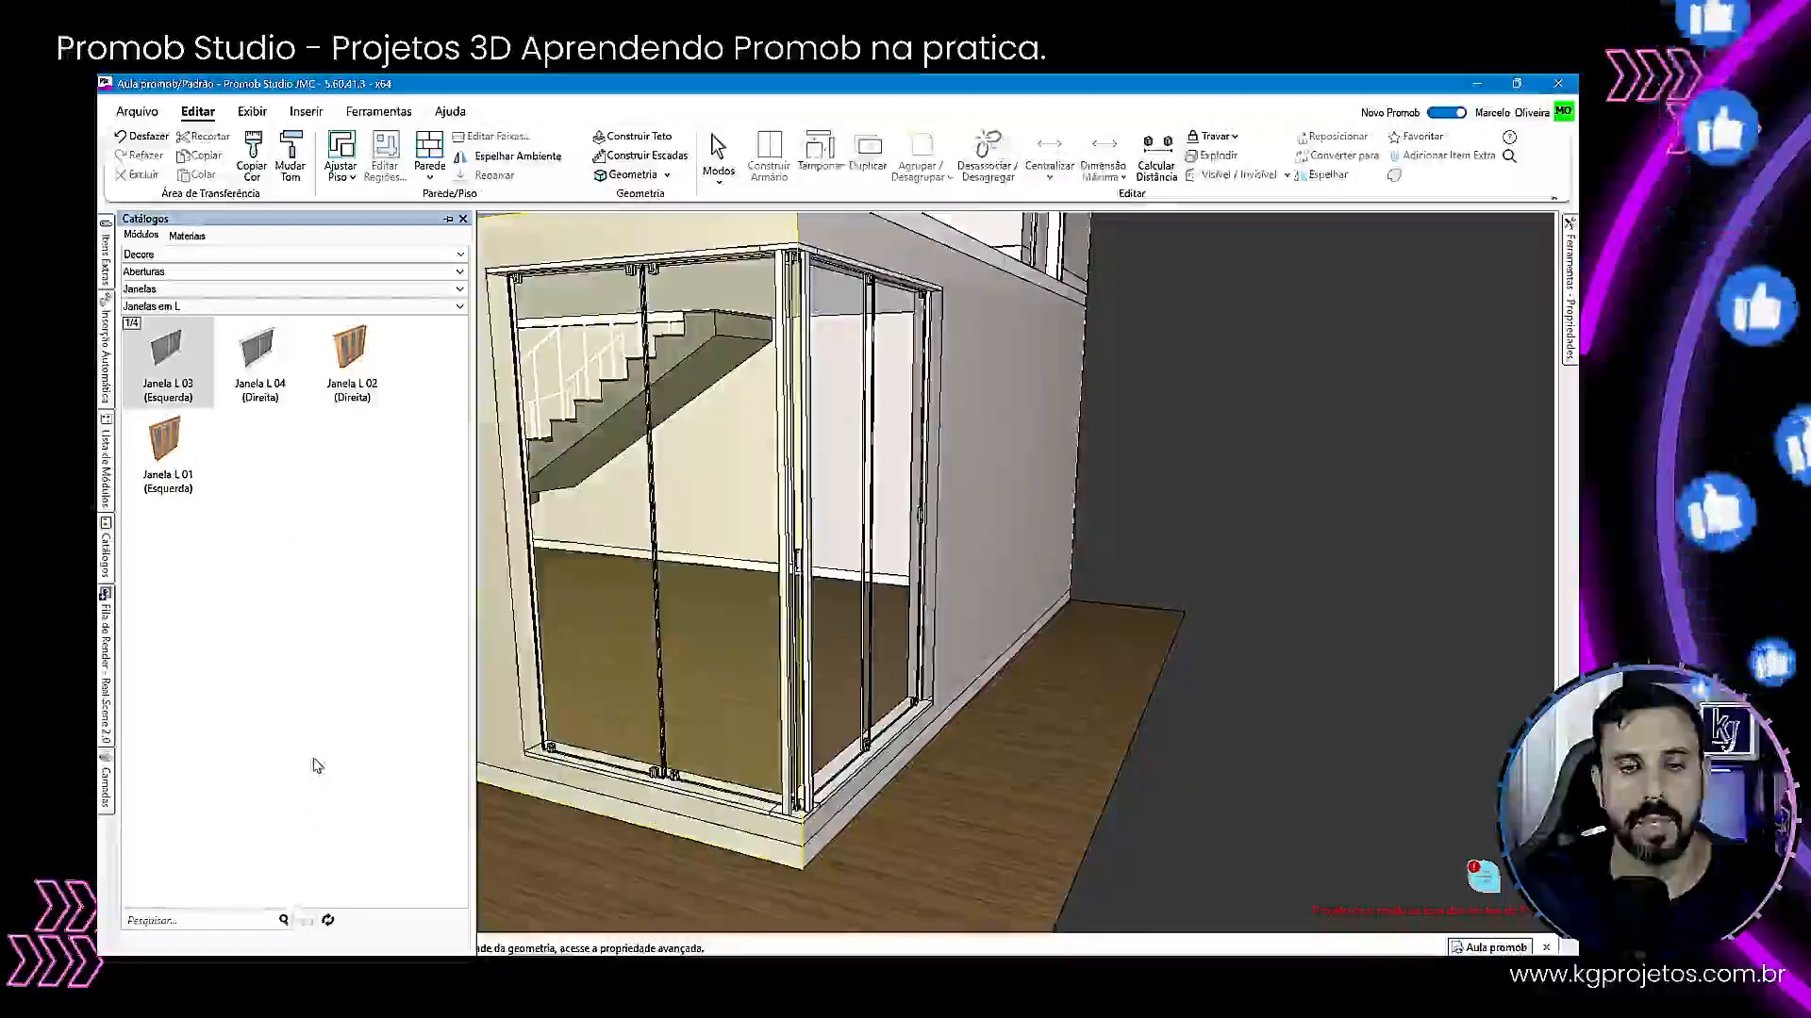
Examine up close how the front wall's L-shaped window meets the side window at the house corner.
{"action": "scroll", "coordinate": [755, 641], "scroll_direction": "up", "scroll_amount": 5}
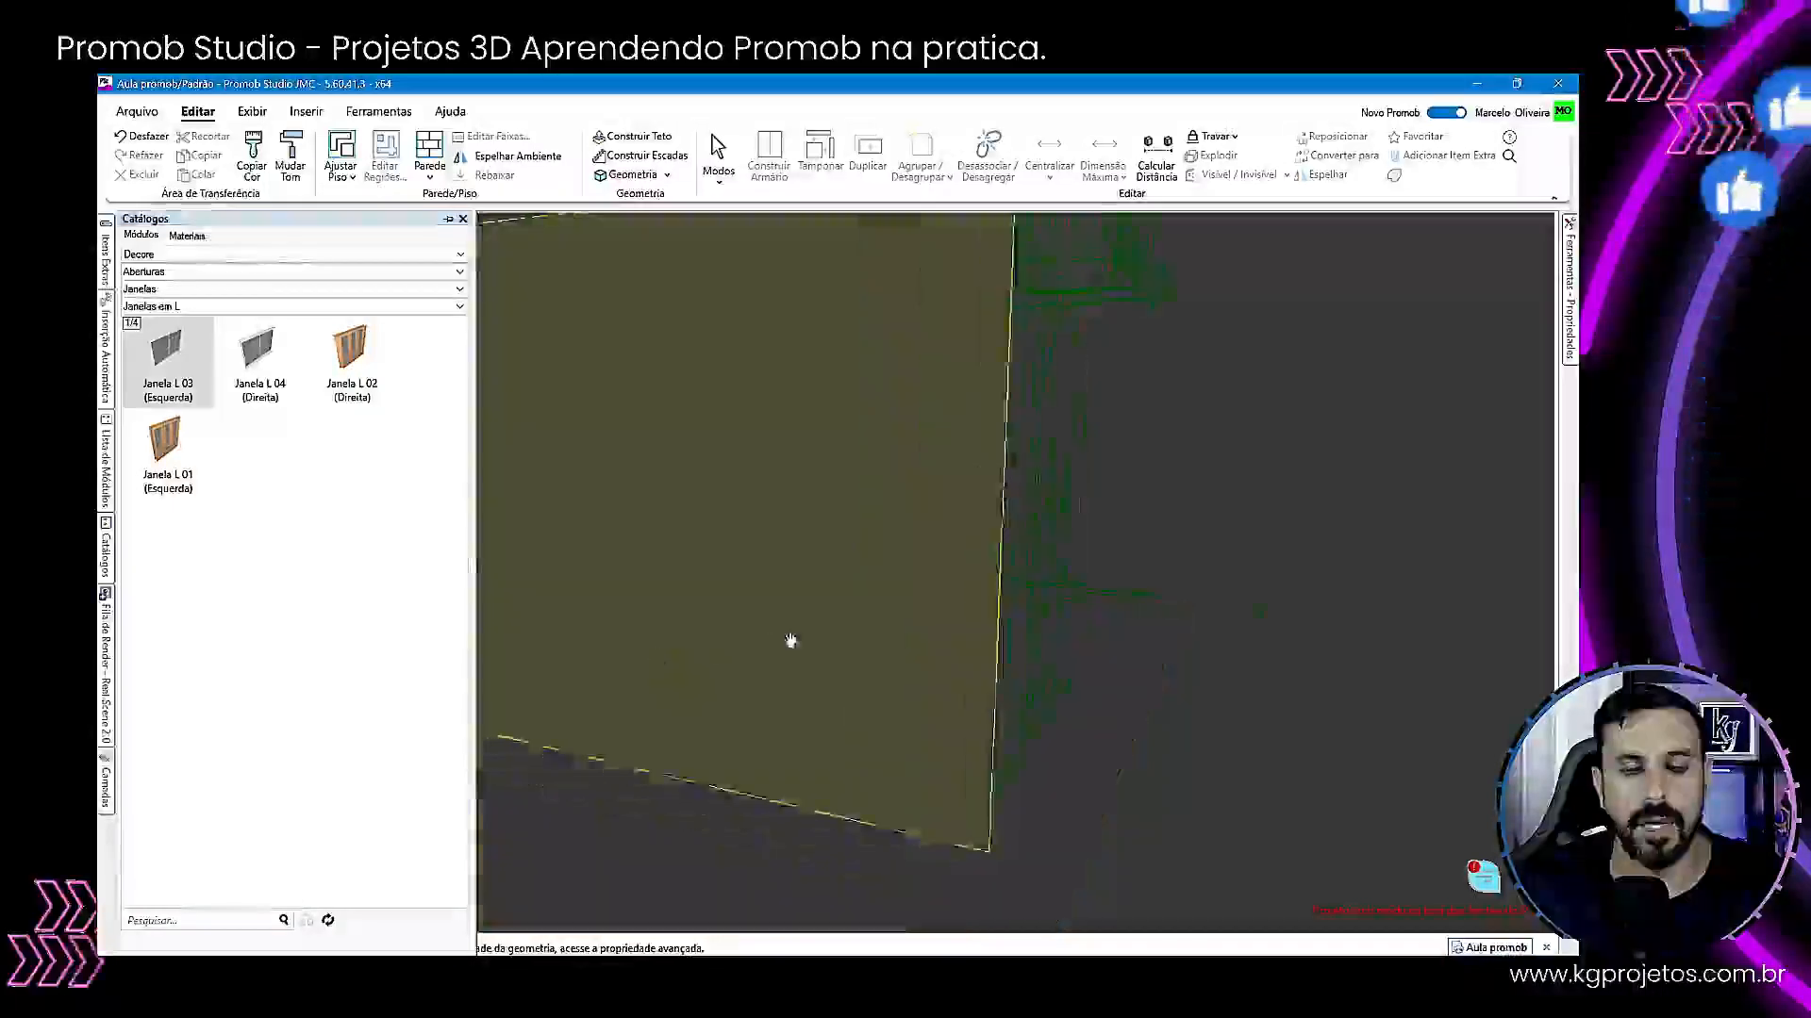
{"action": "scroll", "coordinate": [792, 679], "scroll_direction": "down", "scroll_amount": 5}
{"action": "scroll", "coordinate": [768, 699], "scroll_direction": "up", "scroll_amount": 5}
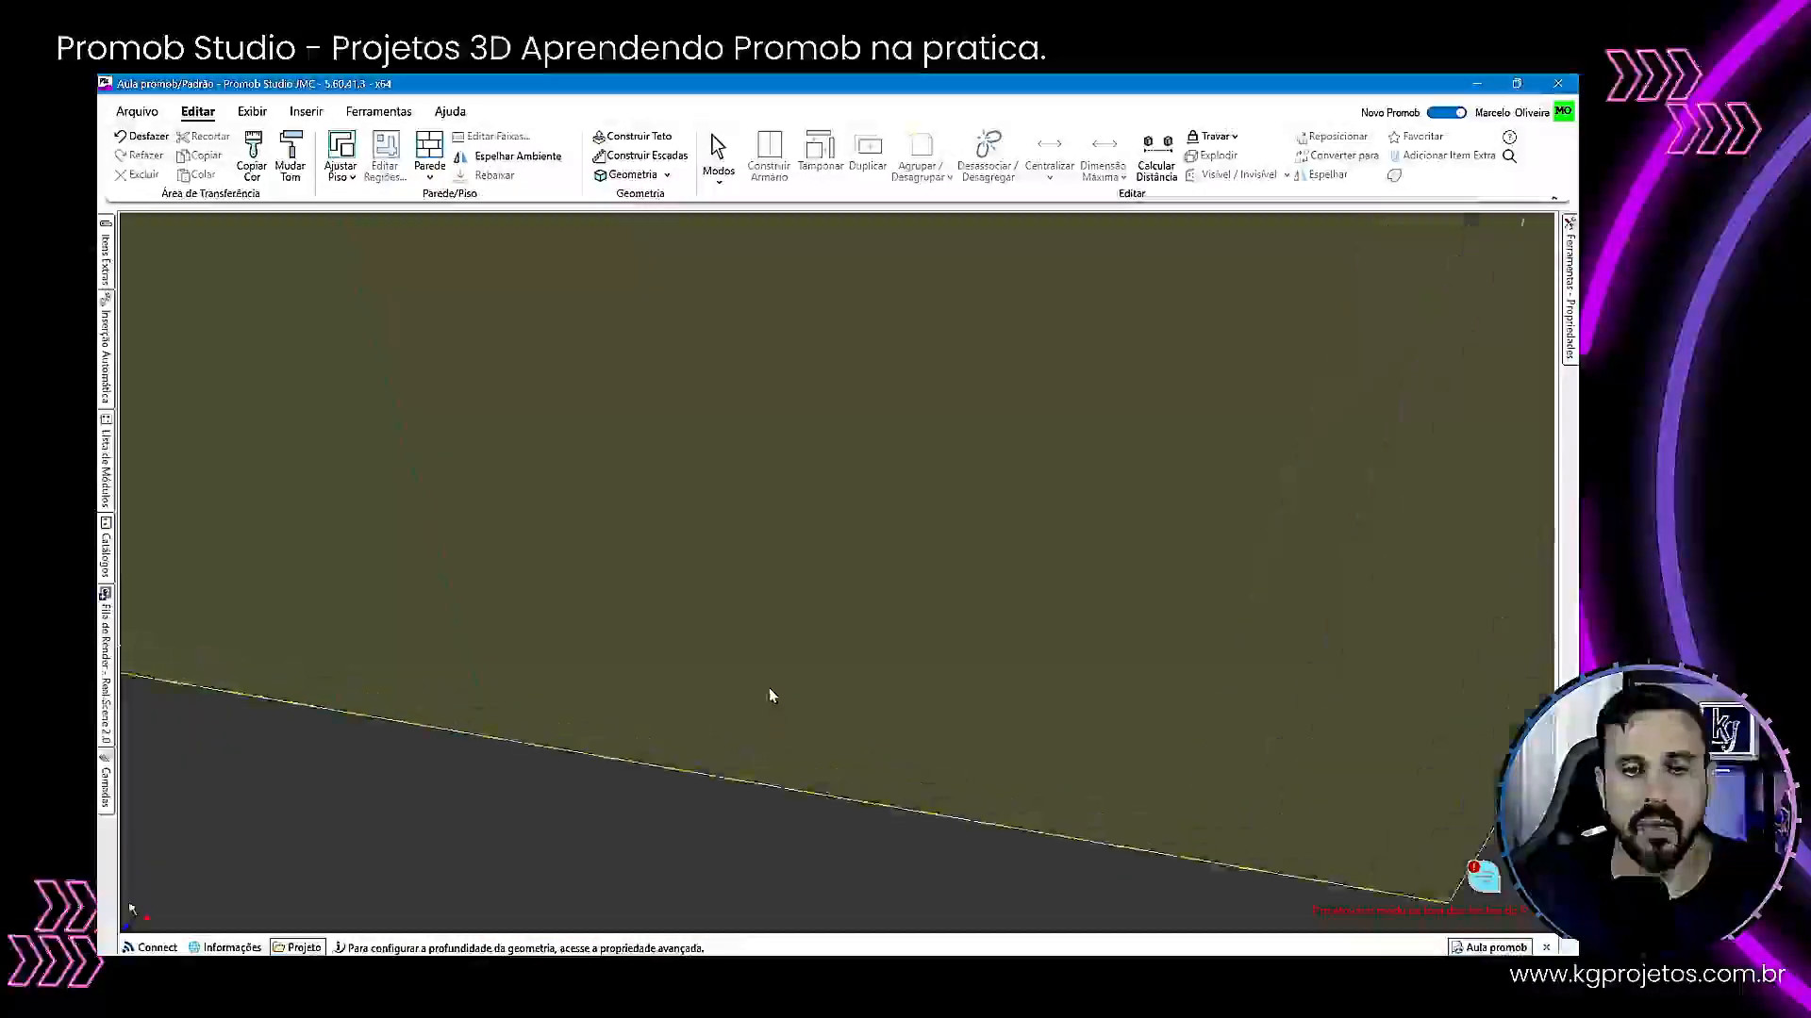
{"action": "scroll", "coordinate": [767, 693], "scroll_direction": "down", "scroll_amount": 5}
{"action": "scroll", "coordinate": [691, 719], "scroll_direction": "up", "scroll_amount": 5}
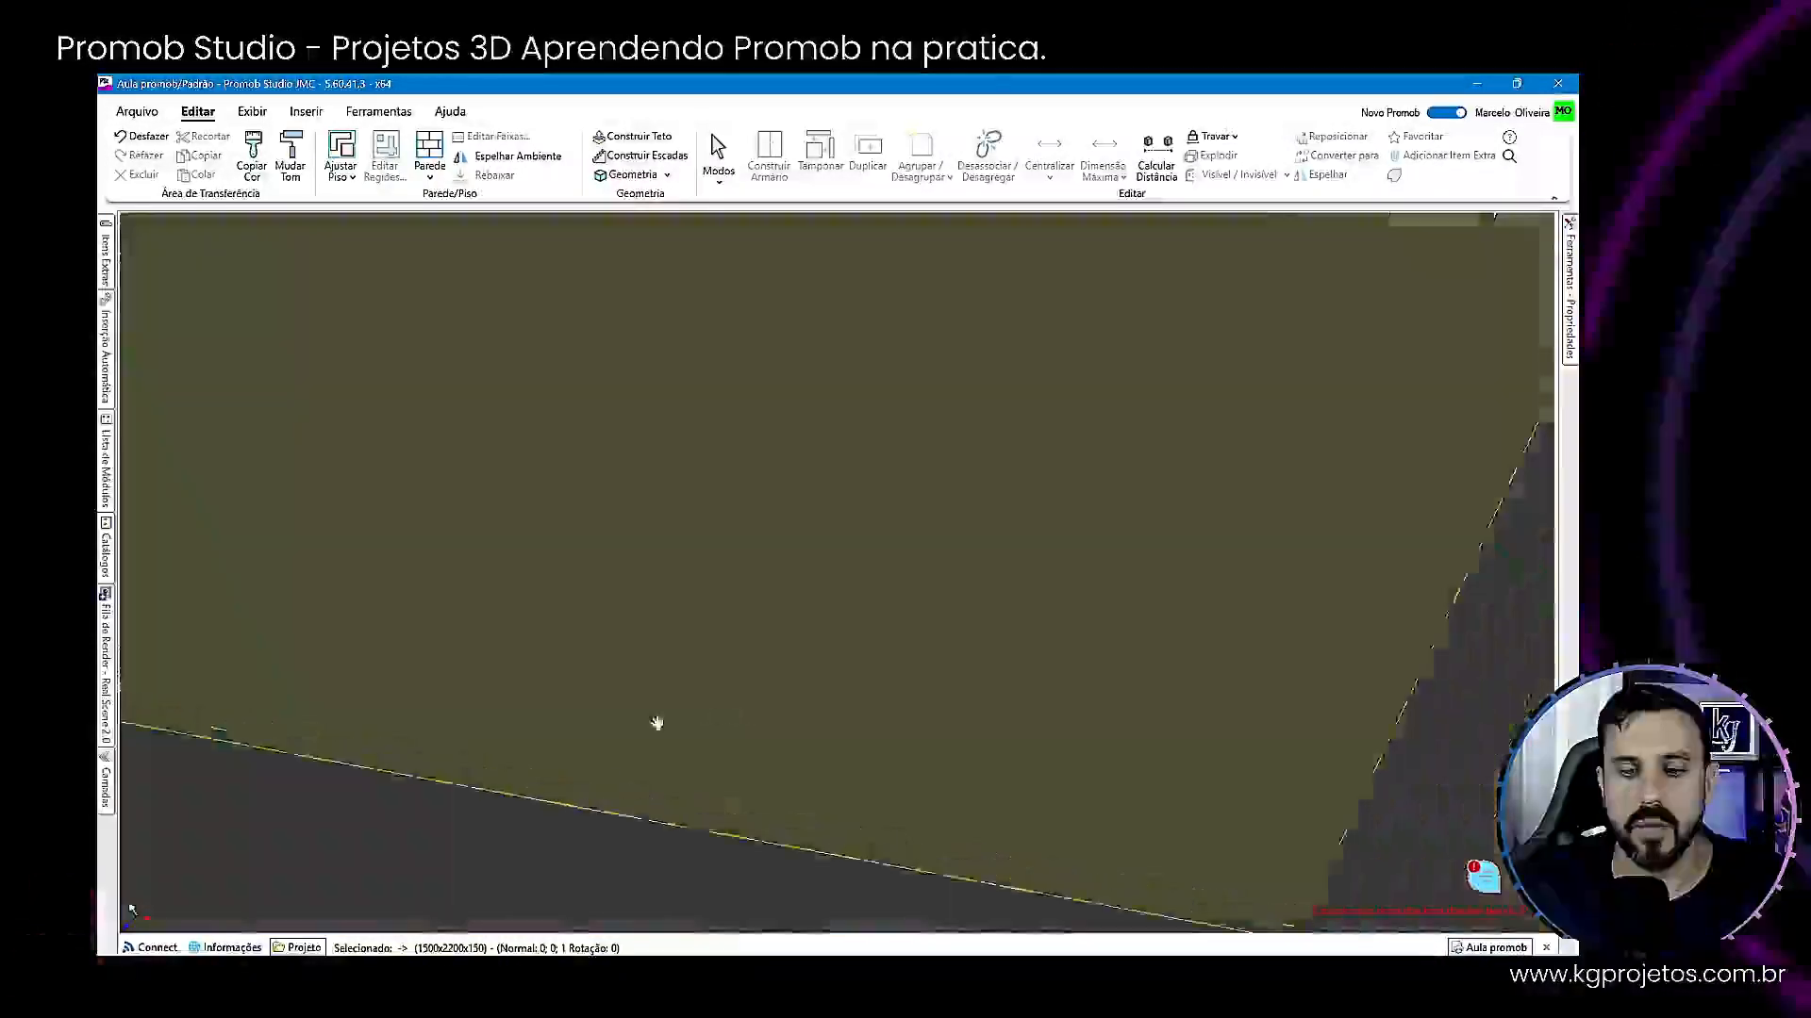
{"action": "scroll", "coordinate": [650, 655], "scroll_direction": "down", "scroll_amount": 5}
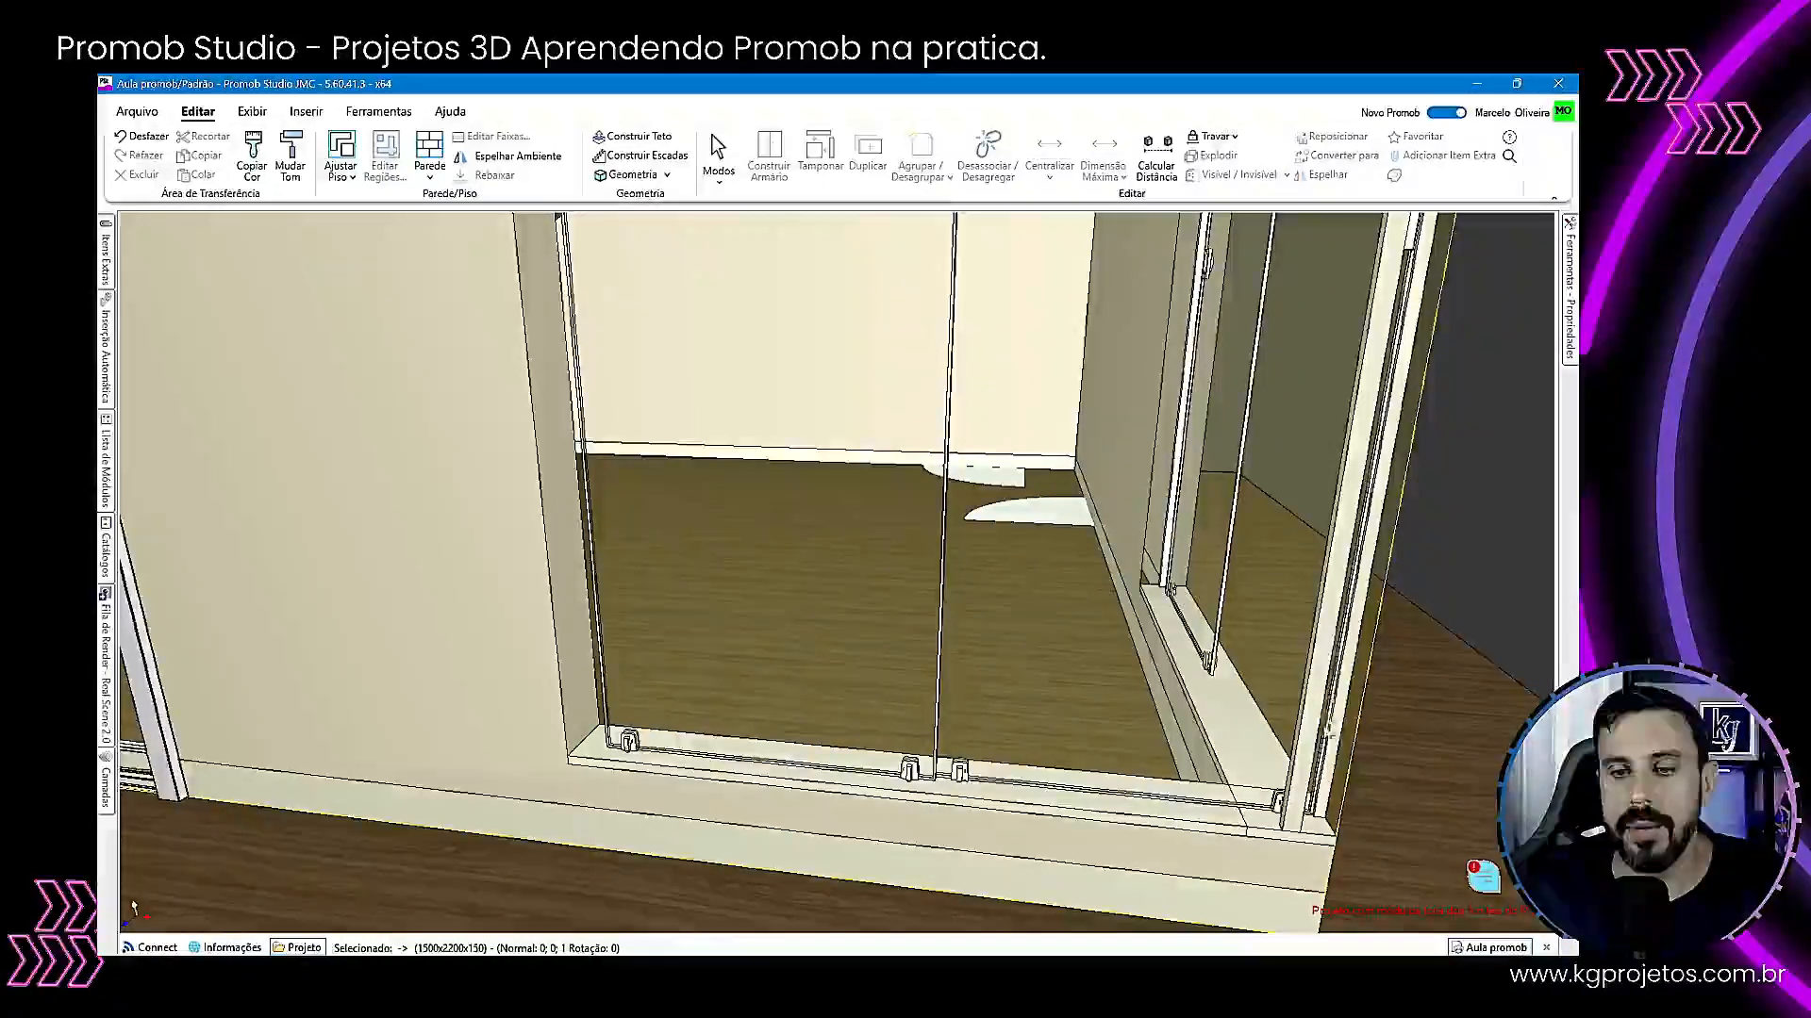
{"action": "scroll", "coordinate": [1361, 431], "scroll_direction": "down", "scroll_amount": 2}
{"action": "middle_click_drag", "start_coordinate": [952, 557], "coordinate": [788, 619]}
{"action": "scroll", "coordinate": [693, 547], "scroll_direction": "down", "scroll_amount": 2}
{"action": "middle_click_drag", "start_coordinate": [666, 543], "coordinate": [685, 647]}
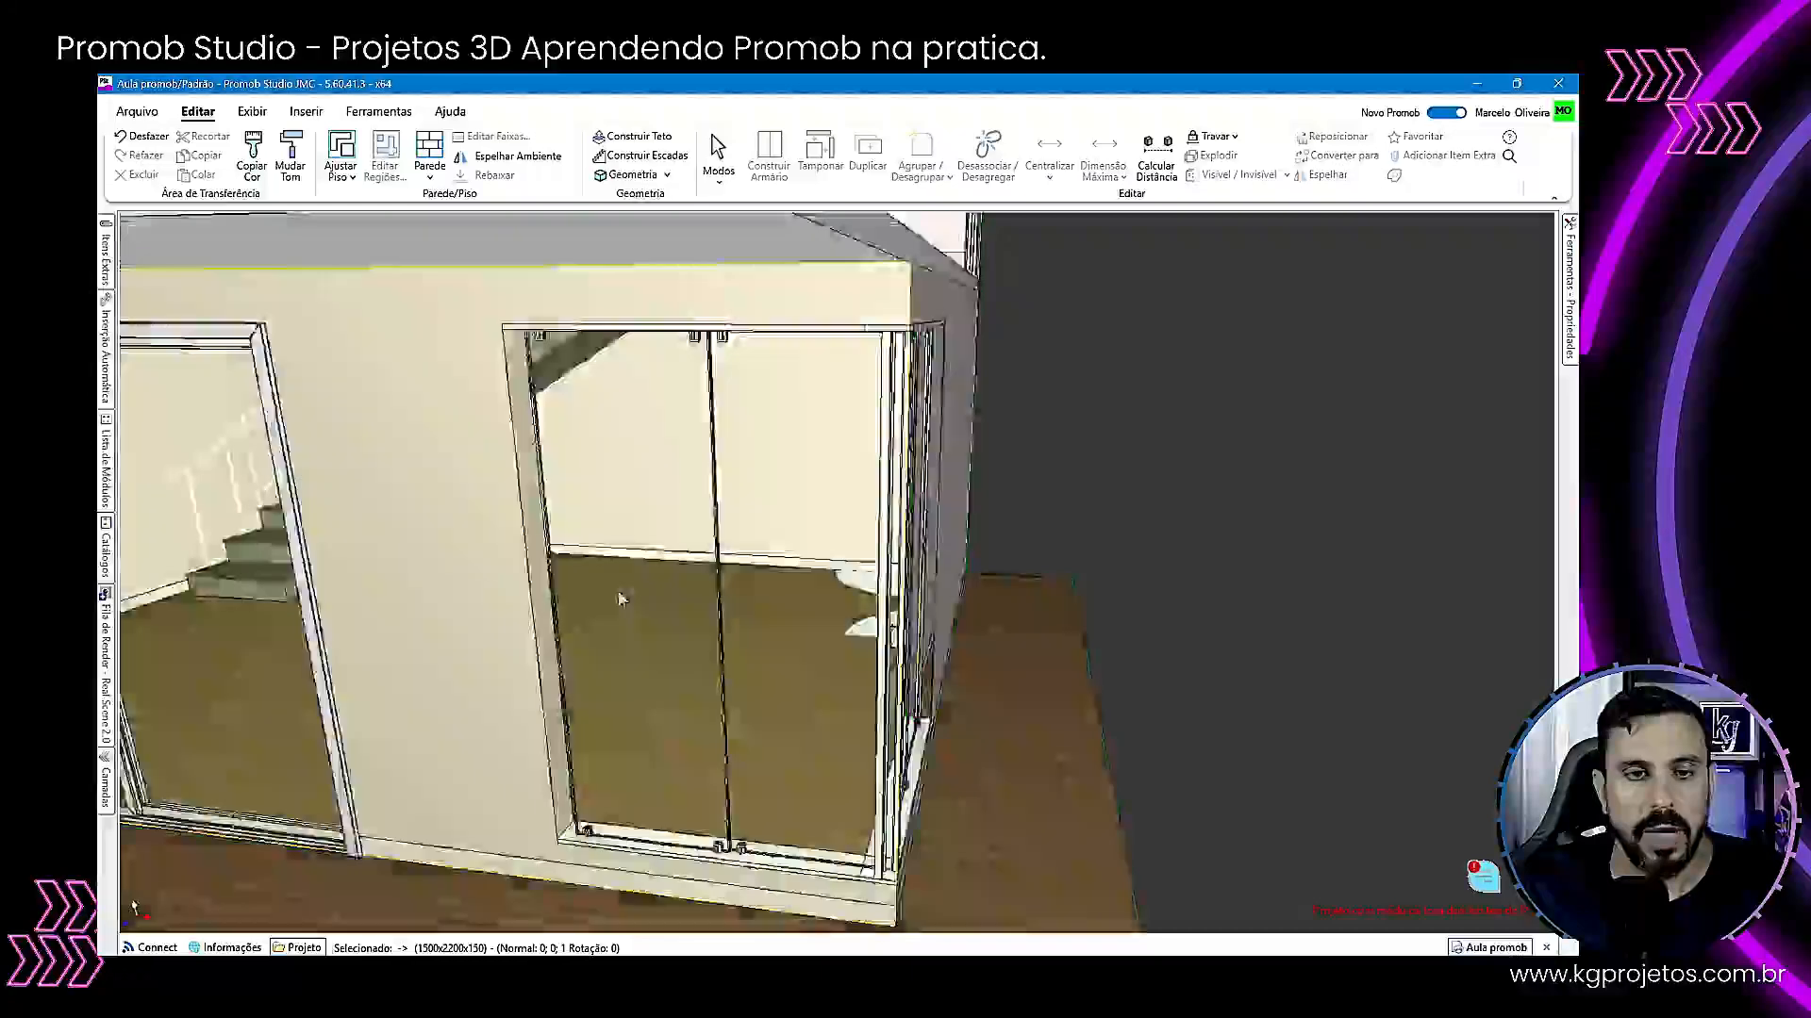
Replace the side wall's sliding window at the same corner with the Janela L 03 (Esquerda) module.
{"action": "left_click", "coordinate": [106, 556]}
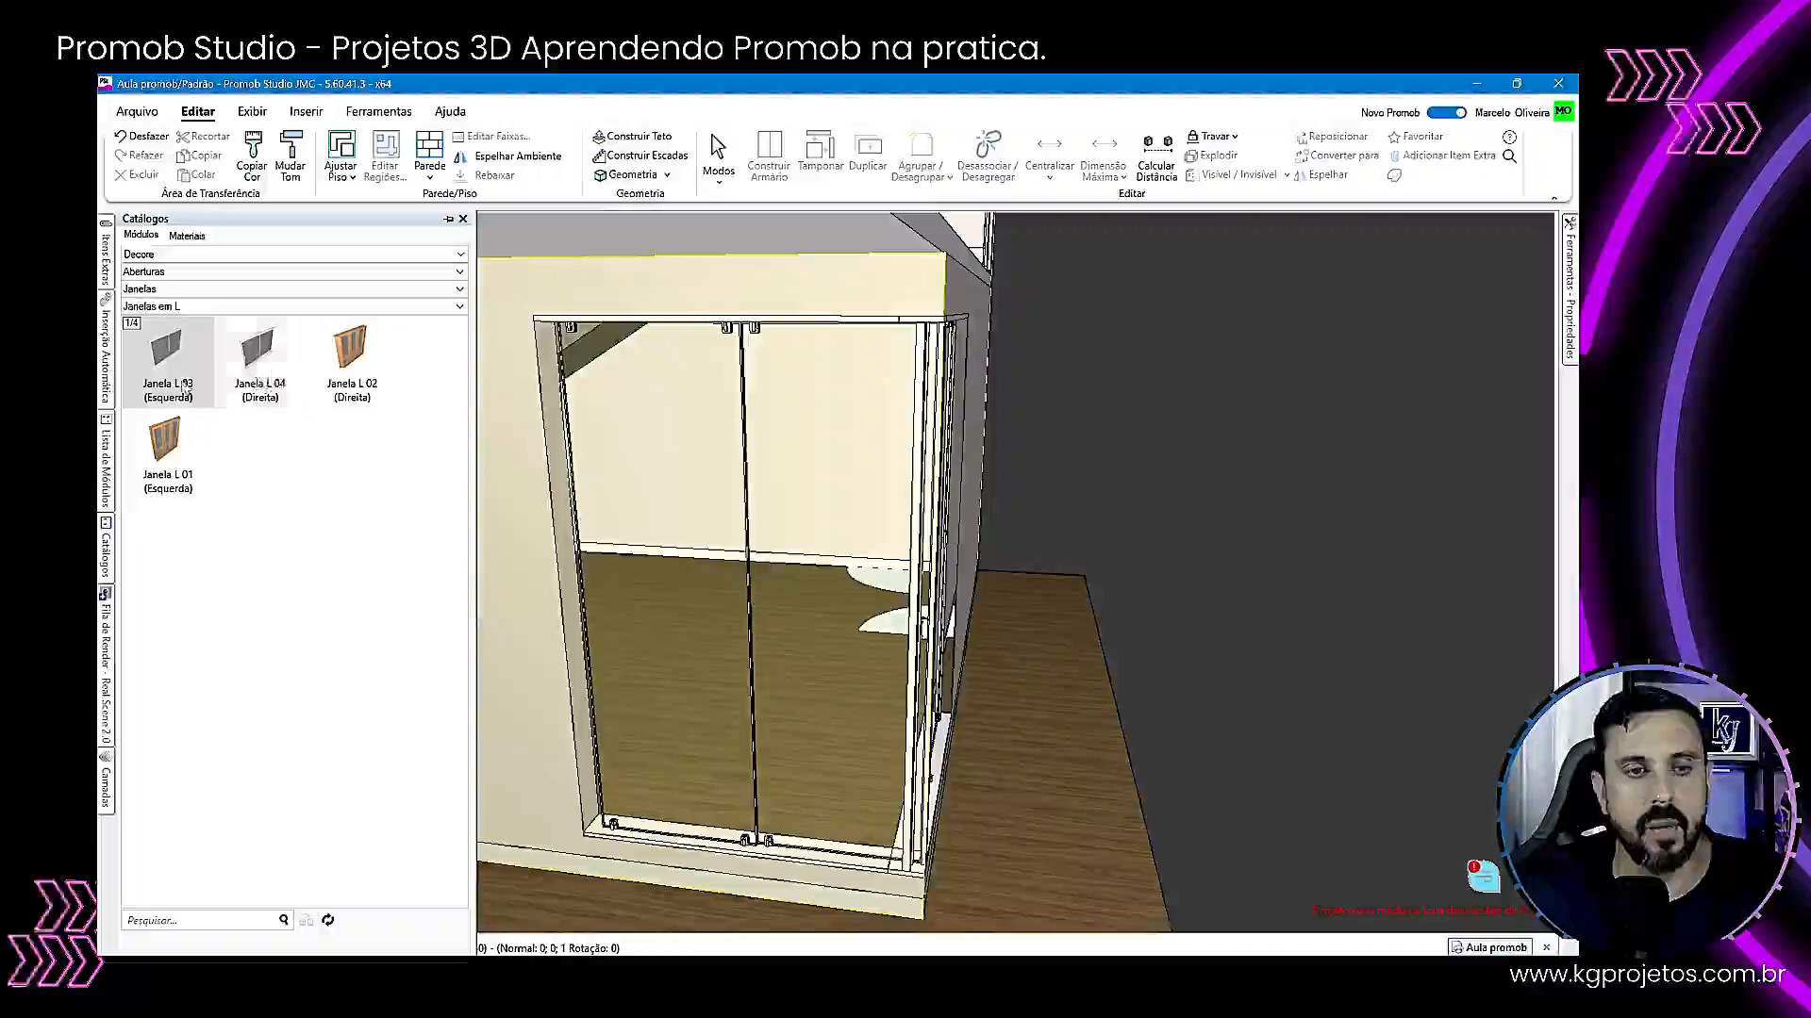
{"action": "left_click", "coordinate": [749, 493]}
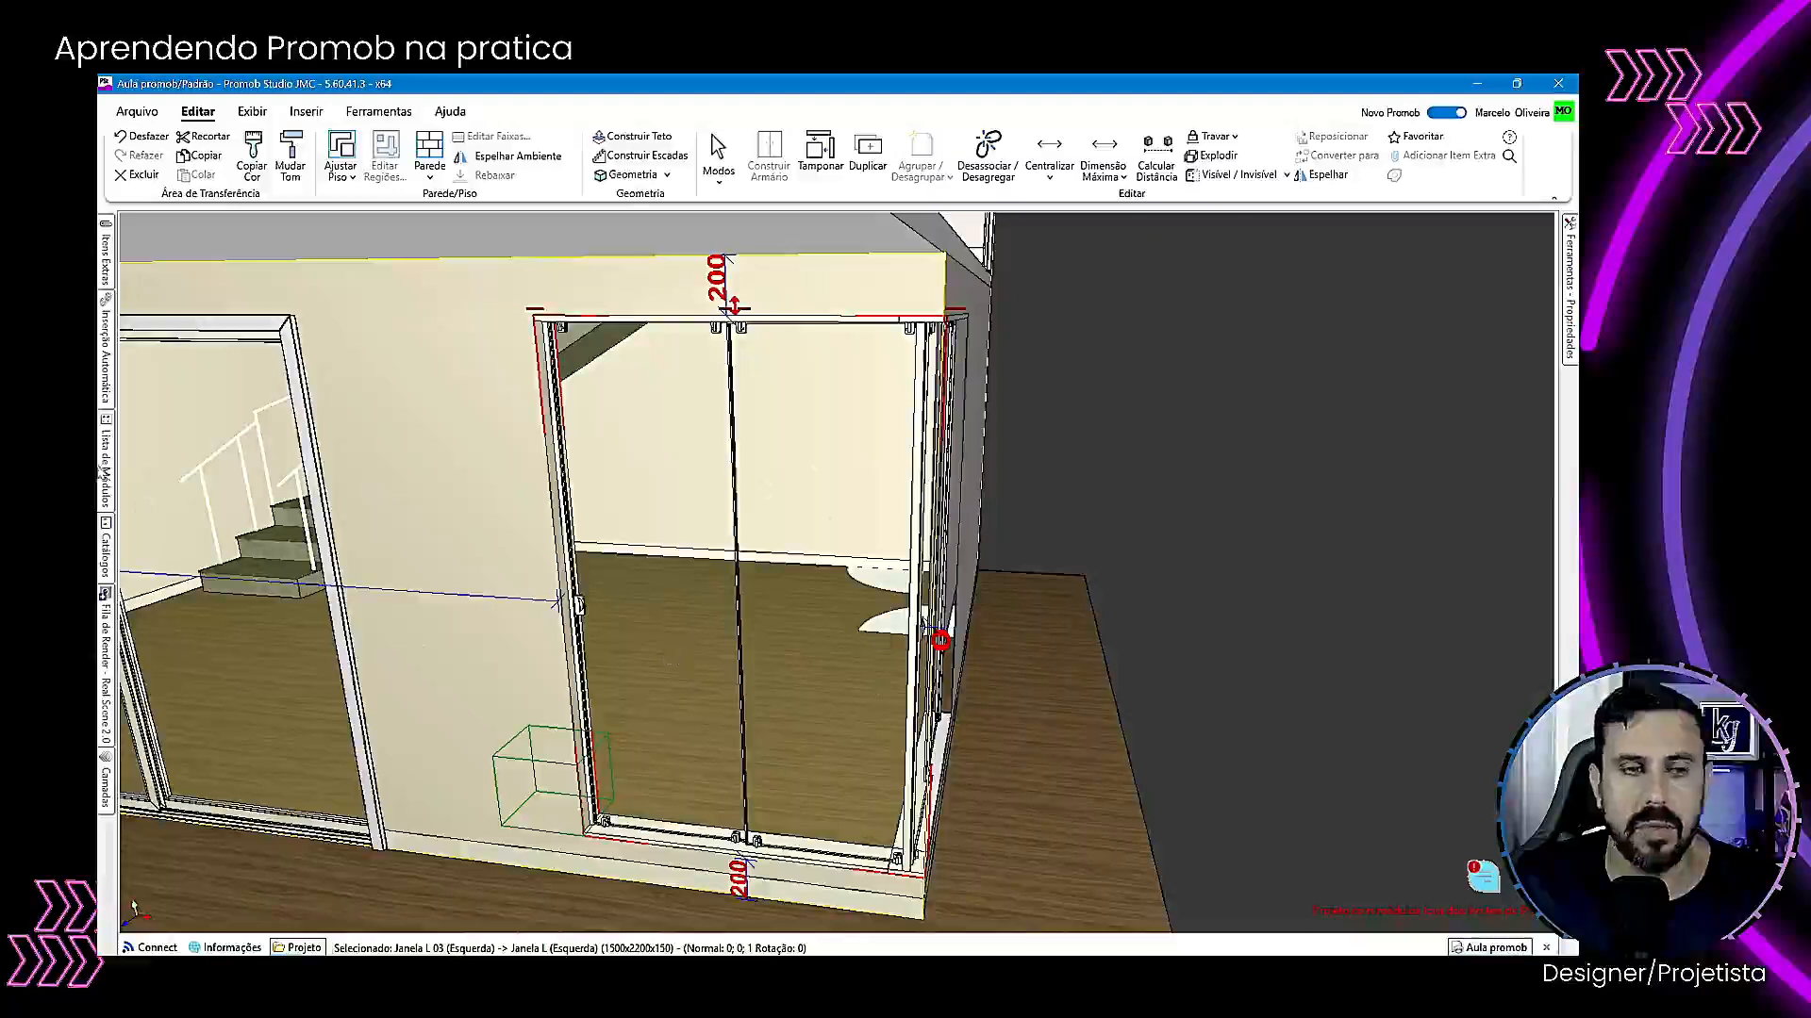
{"action": "left_click", "coordinate": [105, 549]}
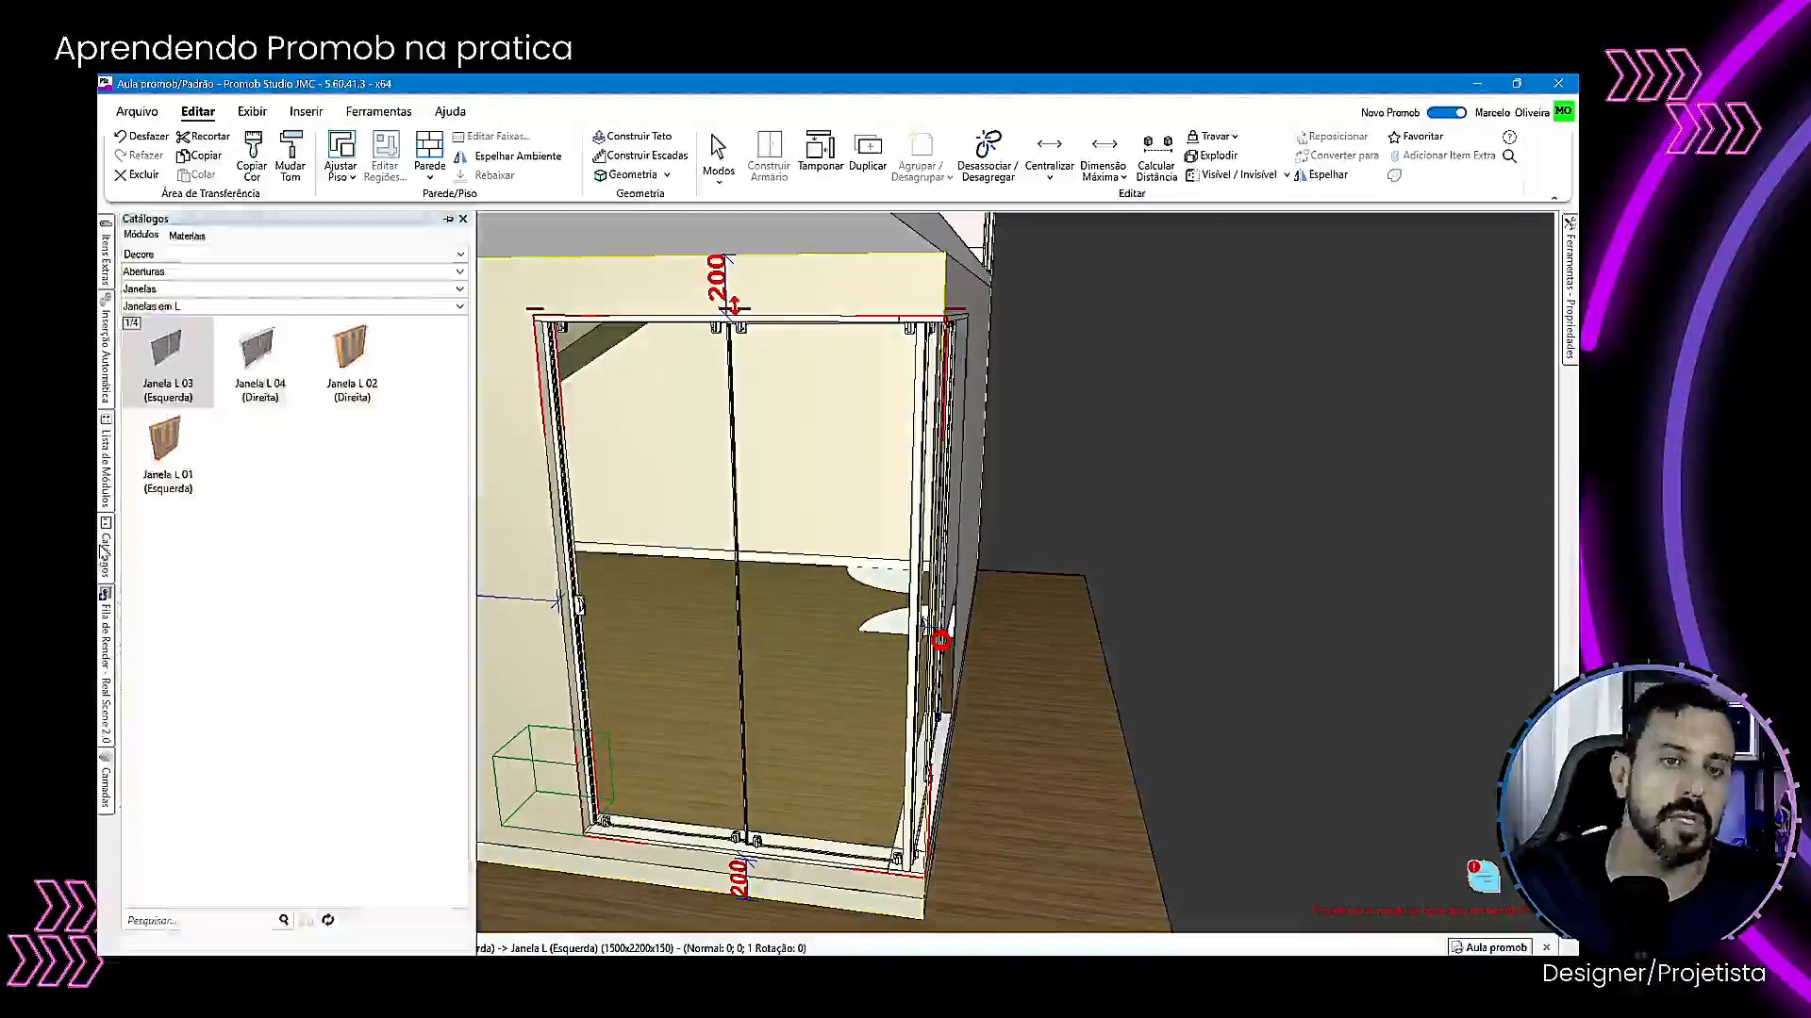
{"action": "mouse_move", "coordinate": [880, 512]}
{"action": "middle_mouse_down"}
{"action": "mouse_move", "coordinate": [603, 552]}
{"action": "mouse_move", "coordinate": [713, 543]}
{"action": "middle_mouse_up"}
{"action": "left_click", "coordinate": [896, 458]}
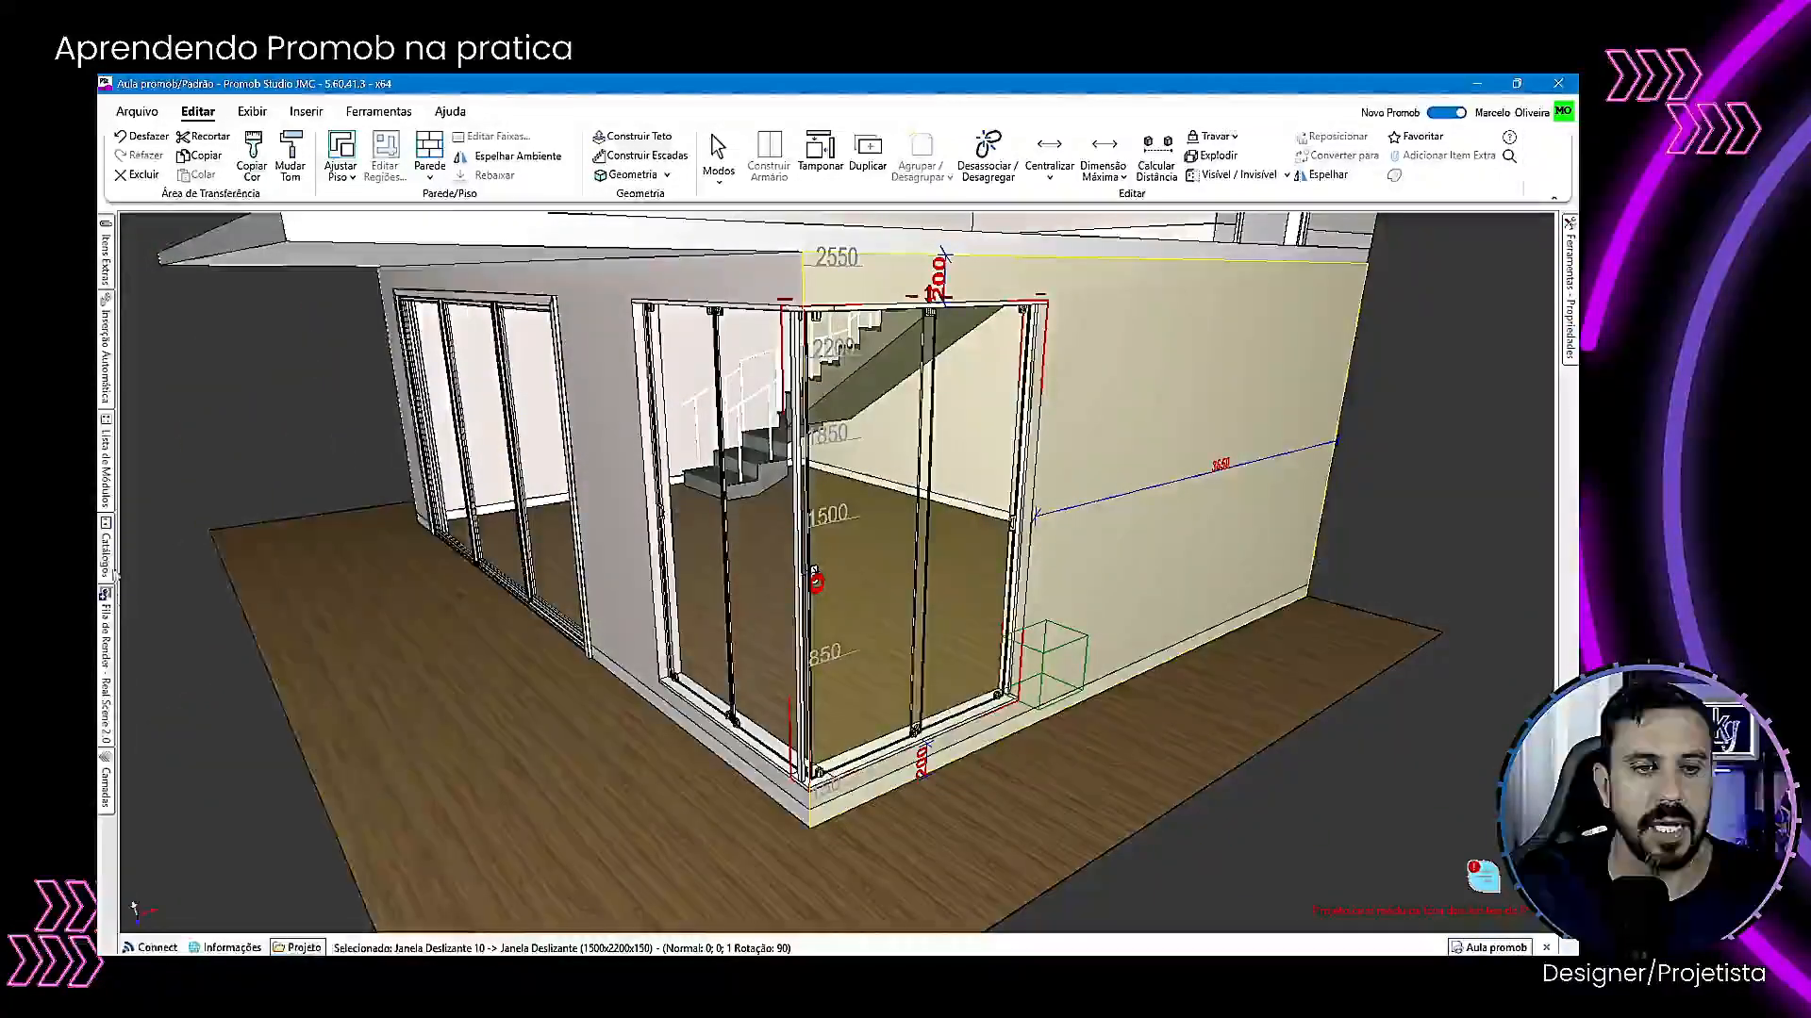
{"action": "mouse_move", "coordinate": [105, 552]}
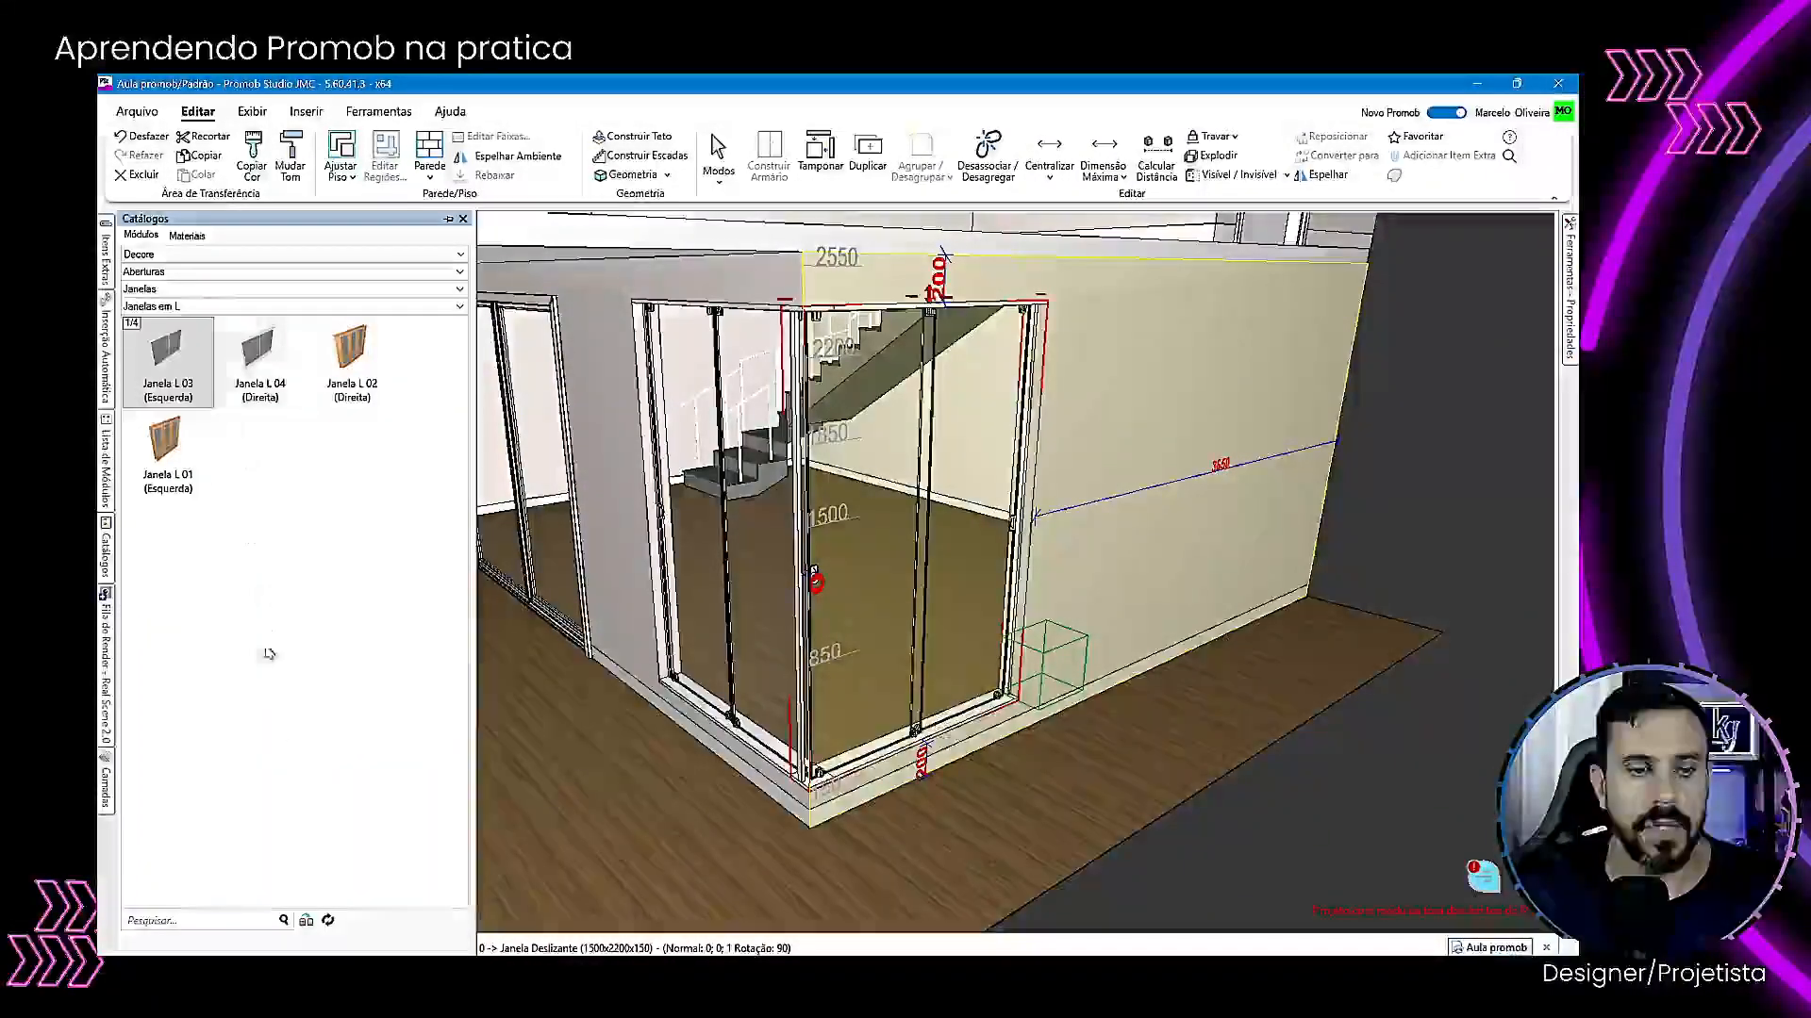
{"action": "key", "text": "ctrl+z"}
{"action": "key", "text": "ctrl+z"}
{"action": "key", "text": "ctrl+z"}
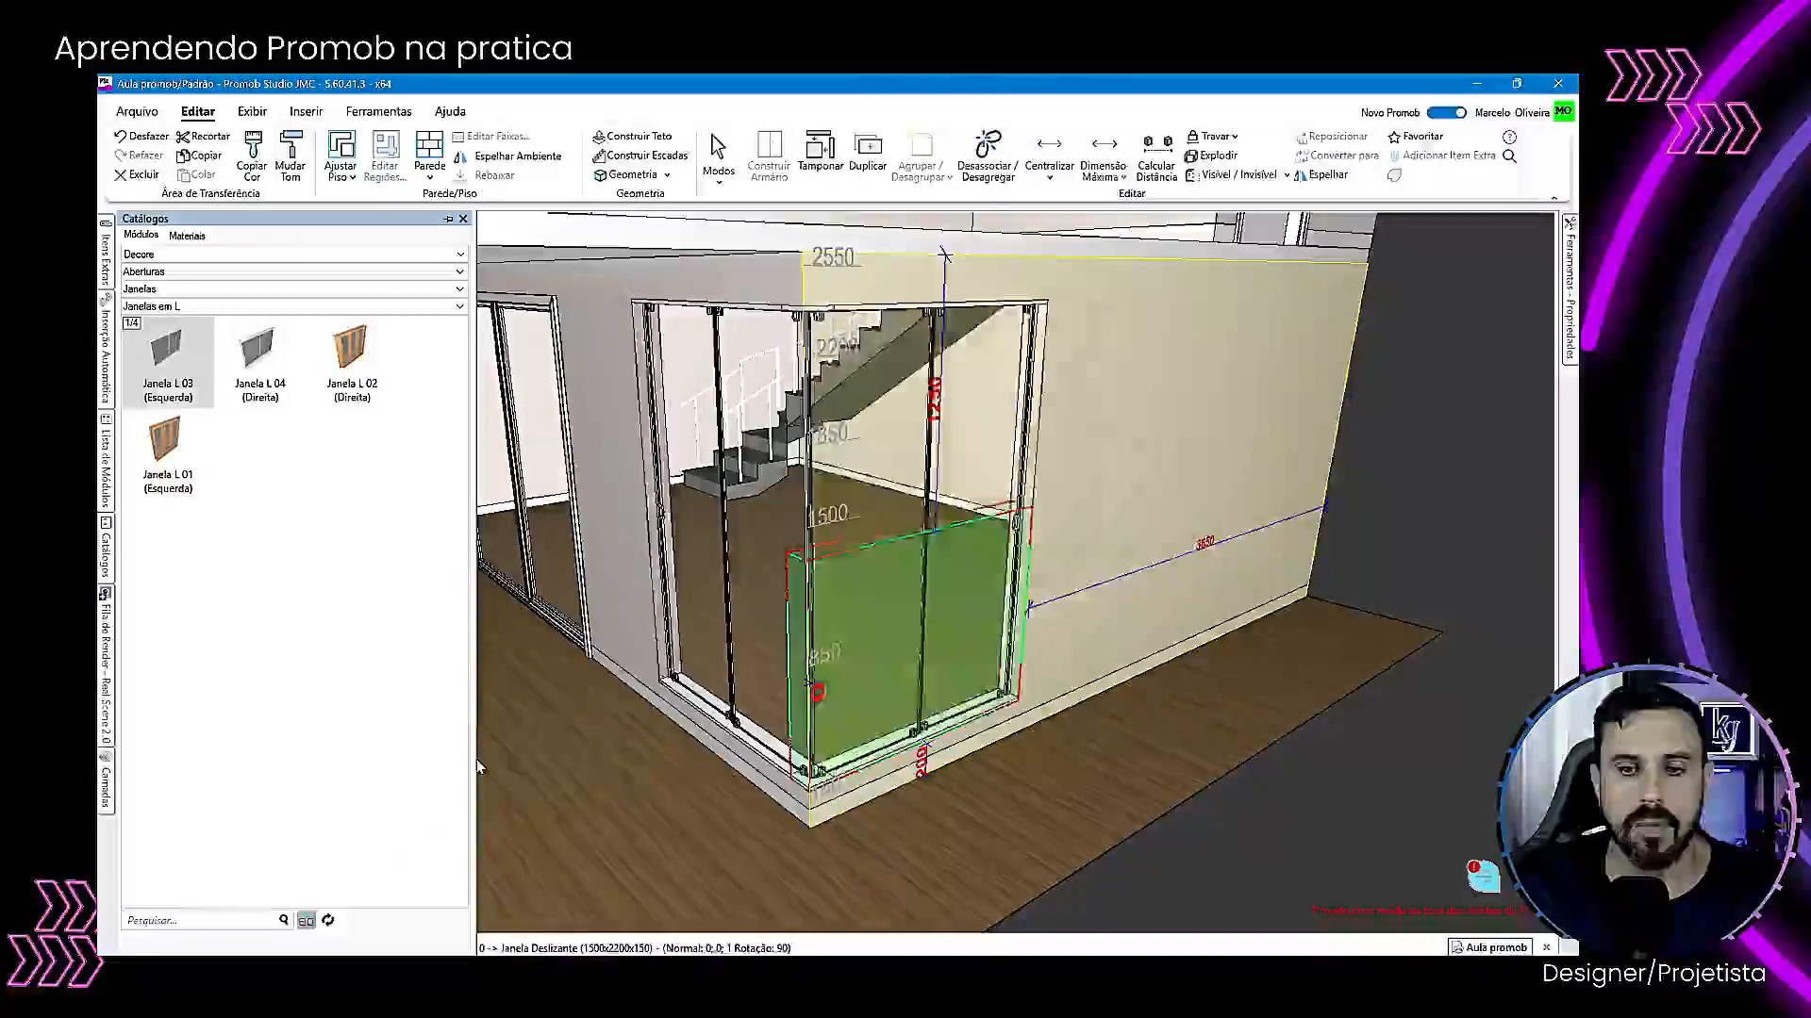
Examine the corner joint, frames and lower tracks of the two L-shaped windows from several angles.
{"action": "middle_click_drag", "start_coordinate": [651, 731], "coordinate": [931, 684]}
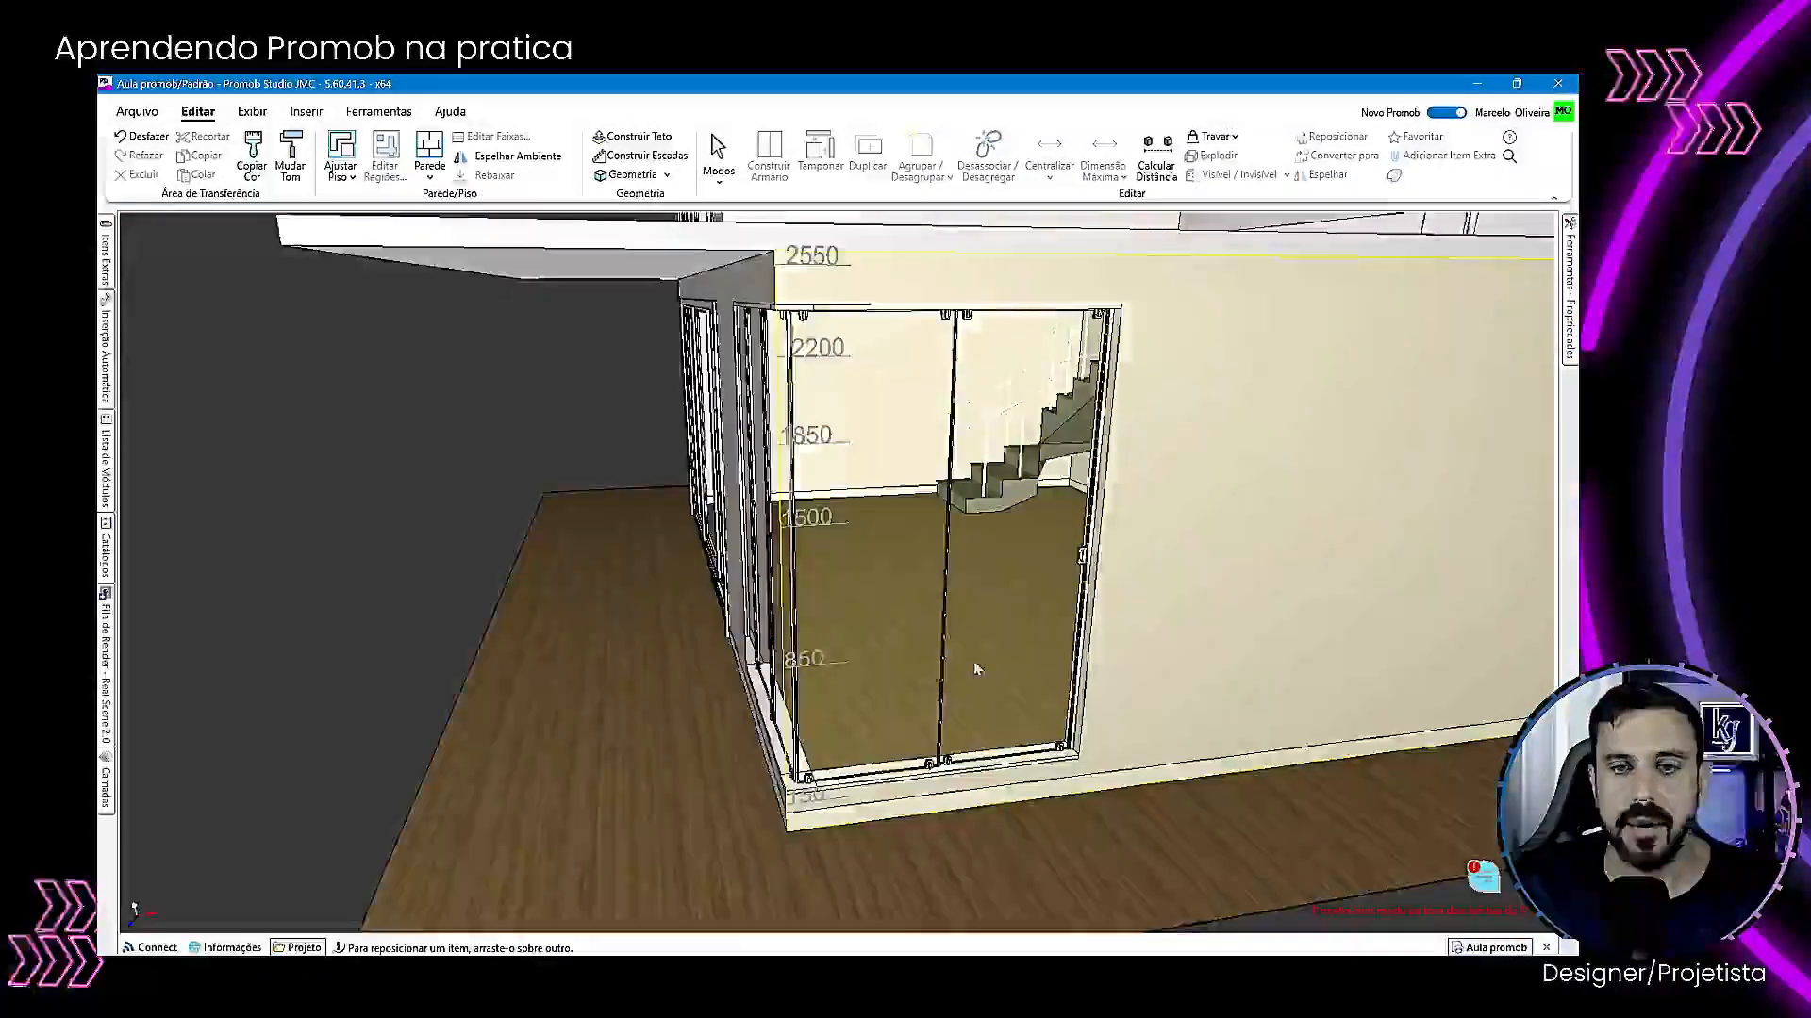
{"action": "scroll", "coordinate": [932, 685], "scroll_direction": "up", "scroll_amount": 5}
{"action": "scroll", "coordinate": [887, 688], "scroll_direction": "down", "scroll_amount": 5}
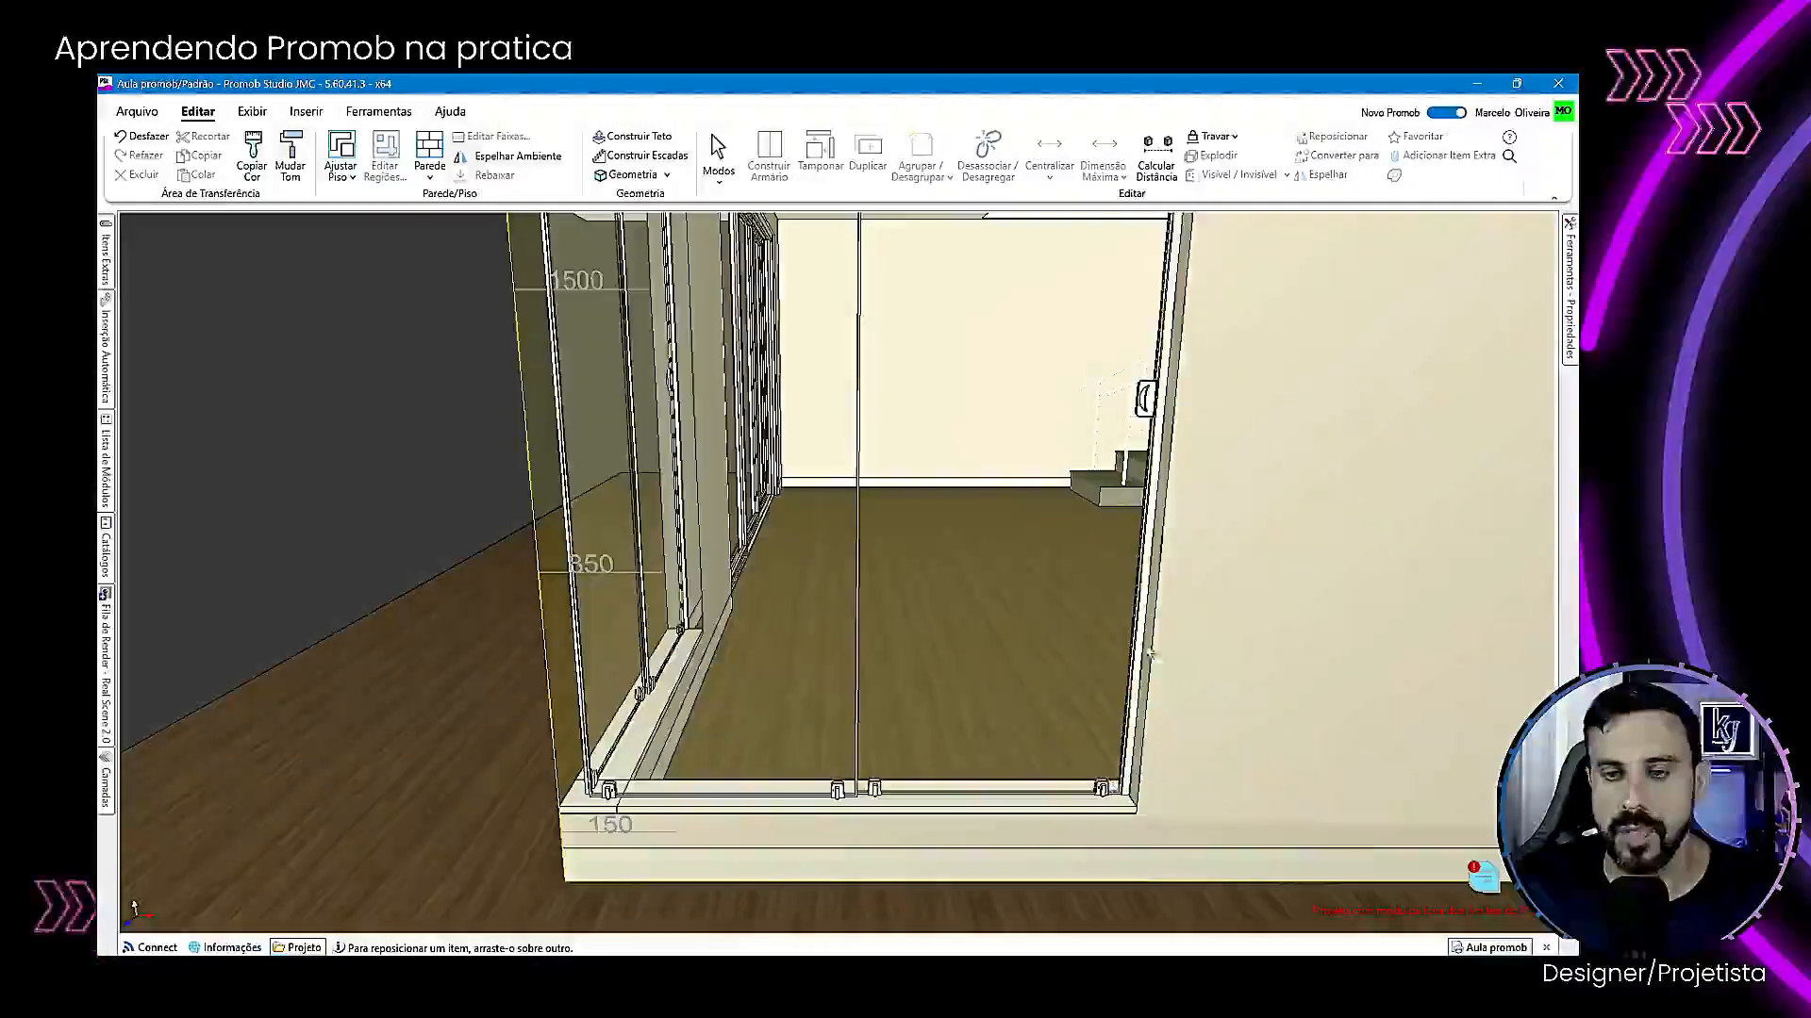
{"action": "middle_click_drag", "start_coordinate": [935, 805], "coordinate": [576, 736]}
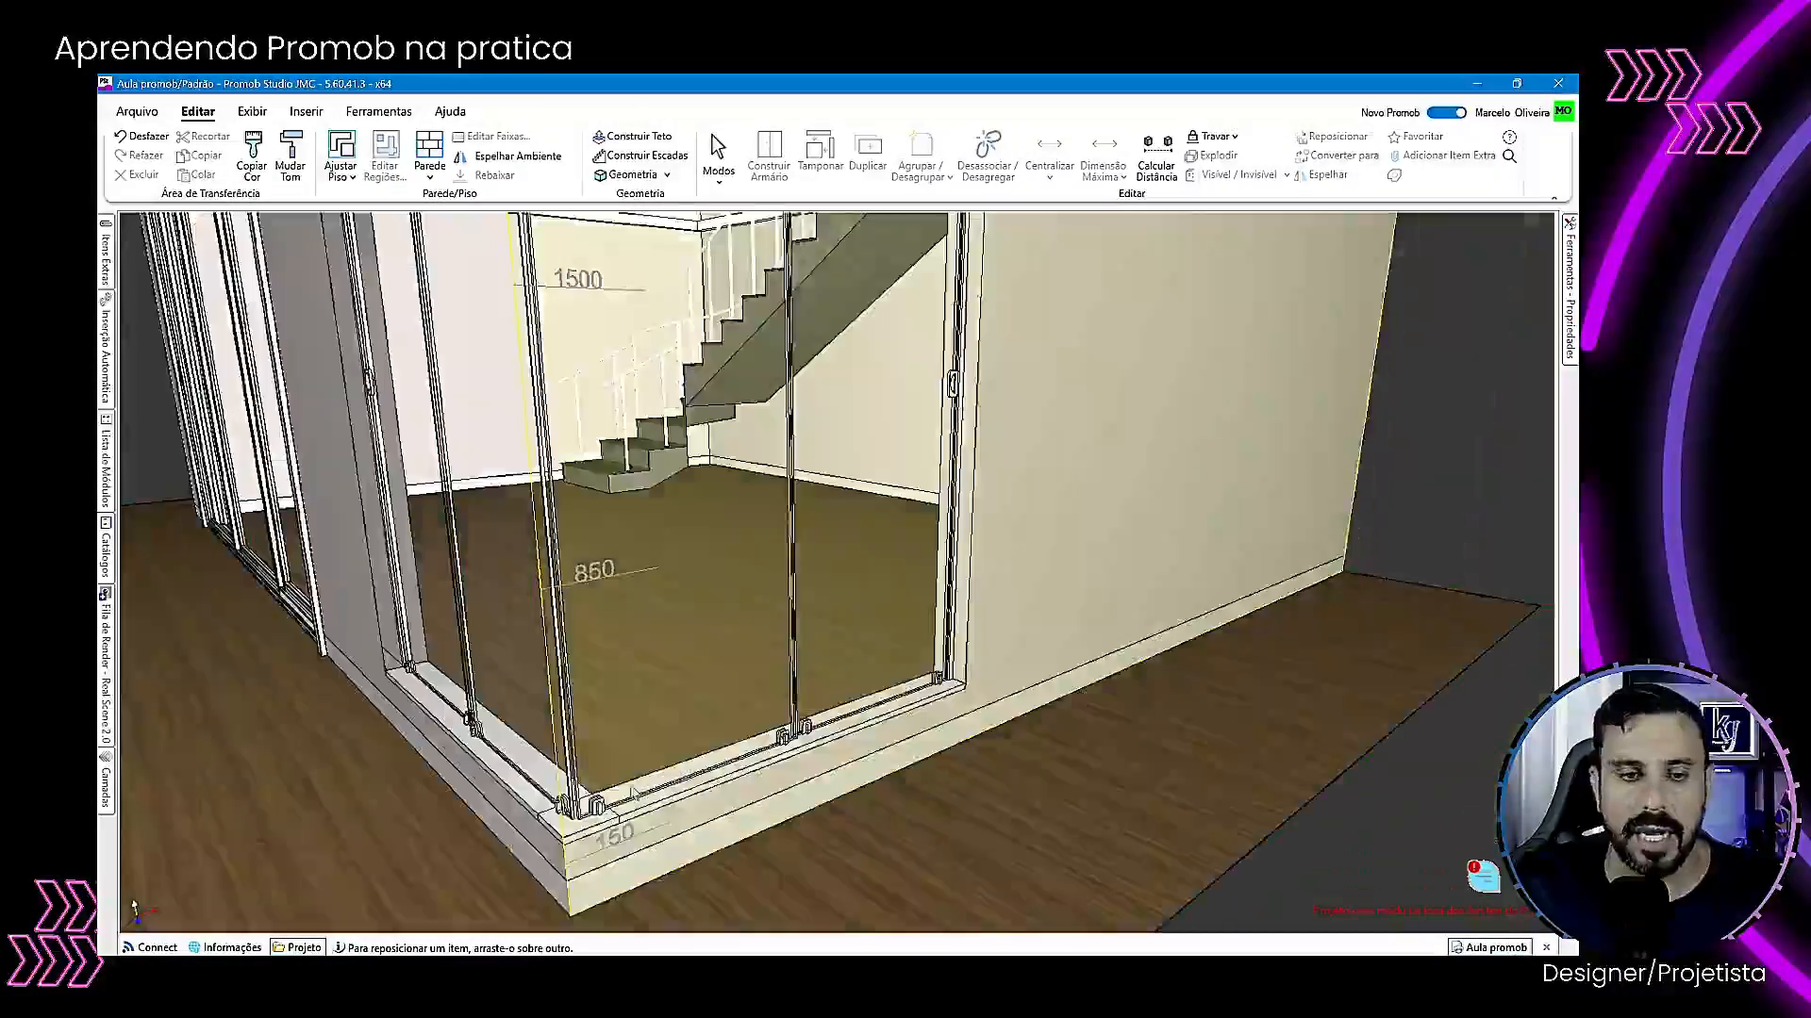
{"action": "middle_click_drag", "start_coordinate": [698, 736], "coordinate": [779, 681]}
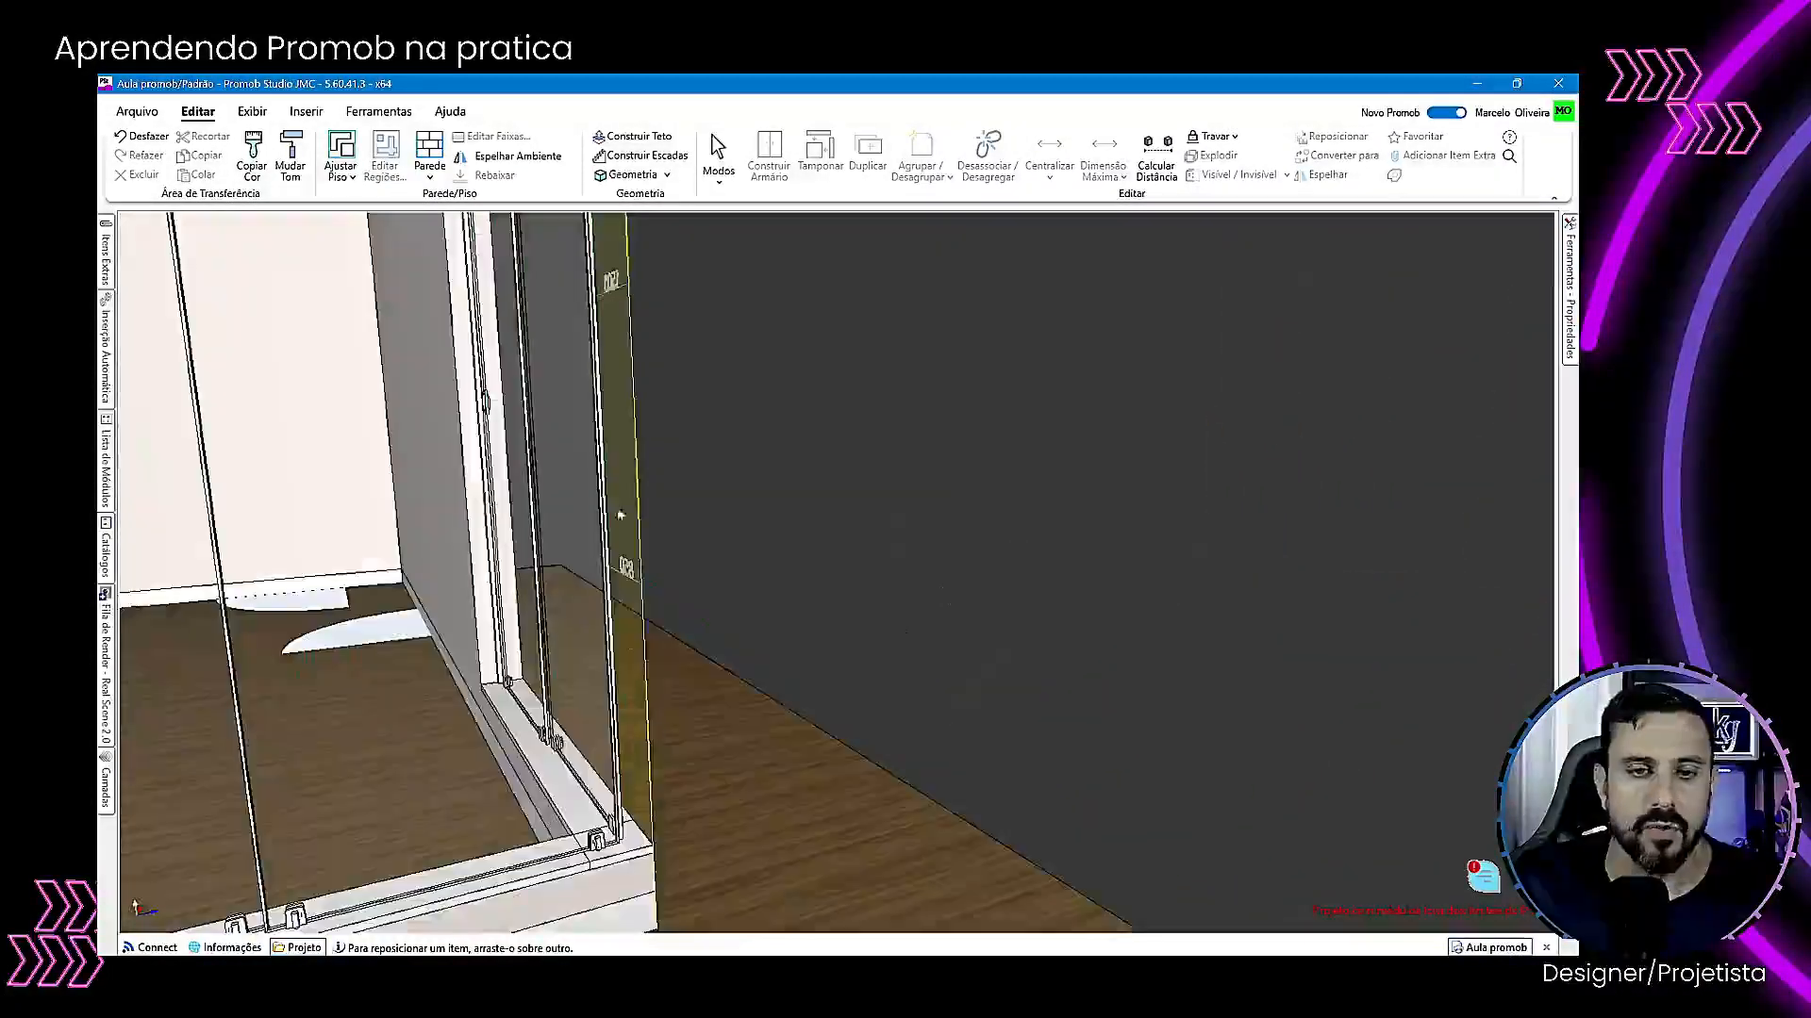
{"action": "middle_click_drag", "start_coordinate": [591, 666], "coordinate": [214, 646]}
{"action": "middle_click_drag", "start_coordinate": [707, 492], "coordinate": [716, 681]}
{"action": "scroll", "coordinate": [714, 679], "scroll_direction": "down", "scroll_amount": 2}
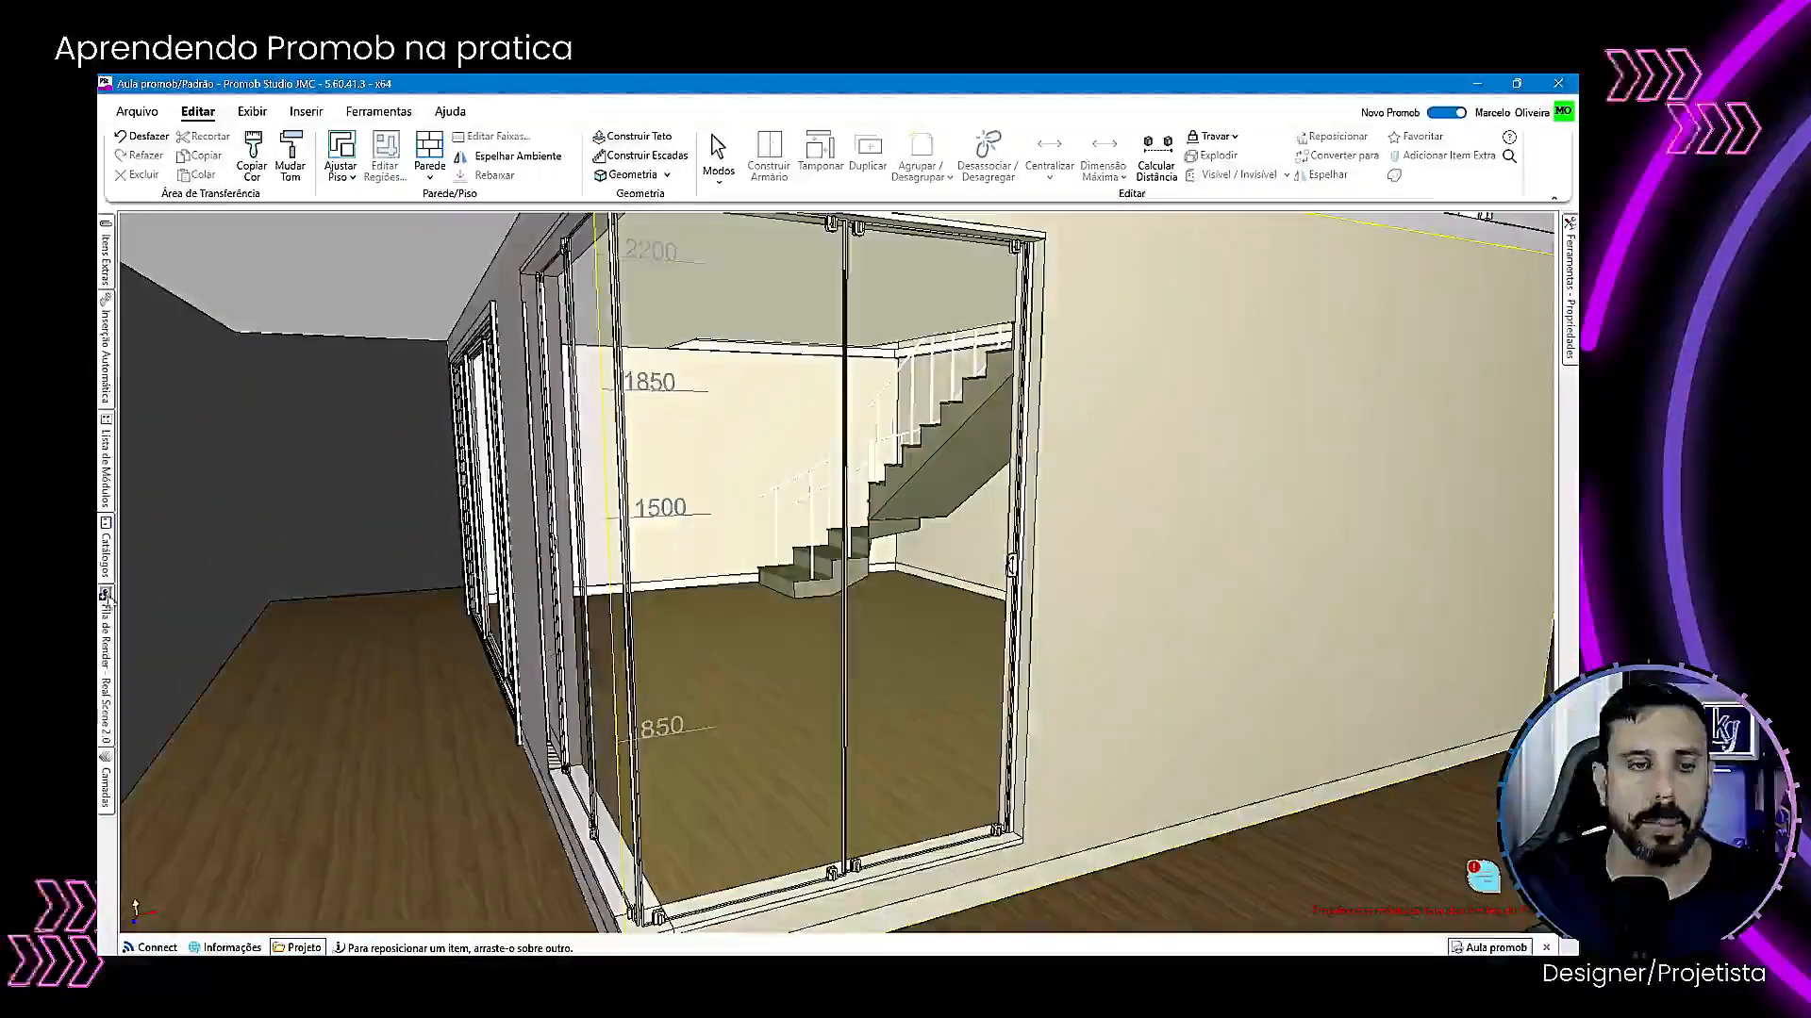
Set the display of the Decore Promob-Aberturas layer to Texturas.
{"action": "mouse_move", "coordinate": [107, 352]}
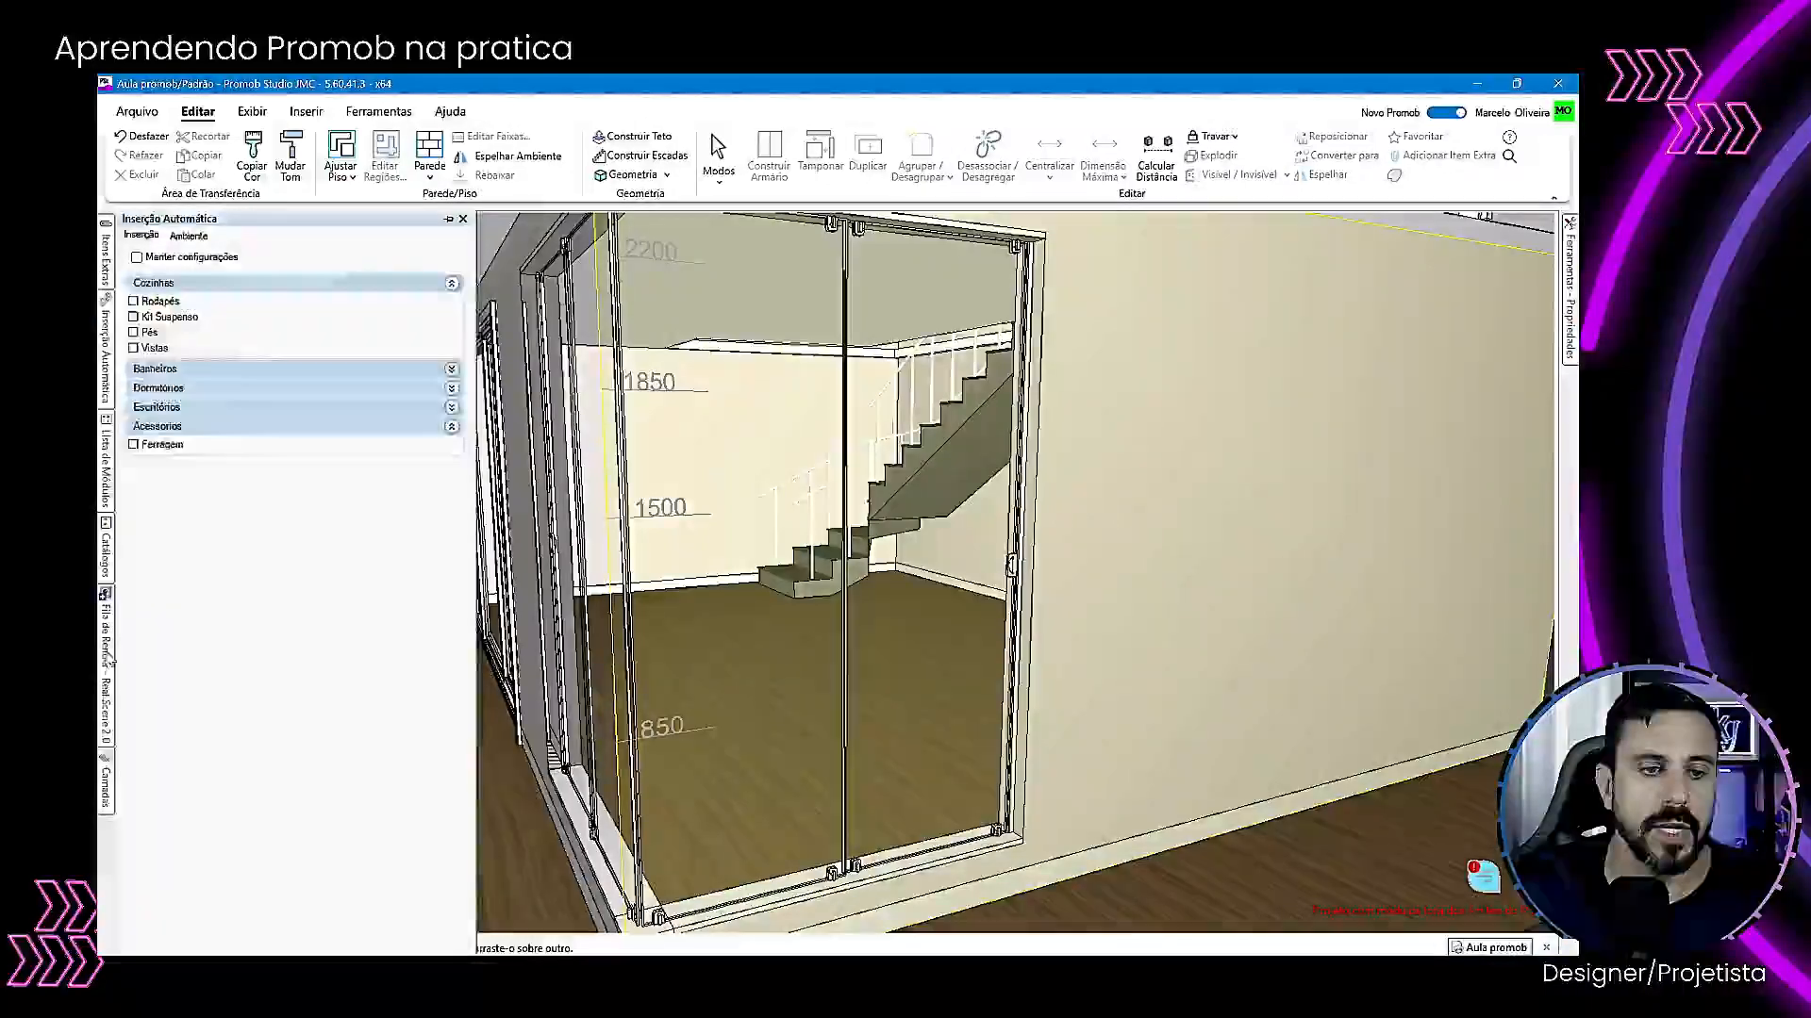
{"action": "mouse_move", "coordinate": [107, 792]}
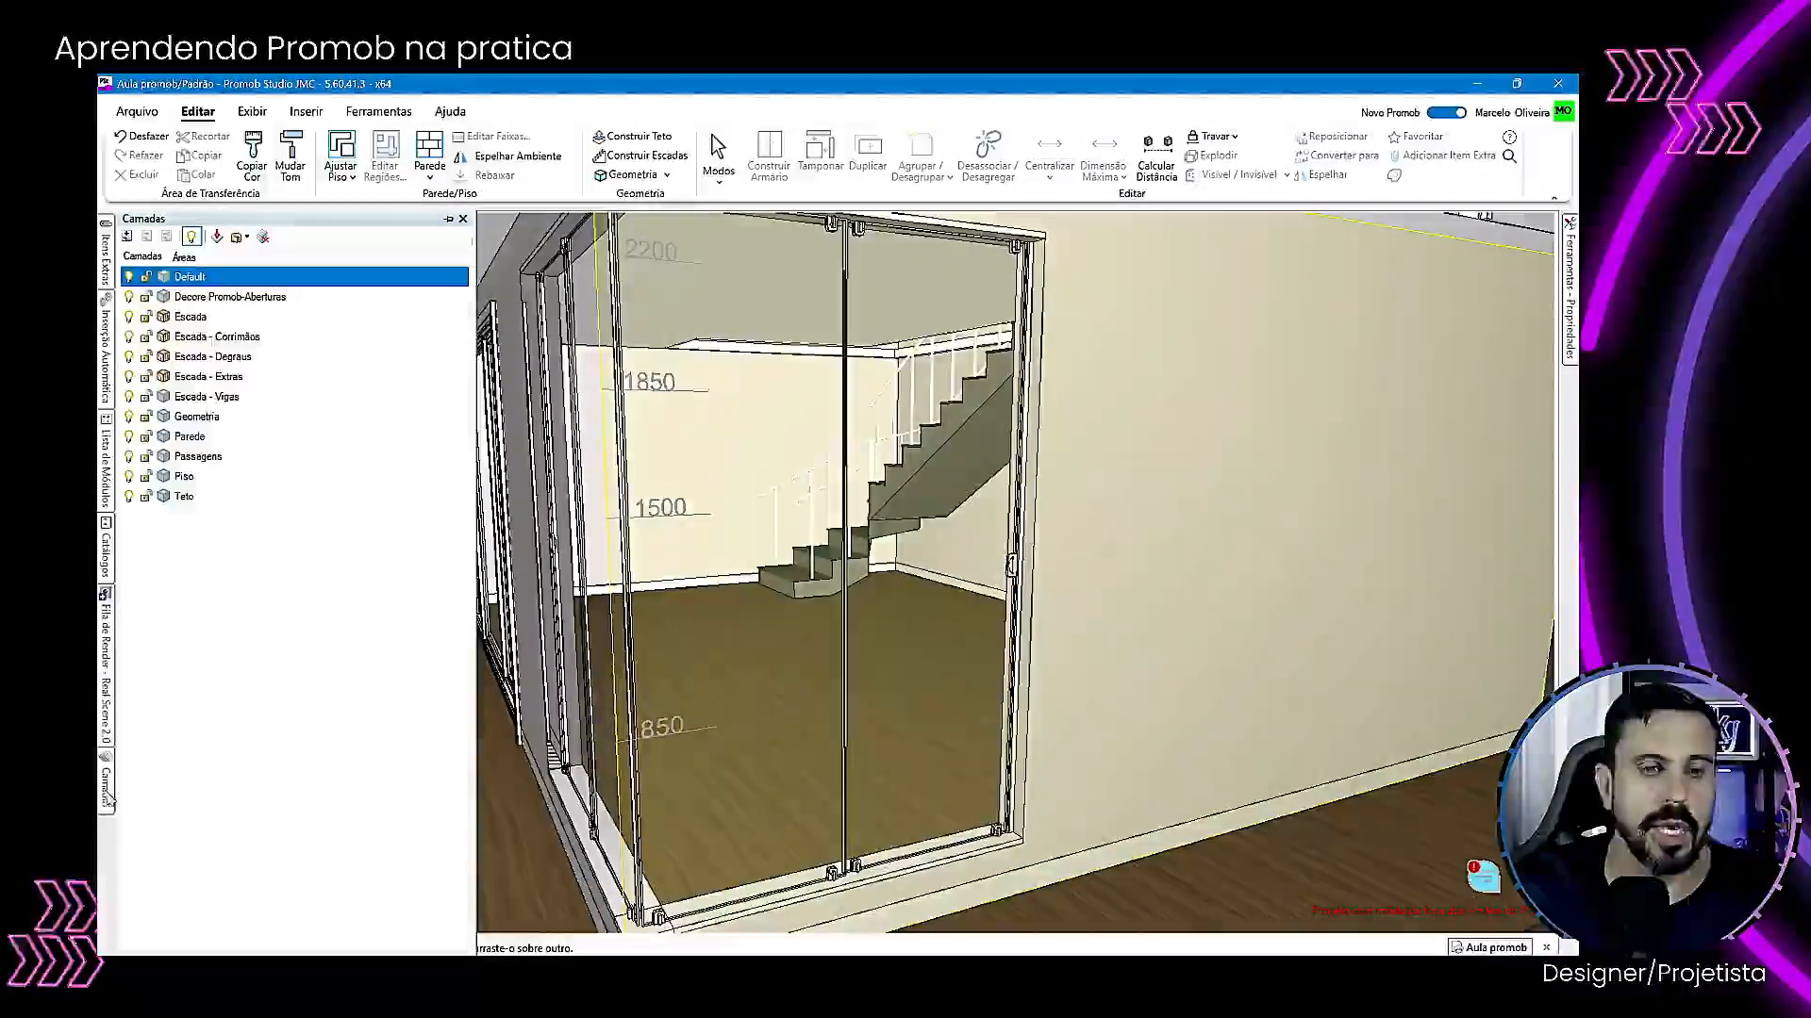
{"action": "left_click", "coordinate": [163, 299]}
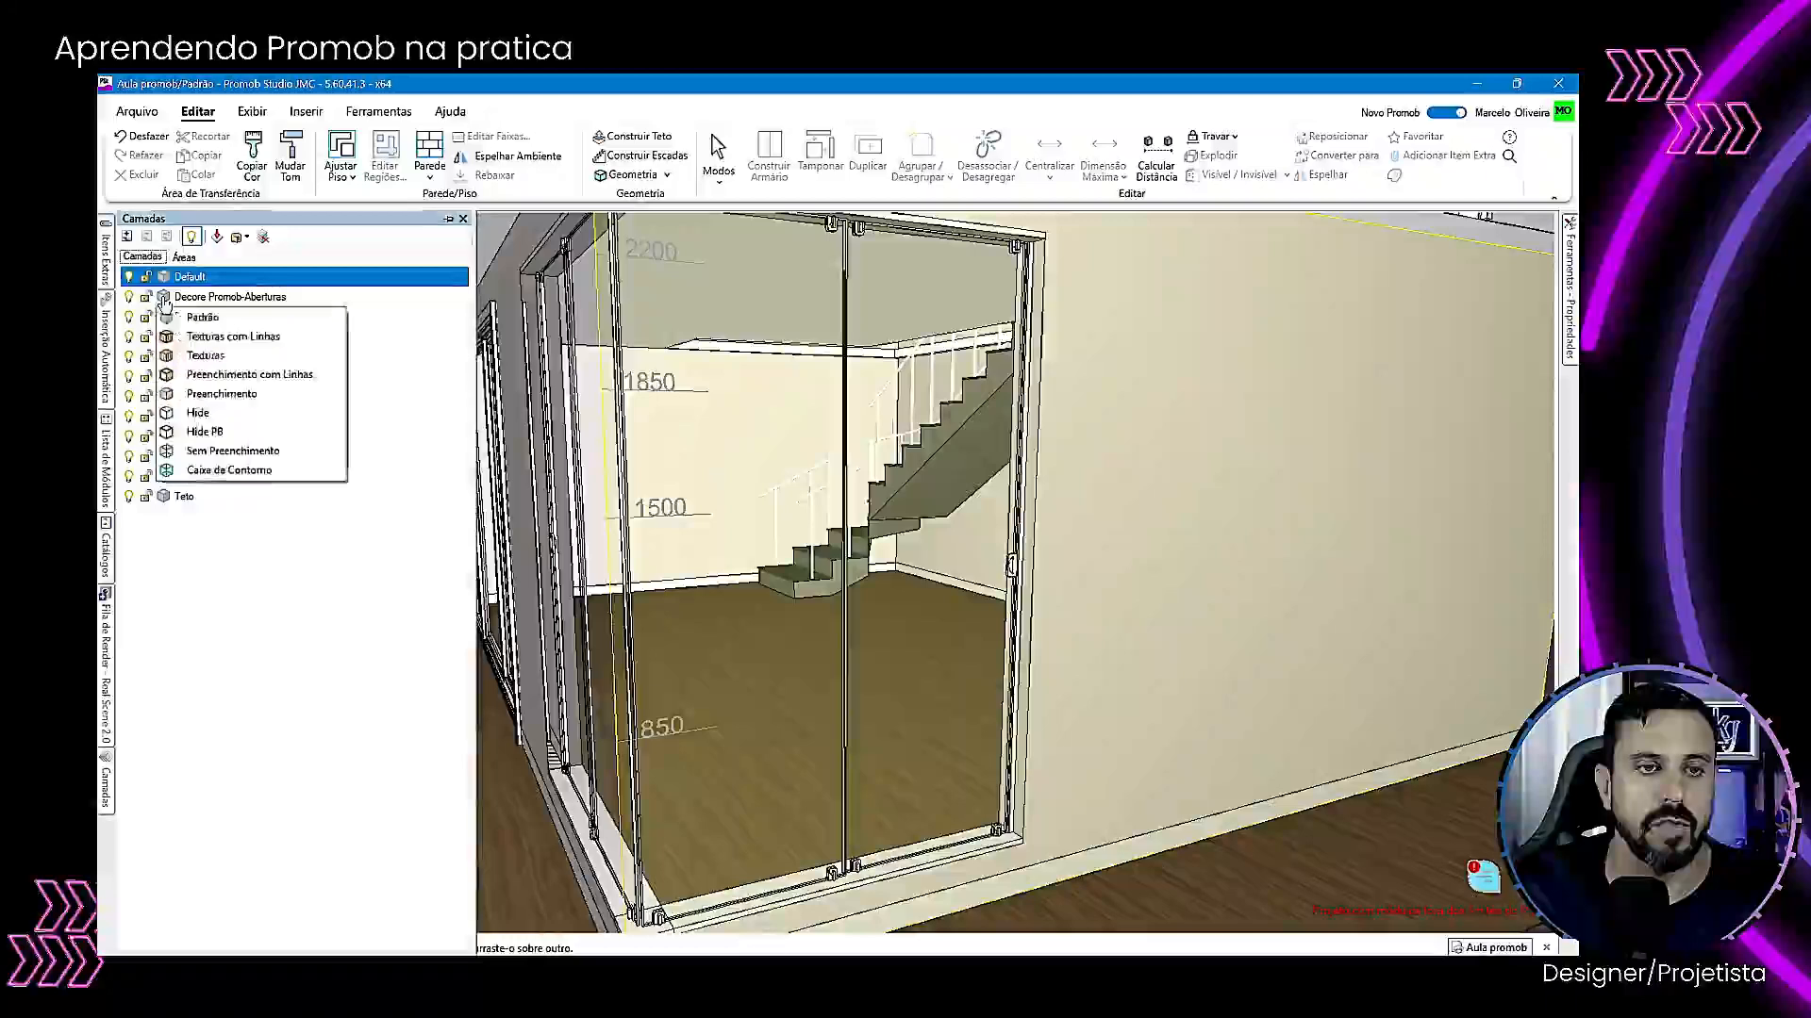
{"action": "left_click", "coordinate": [208, 356]}
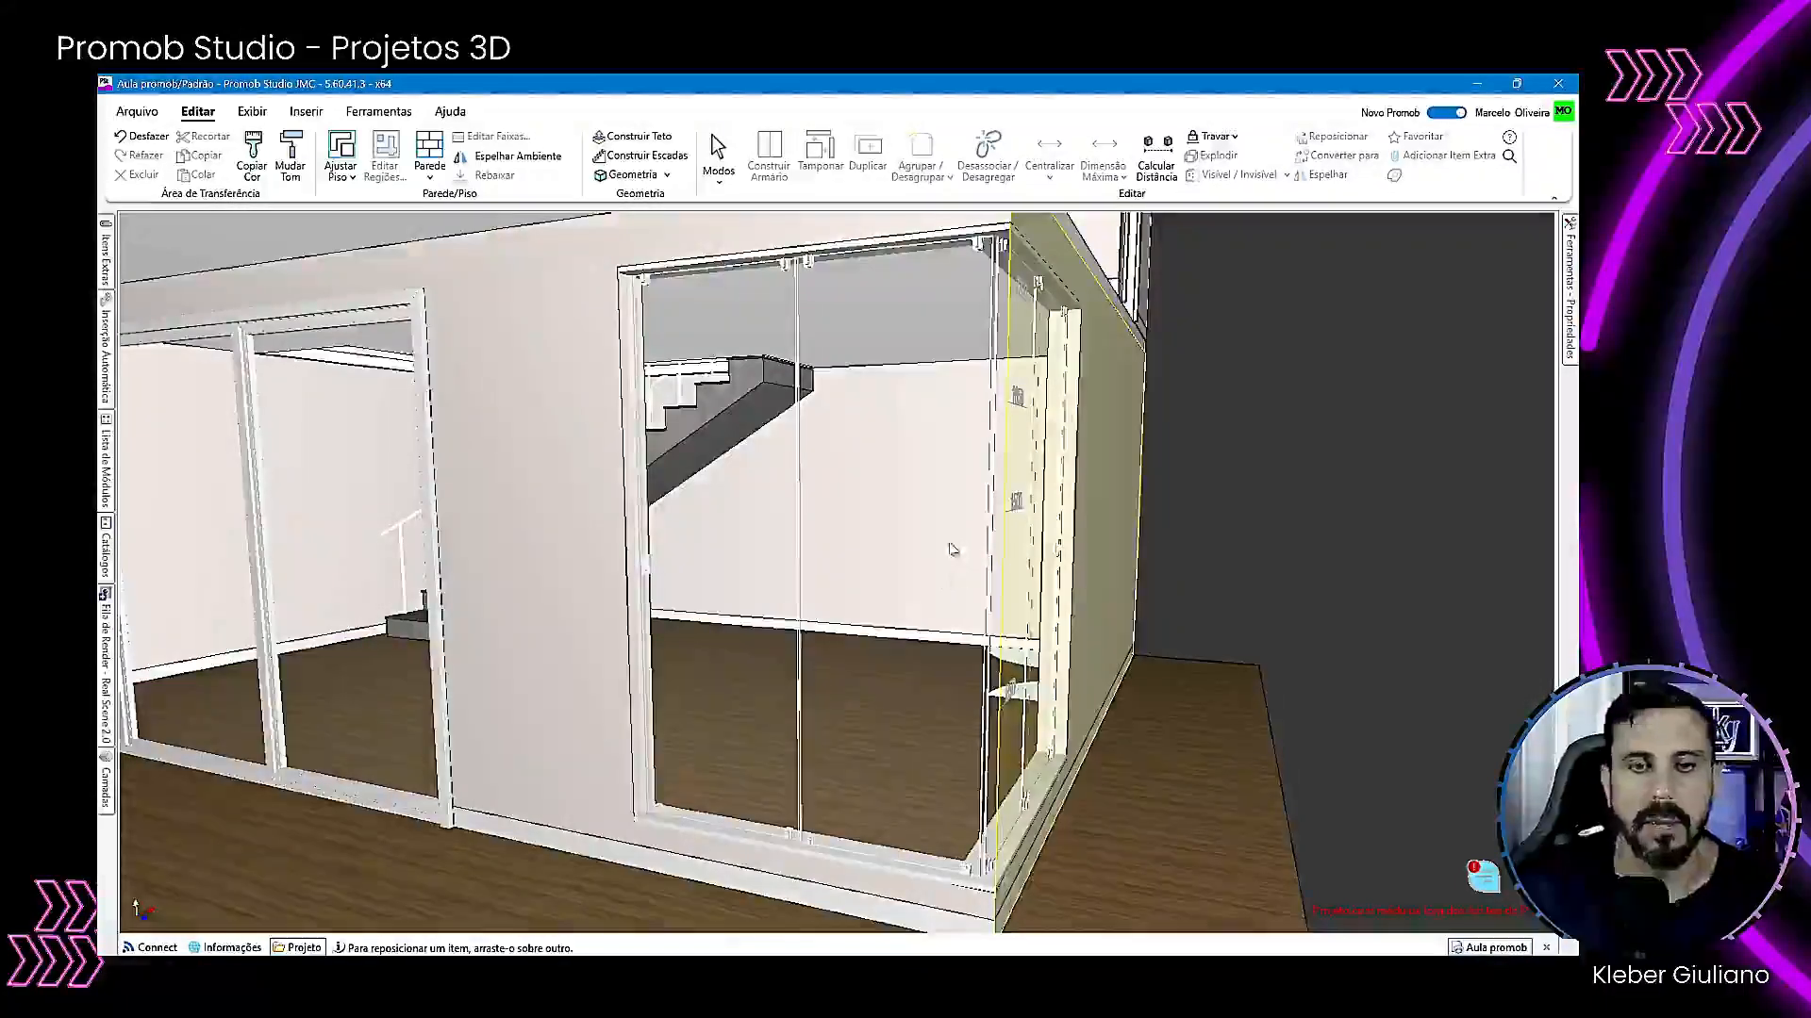
Select the side wall's corner window from inside the room and open its Aberturas settings.
{"action": "middle_click_drag", "start_coordinate": [951, 546], "coordinate": [808, 639]}
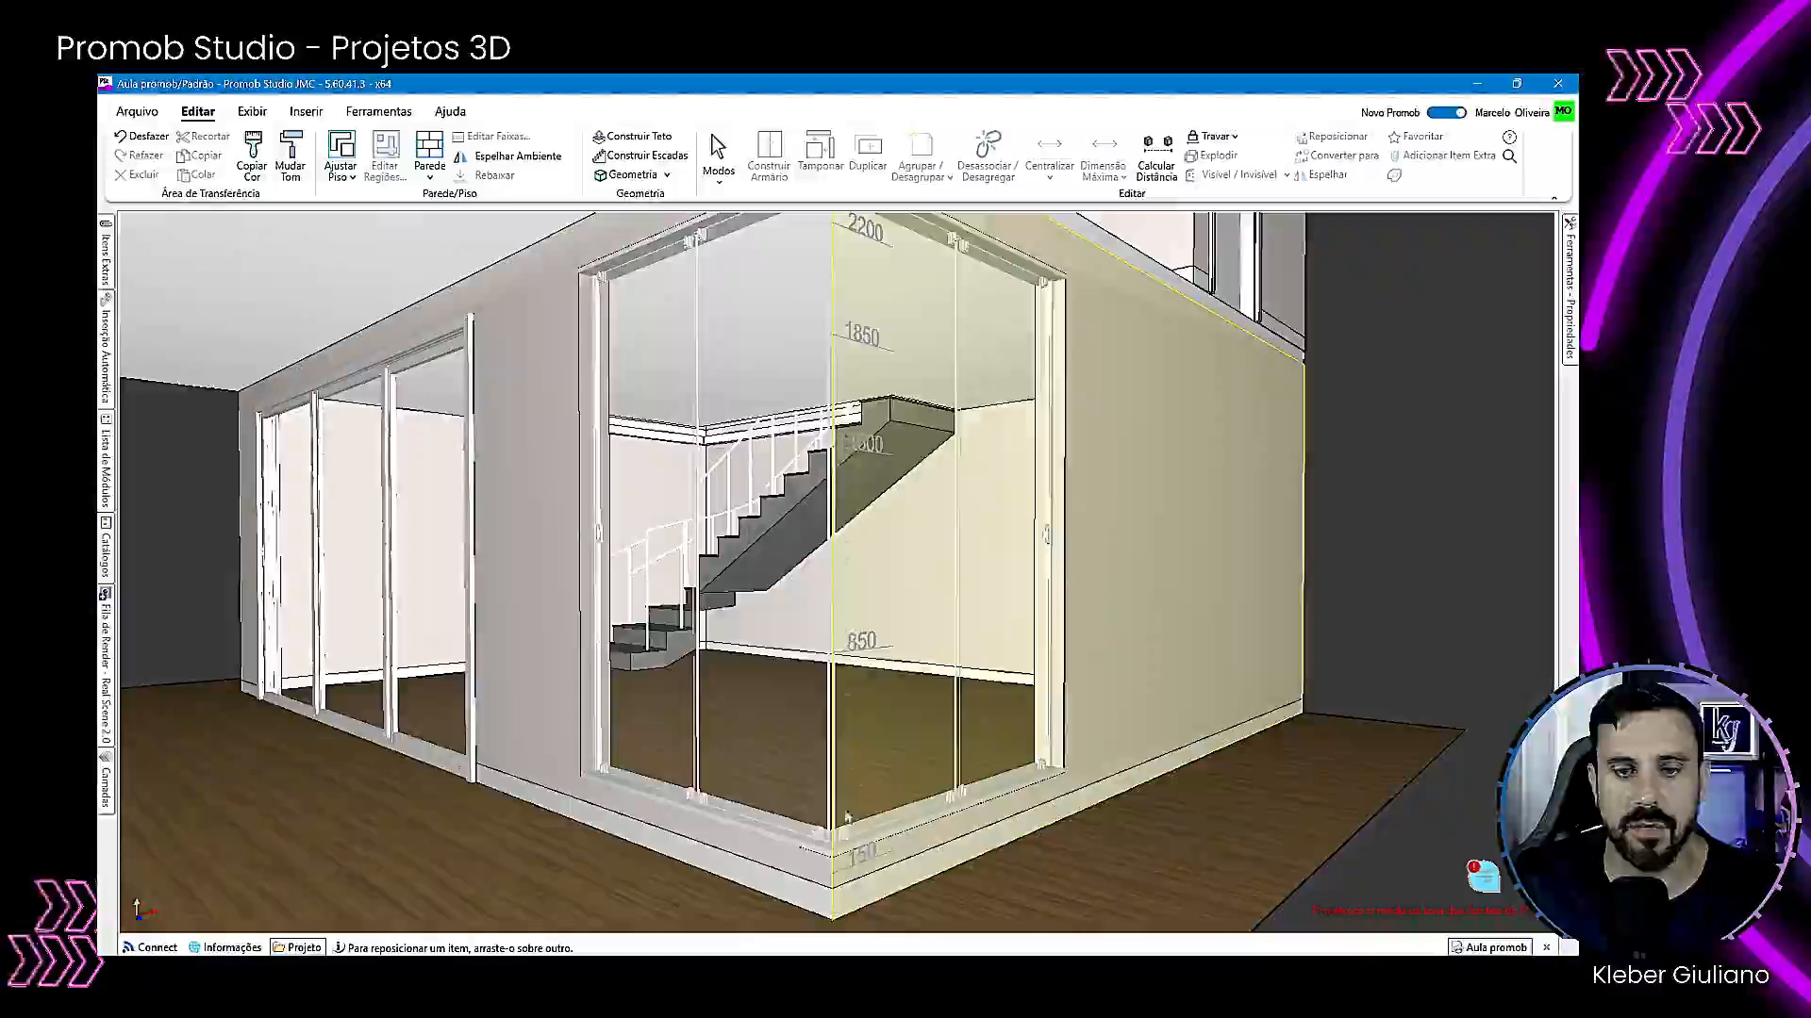
{"action": "middle_click_drag", "start_coordinate": [766, 623], "coordinate": [1442, 552]}
{"action": "middle_click_drag", "start_coordinate": [660, 712], "coordinate": [675, 701]}
{"action": "left_click", "coordinate": [700, 906]}
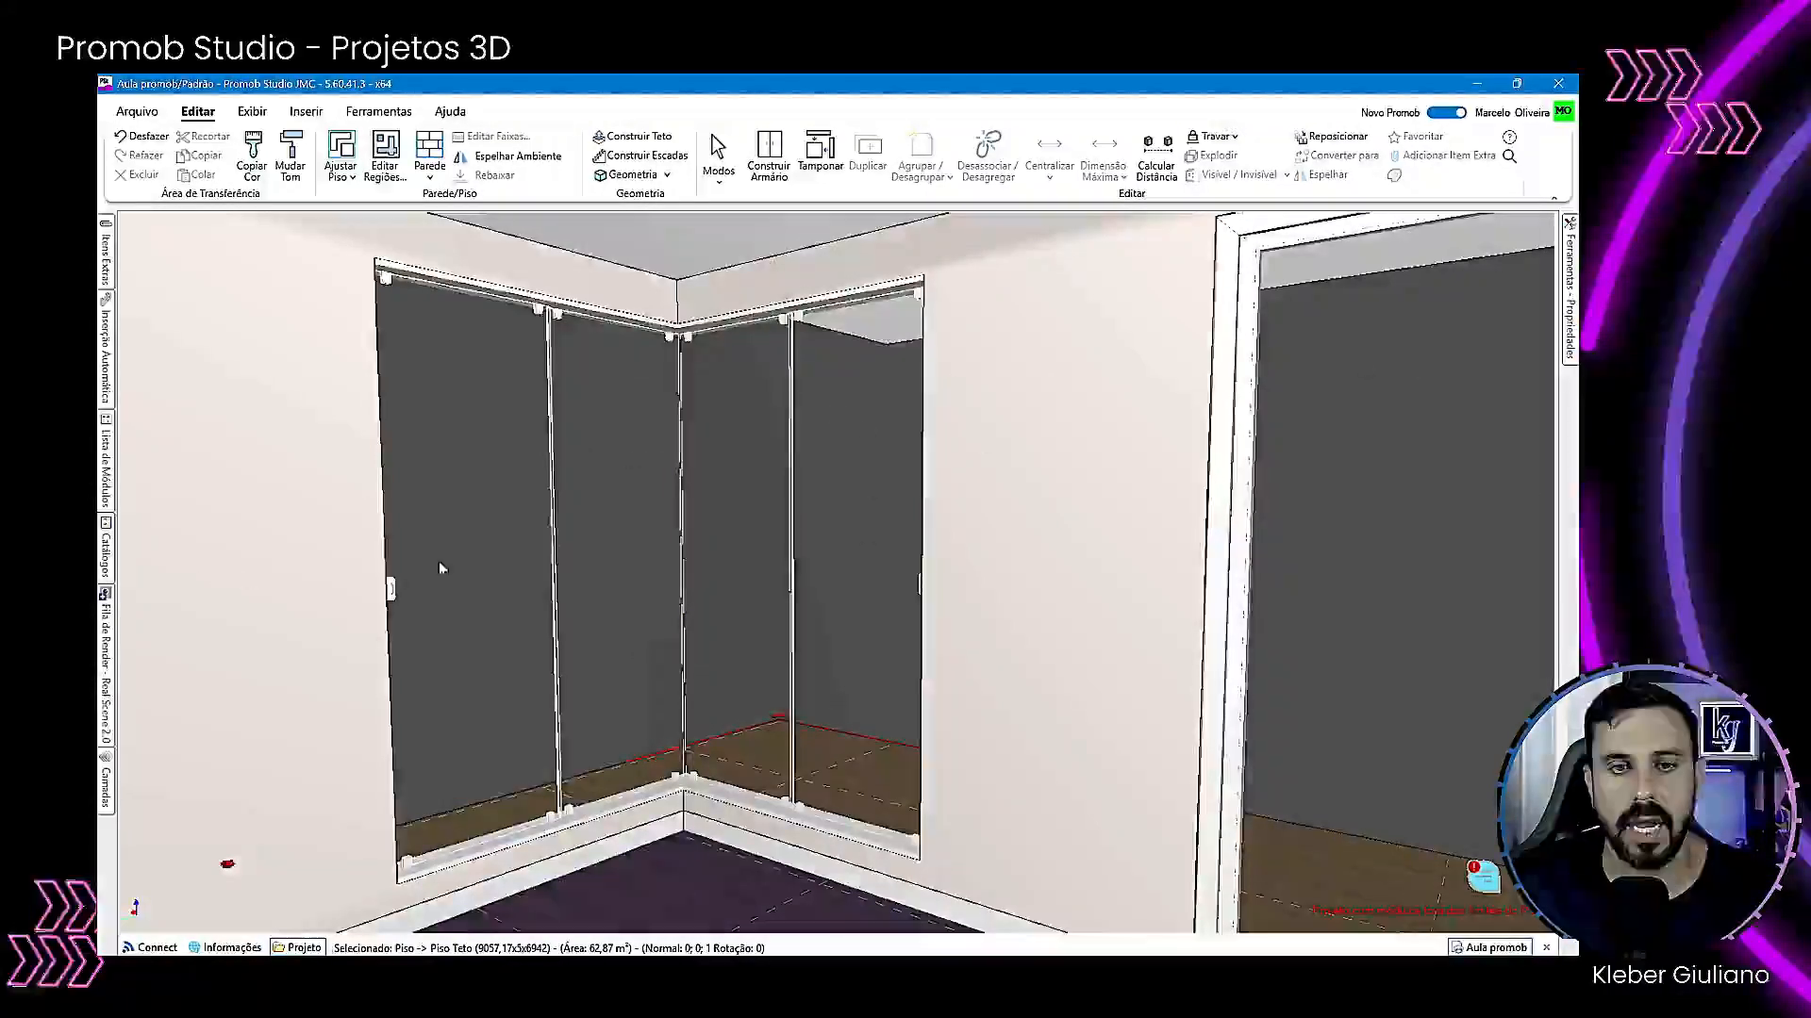
{"action": "scroll", "coordinate": [671, 650], "scroll_direction": "down", "scroll_amount": 4}
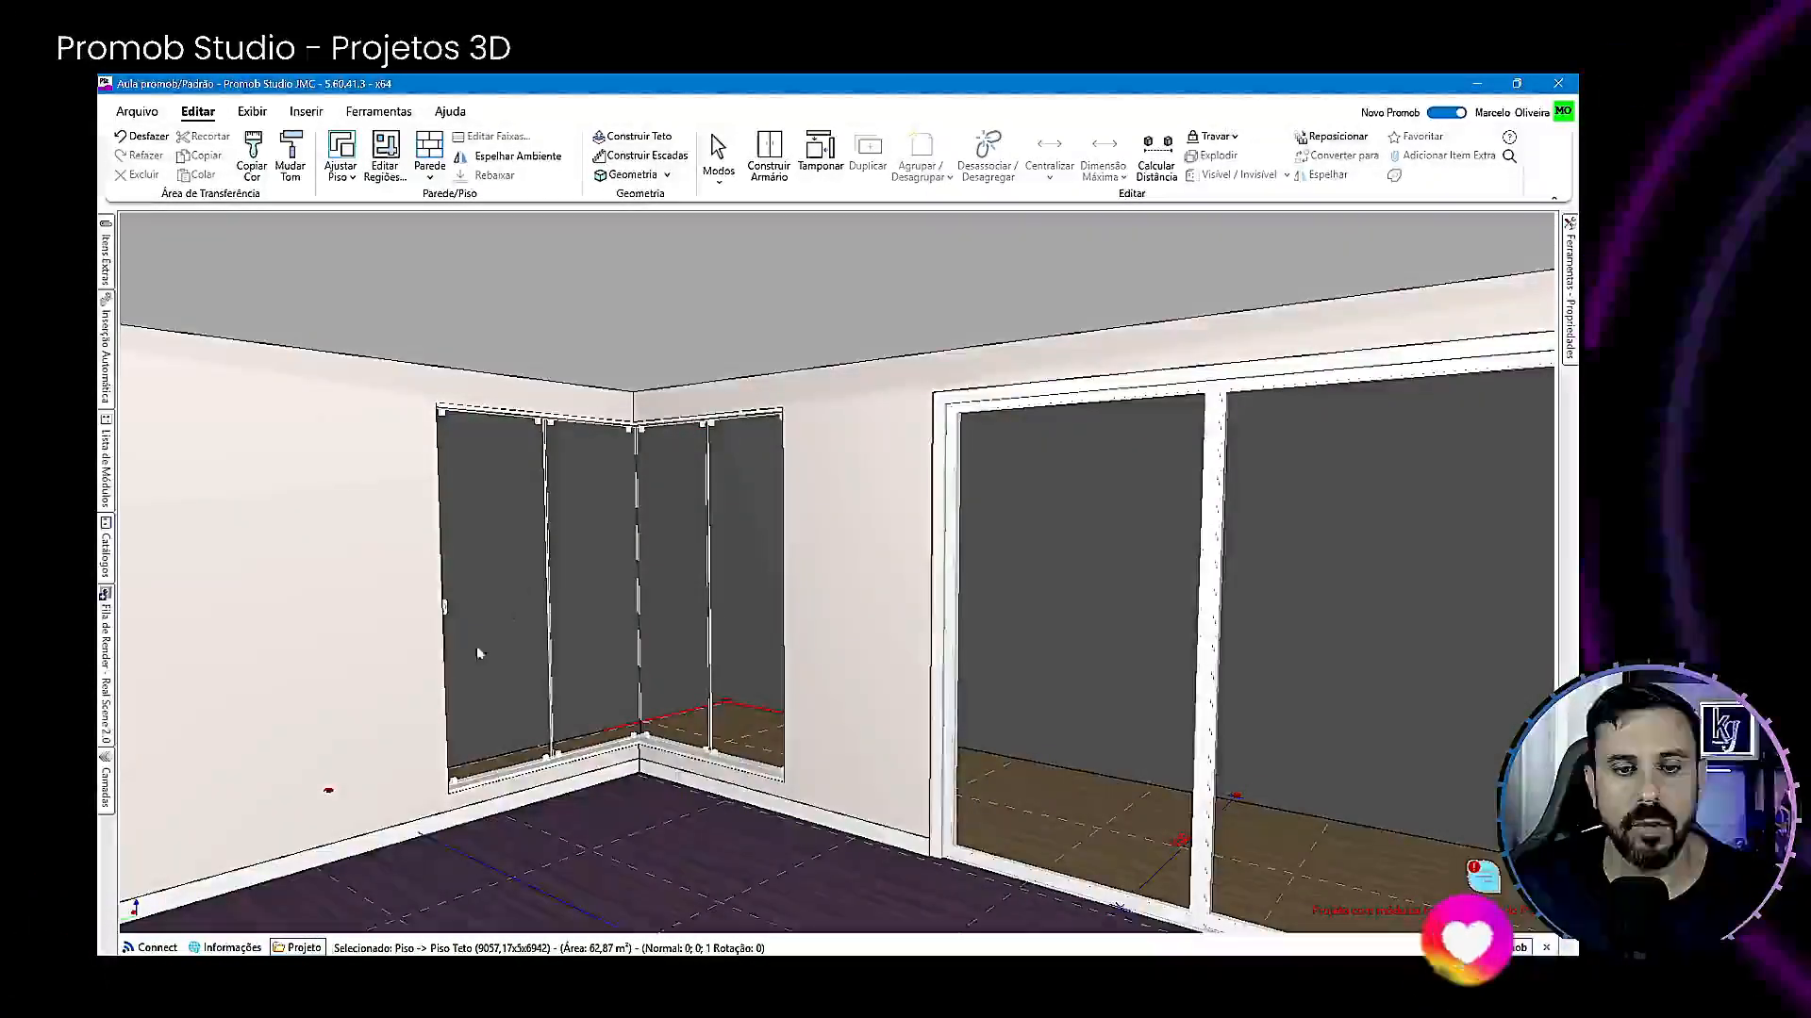
{"action": "scroll", "coordinate": [710, 654], "scroll_direction": "up", "scroll_amount": 4}
{"action": "left_click", "coordinate": [1294, 337]}
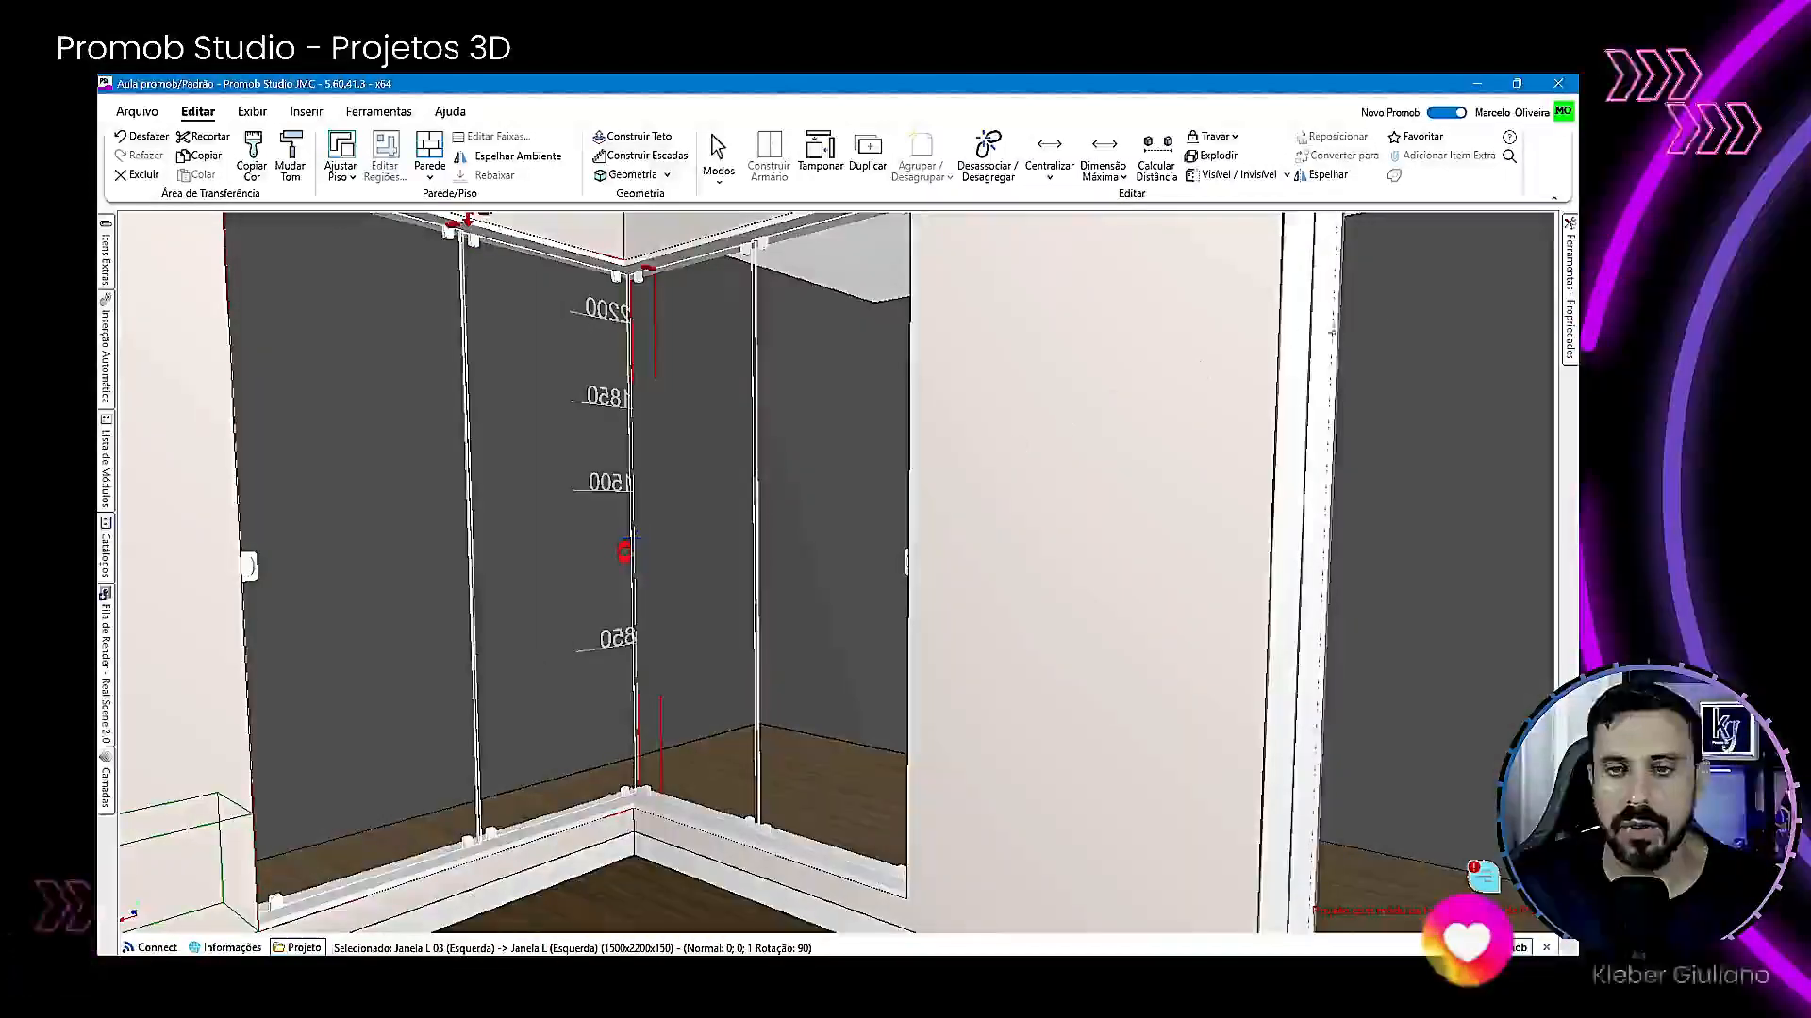
{"action": "mouse_move", "coordinate": [1569, 283]}
{"action": "left_click", "coordinate": [1351, 251]}
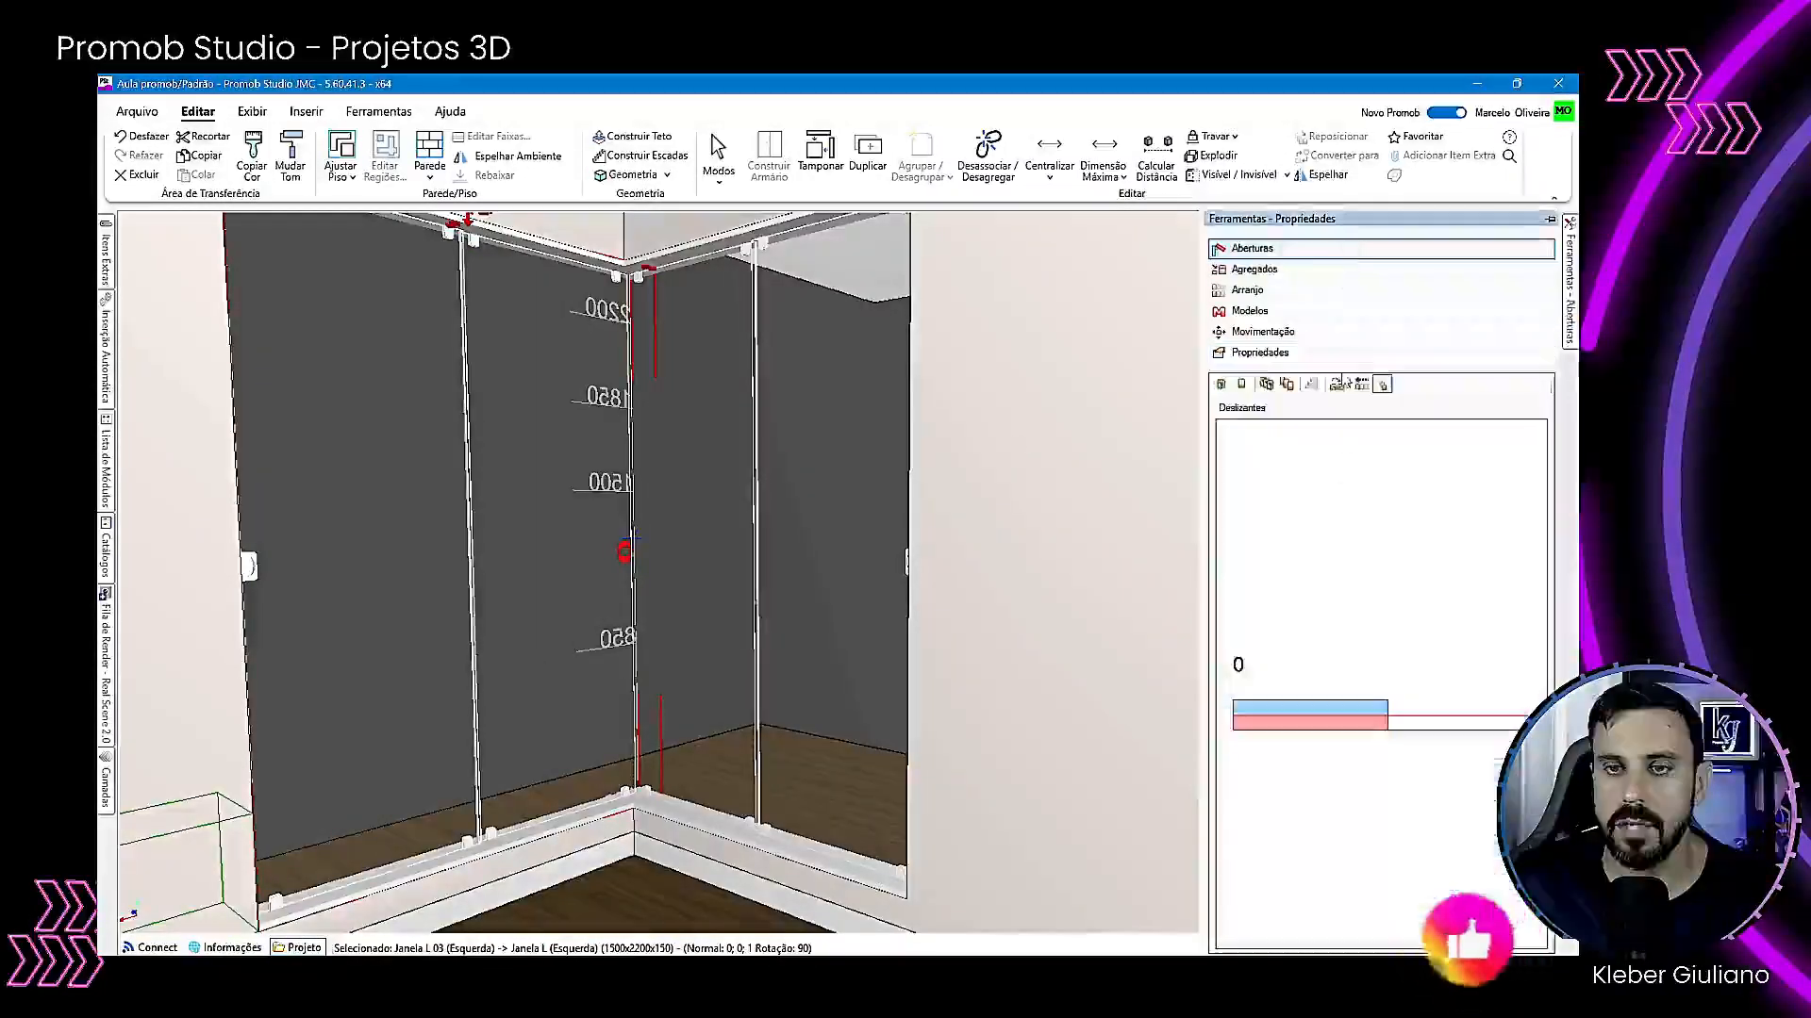
Try sliding the outer leaf of the front wall's corner window toward the corner, and return it to closed.
{"action": "left_click_drag", "start_coordinate": [1340, 735], "coordinate": [1302, 728]}
{"action": "left_click", "coordinate": [568, 755]}
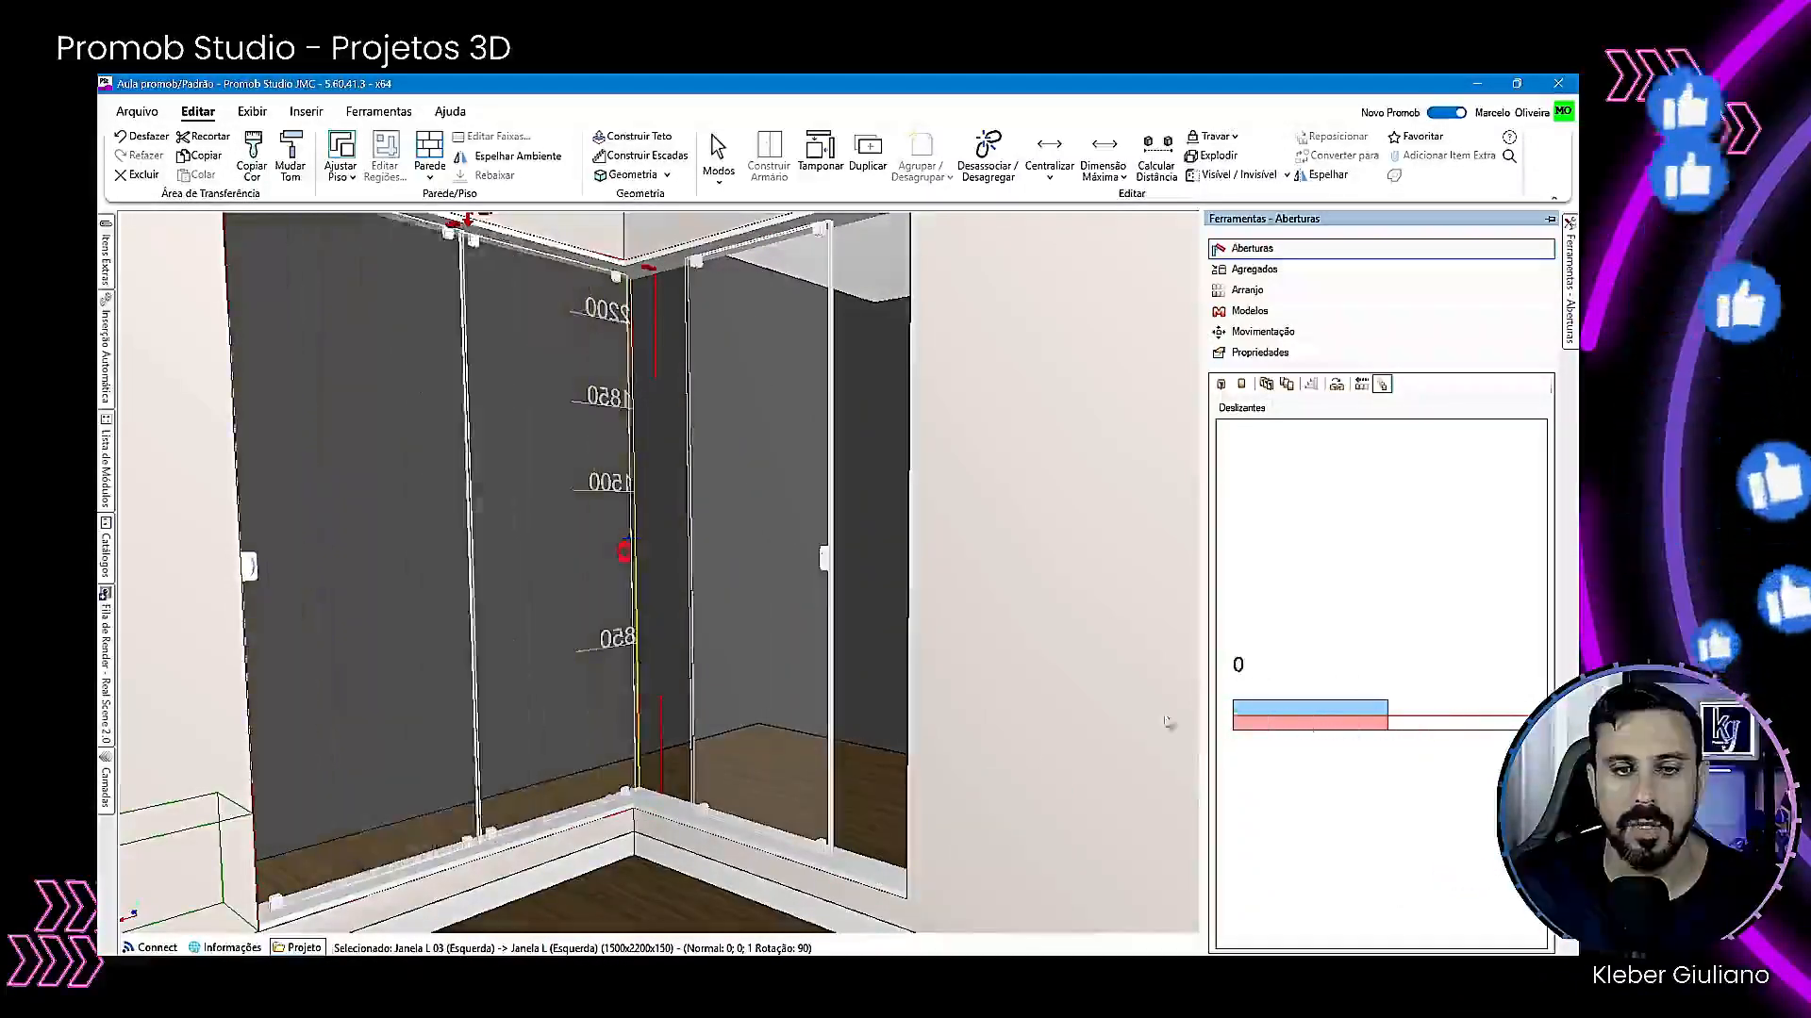
{"action": "left_click", "coordinate": [800, 701]}
{"action": "left_click_drag", "start_coordinate": [1421, 723], "coordinate": [1333, 733]}
Slide the two leaves meeting at the corner open, away from it, moving the front wall's leaf to 632.
{"action": "left_click", "coordinate": [594, 688]}
{"action": "left_click_drag", "start_coordinate": [1314, 714], "coordinate": [1453, 721]}
{"action": "left_click", "coordinate": [683, 645]}
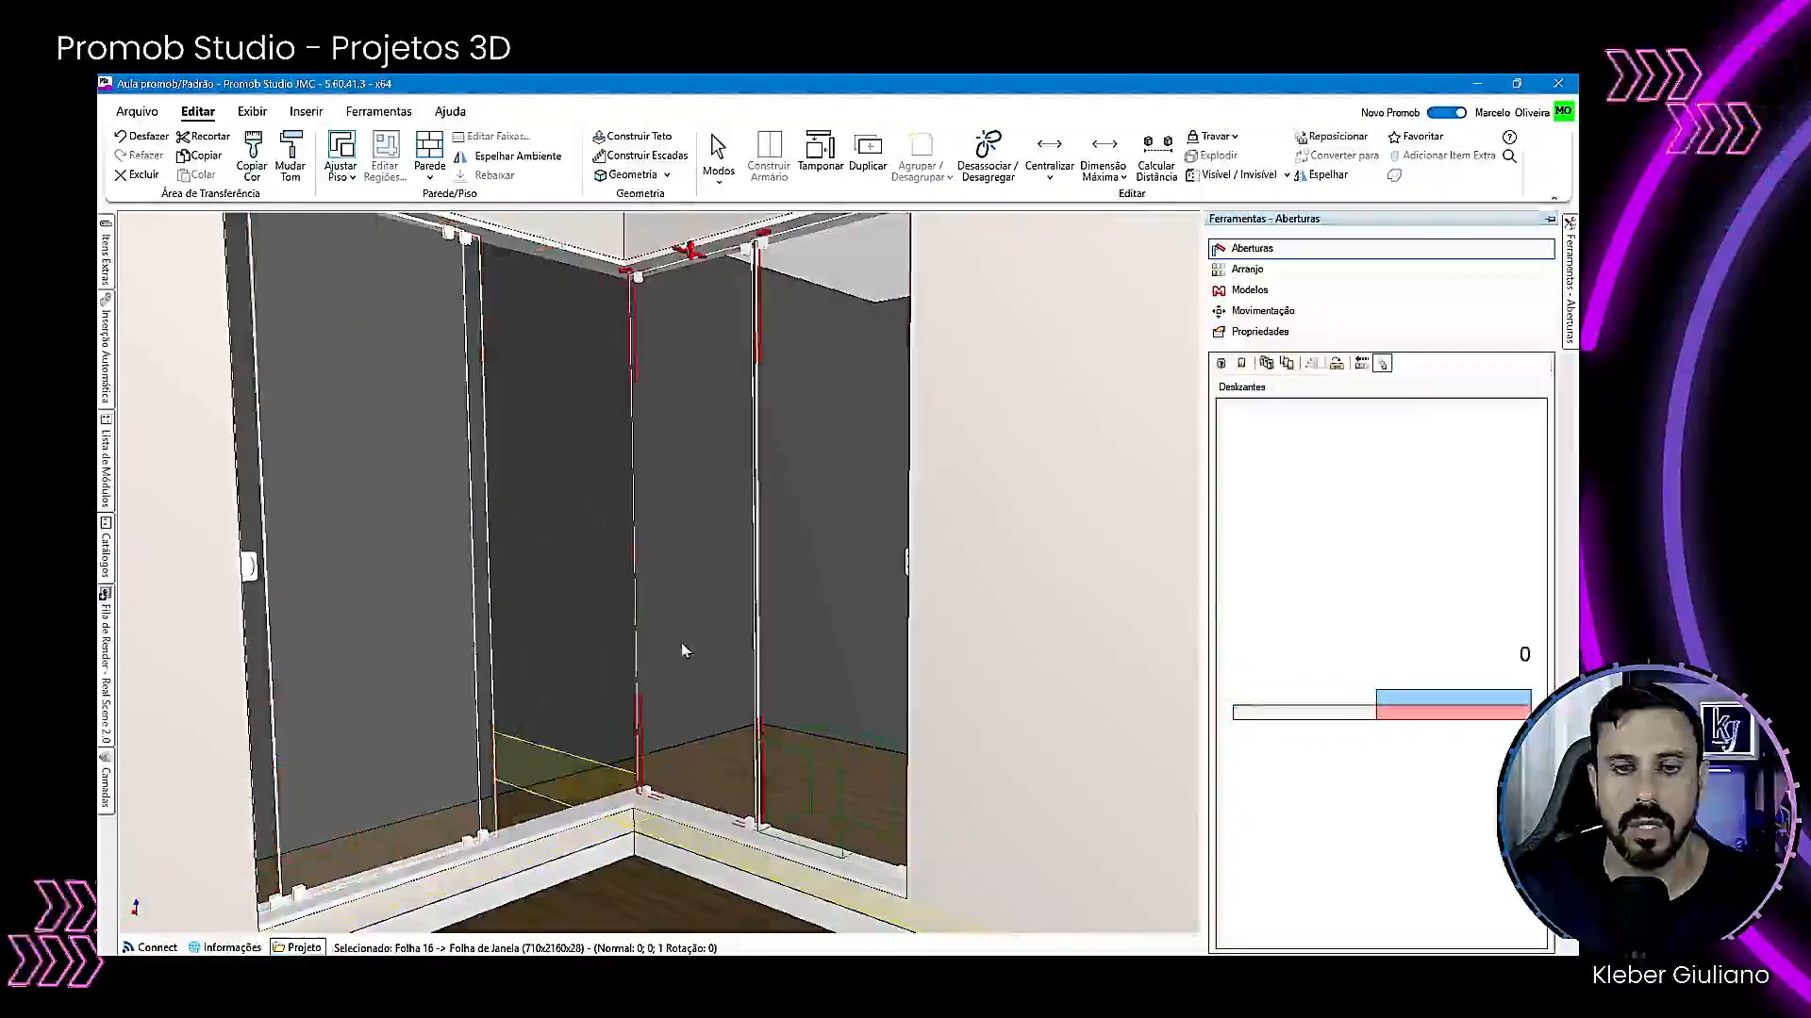
{"action": "left_click_drag", "start_coordinate": [1468, 719], "coordinate": [1018, 717]}
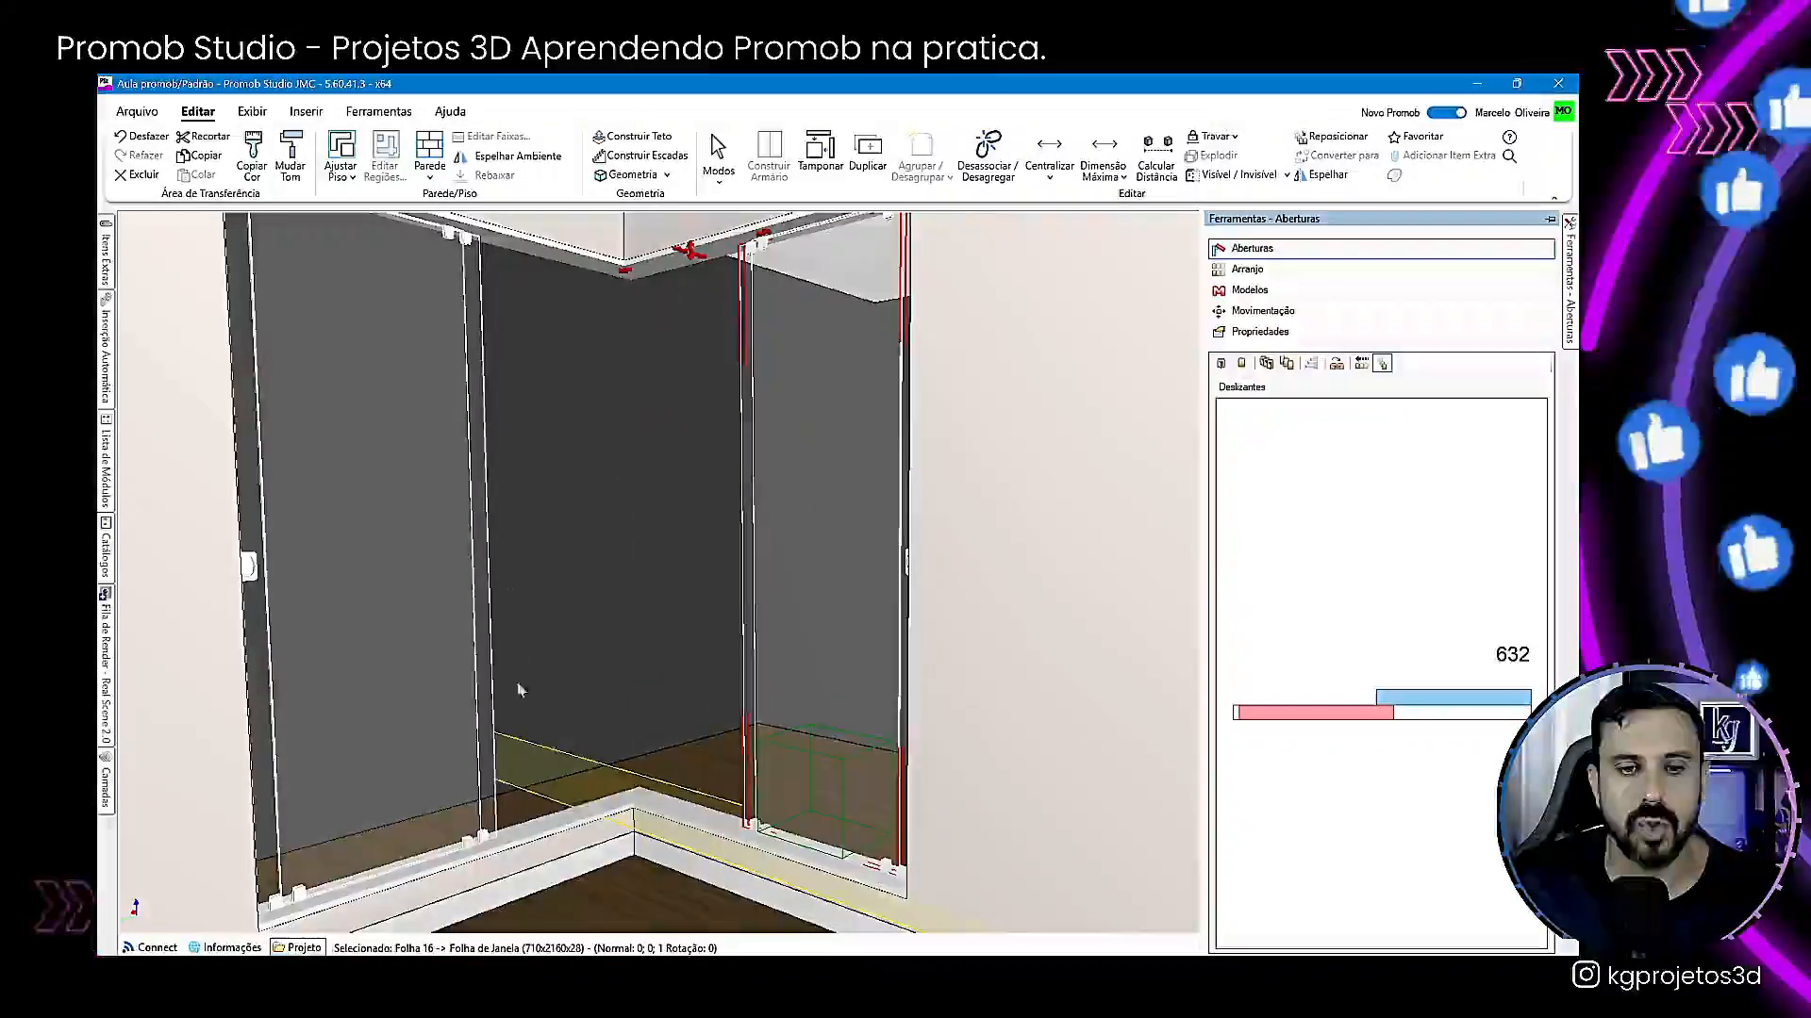
Examine the opened corner window from inside and outside the house, along with the L-shaped window models in the catalogue.
{"action": "mouse_move", "coordinate": [711, 692]}
{"action": "middle_mouse_down"}
{"action": "mouse_move", "coordinate": [654, 692]}
{"action": "mouse_move", "coordinate": [675, 761]}
{"action": "mouse_move", "coordinate": [748, 768]}
{"action": "mouse_move", "coordinate": [737, 839]}
{"action": "mouse_move", "coordinate": [665, 854]}
{"action": "mouse_move", "coordinate": [666, 772]}
{"action": "mouse_move", "coordinate": [654, 833]}
{"action": "middle_mouse_up"}
{"action": "mouse_move", "coordinate": [609, 688]}
{"action": "middle_mouse_down"}
{"action": "mouse_move", "coordinate": [727, 695]}
{"action": "mouse_move", "coordinate": [711, 679]}
{"action": "mouse_move", "coordinate": [710, 705]}
{"action": "middle_mouse_up"}
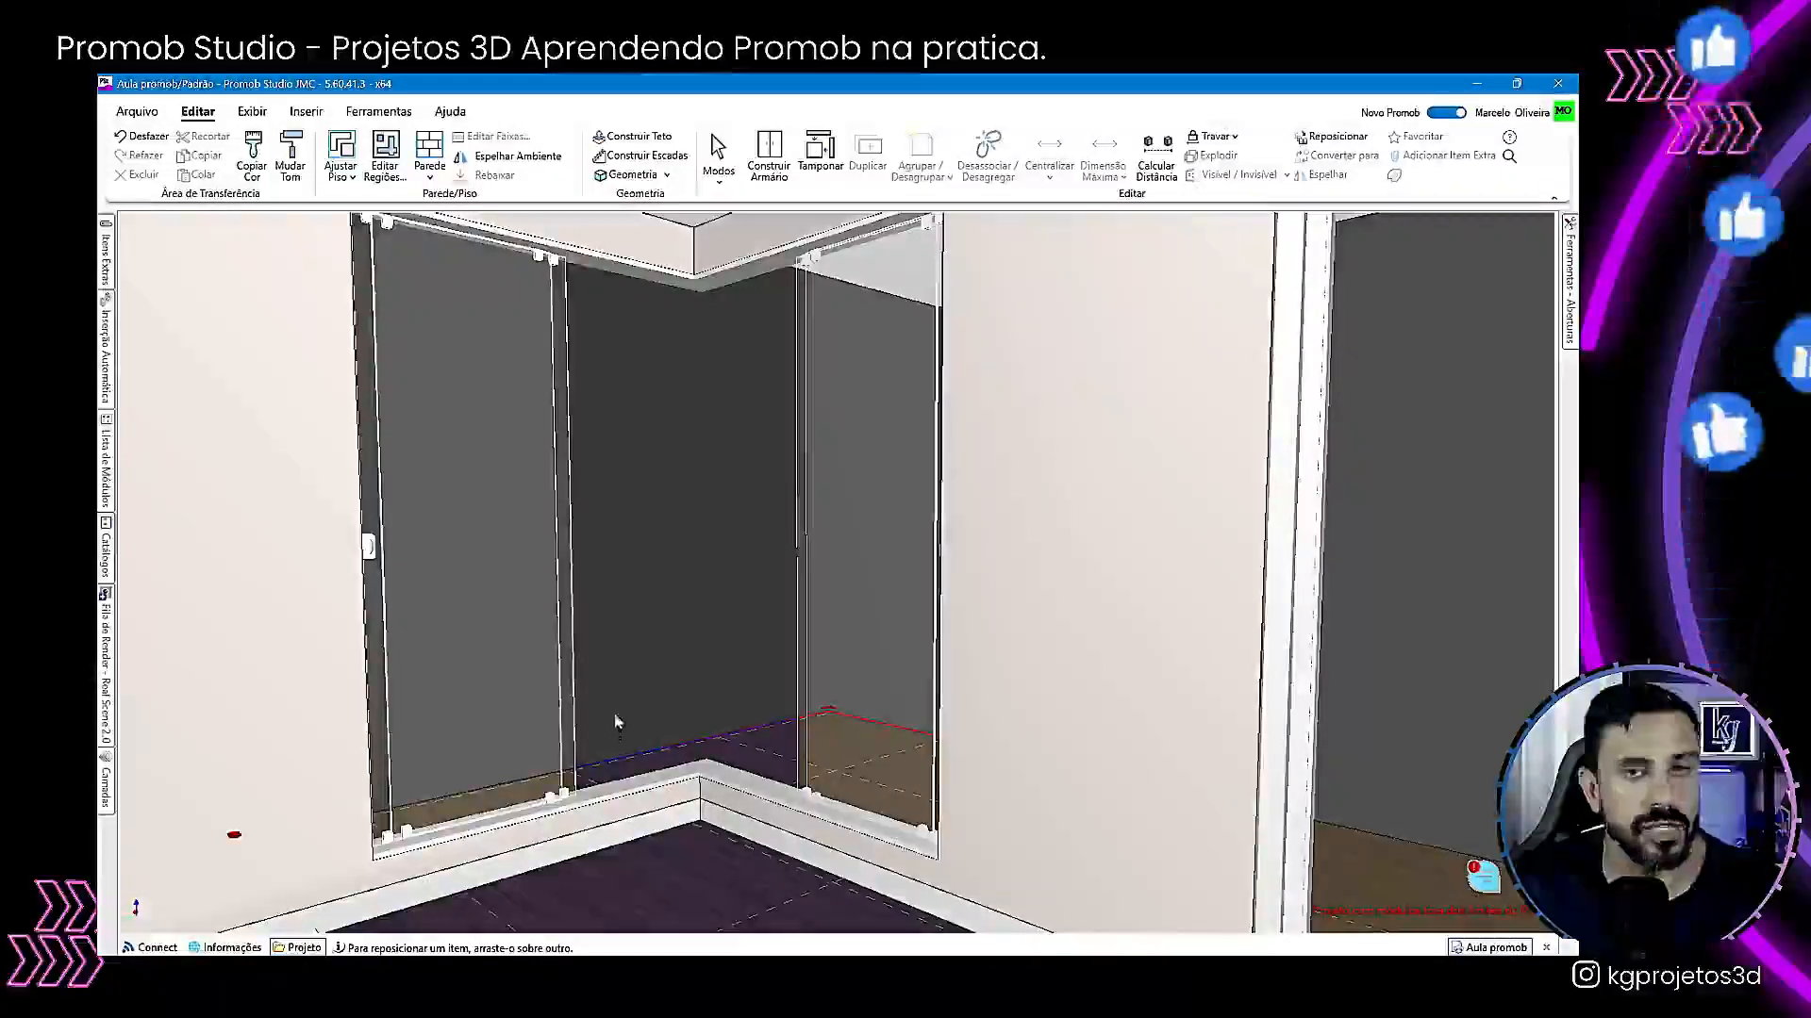
{"action": "left_click", "coordinate": [104, 564]}
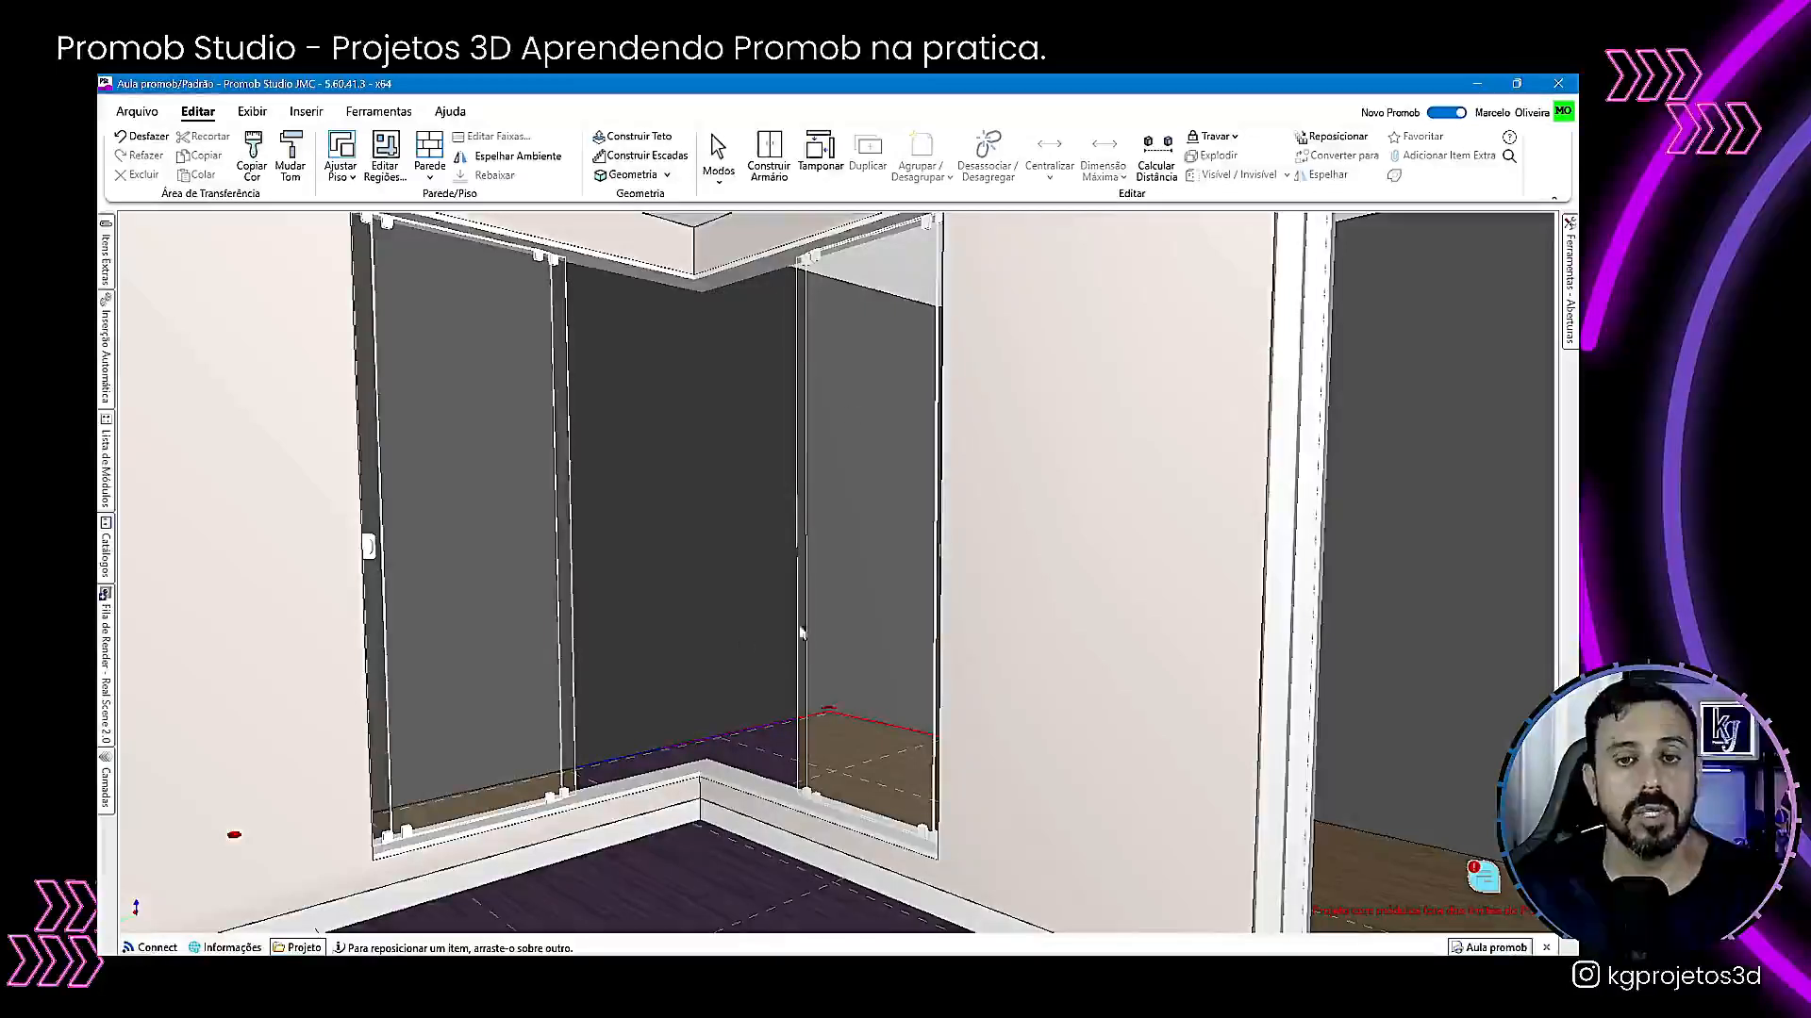
{"action": "scroll", "coordinate": [691, 679], "scroll_direction": "down", "scroll_amount": 10}
{"action": "middle_click_drag", "start_coordinate": [627, 604], "coordinate": [385, 635]}
{"action": "scroll", "coordinate": [317, 611], "scroll_direction": "up", "scroll_amount": 10}
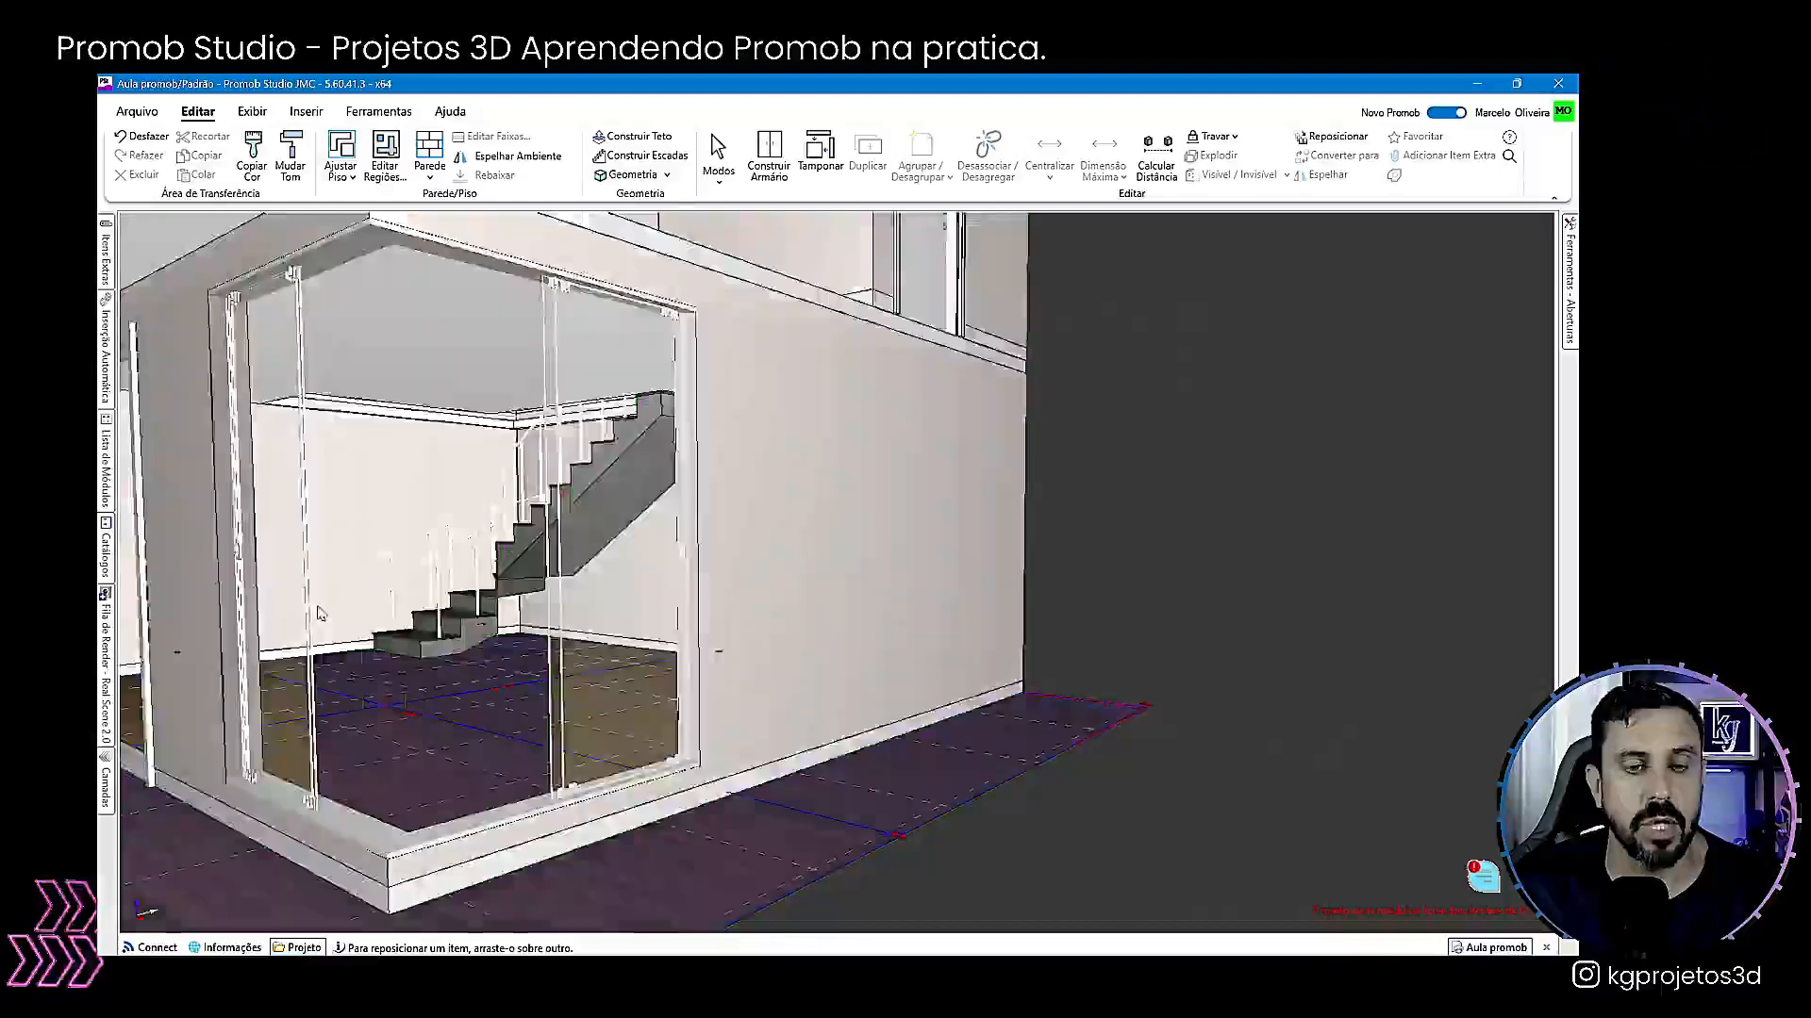
{"action": "middle_click_drag", "start_coordinate": [317, 613], "coordinate": [484, 626]}
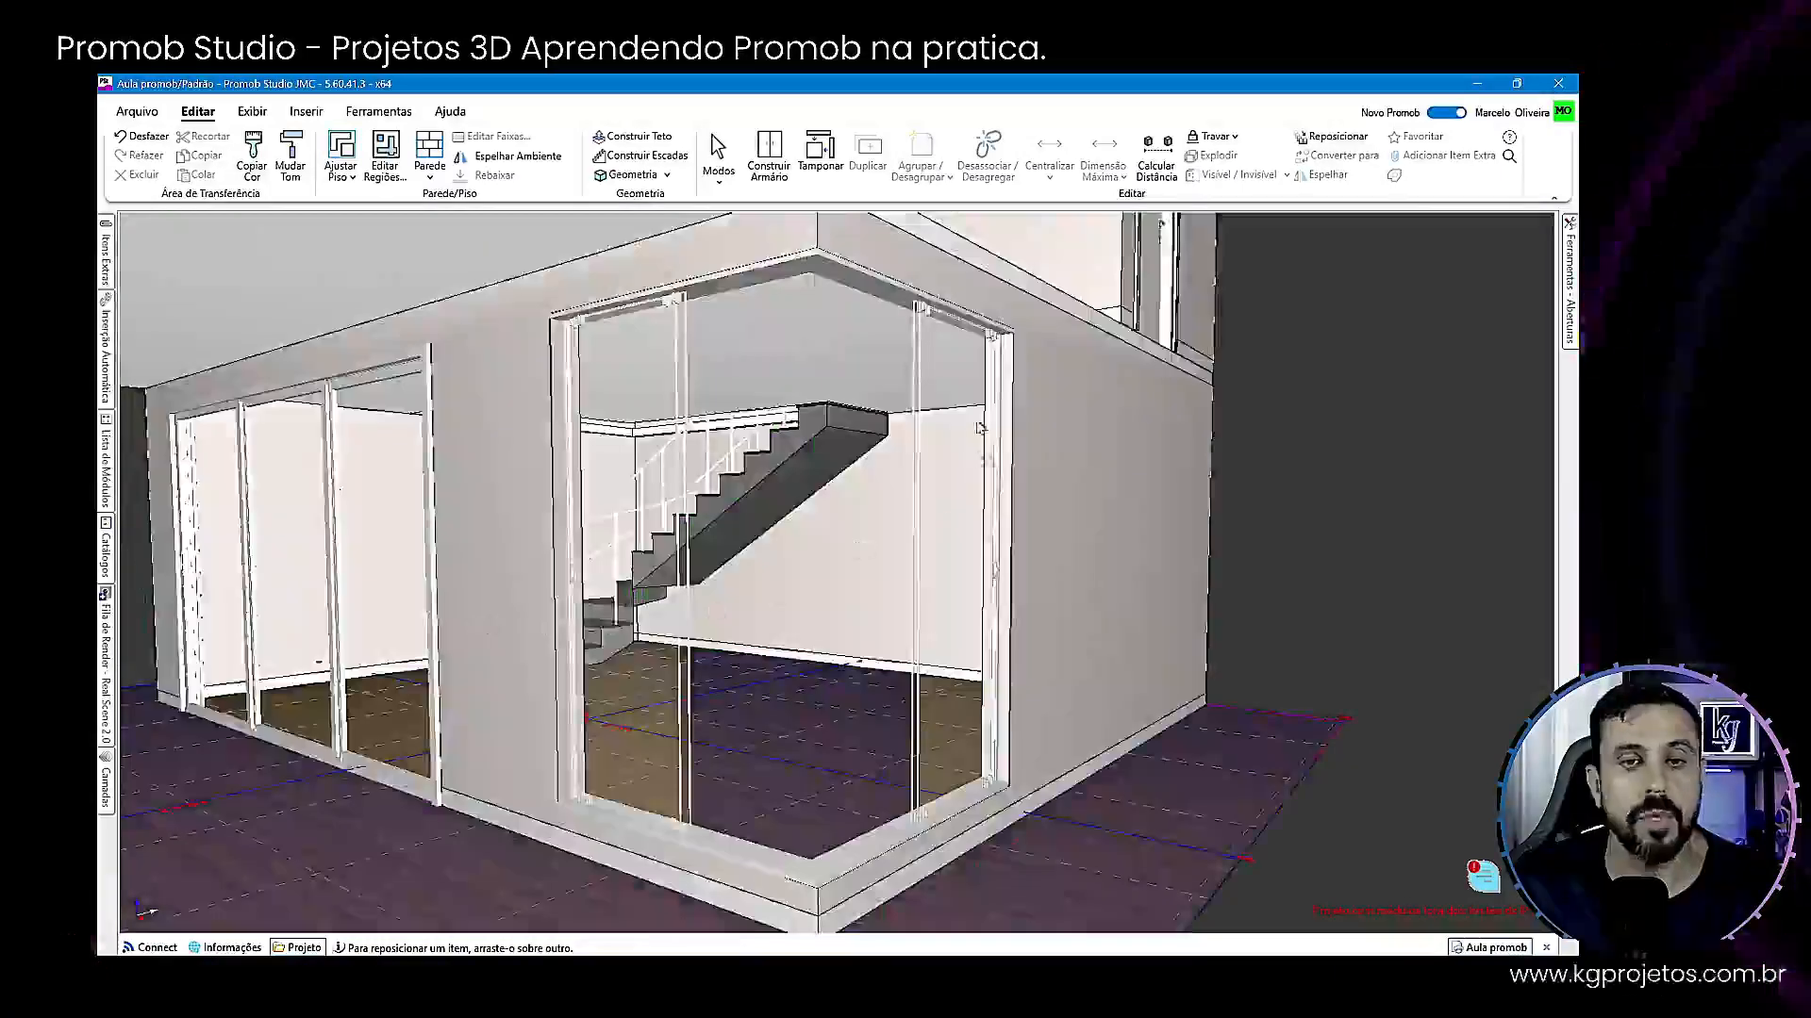
{"action": "left_click", "coordinate": [107, 556]}
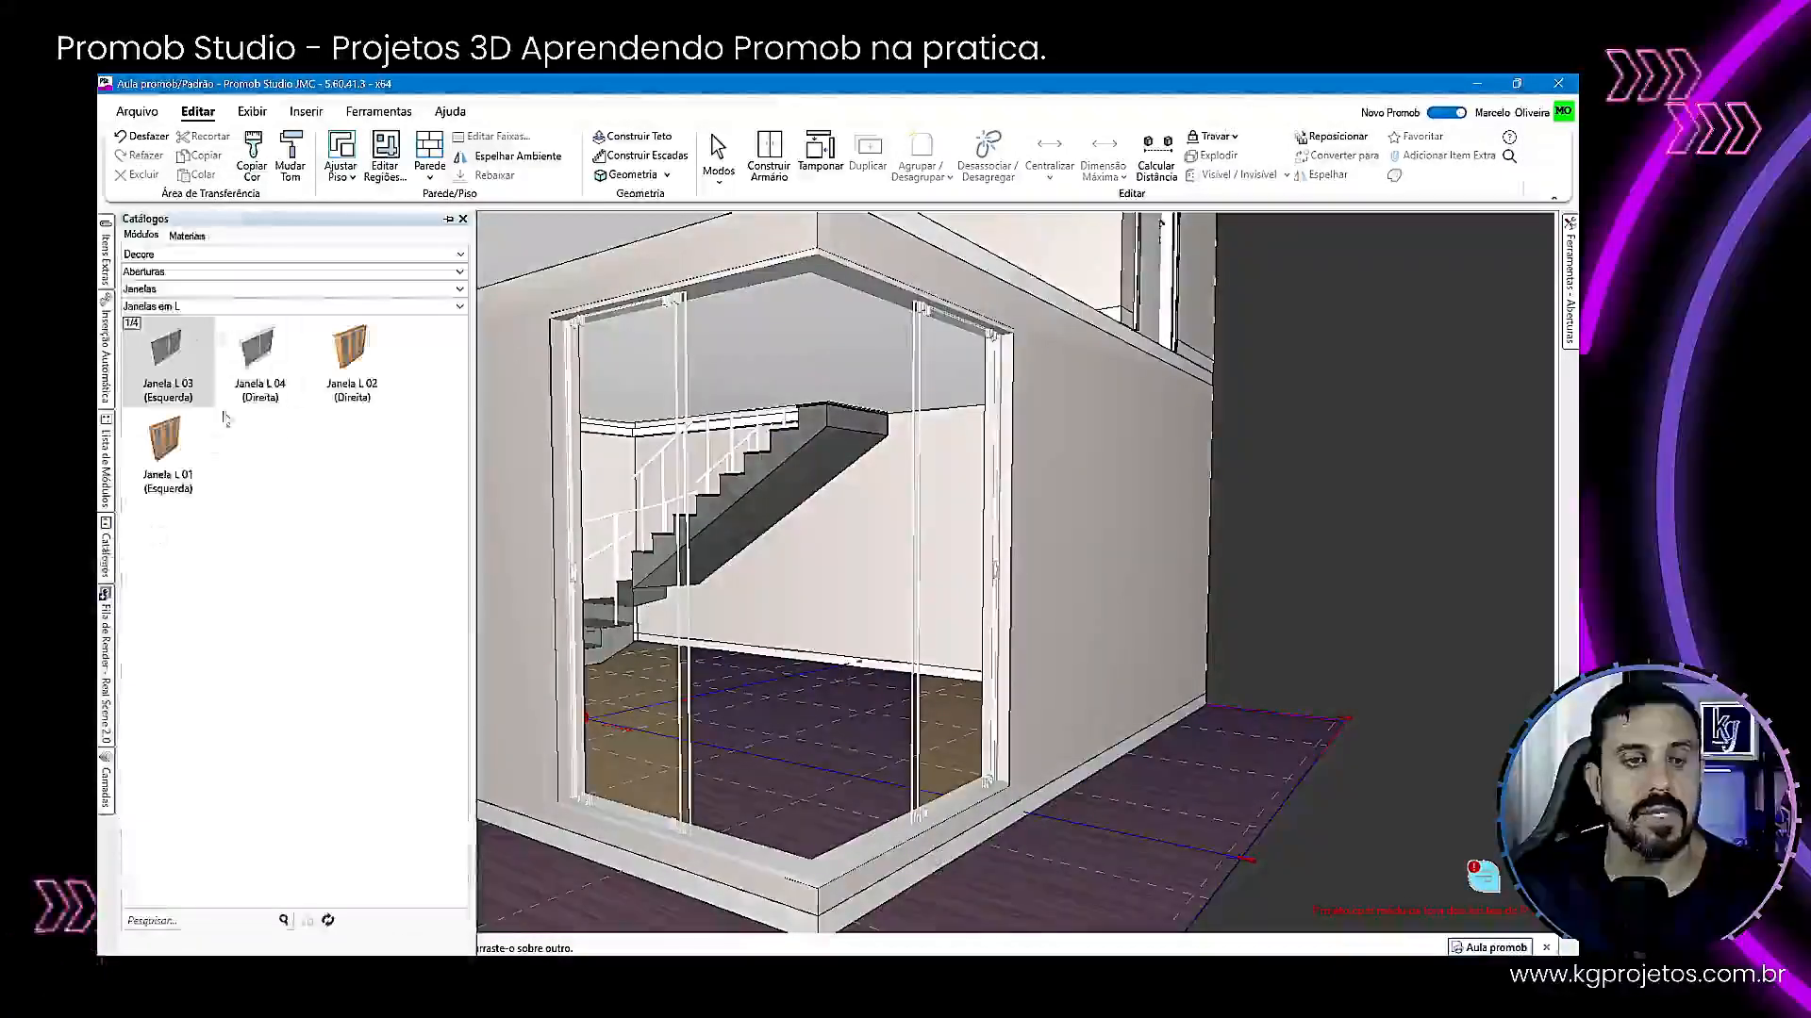
{"action": "mouse_move", "coordinate": [1210, 580]}
{"action": "middle_mouse_down"}
{"action": "mouse_move", "coordinate": [1022, 575]}
{"action": "mouse_move", "coordinate": [1317, 552]}
{"action": "mouse_move", "coordinate": [1036, 612]}
{"action": "mouse_move", "coordinate": [1276, 618]}
{"action": "mouse_move", "coordinate": [836, 614]}
{"action": "mouse_move", "coordinate": [840, 634]}
{"action": "middle_mouse_up"}
{"action": "mouse_move", "coordinate": [750, 673]}
{"action": "middle_mouse_down"}
{"action": "mouse_move", "coordinate": [937, 687]}
{"action": "mouse_move", "coordinate": [659, 723]}
{"action": "mouse_move", "coordinate": [712, 763]}
{"action": "mouse_move", "coordinate": [756, 604]}
{"action": "mouse_move", "coordinate": [797, 573]}
{"action": "middle_mouse_up"}
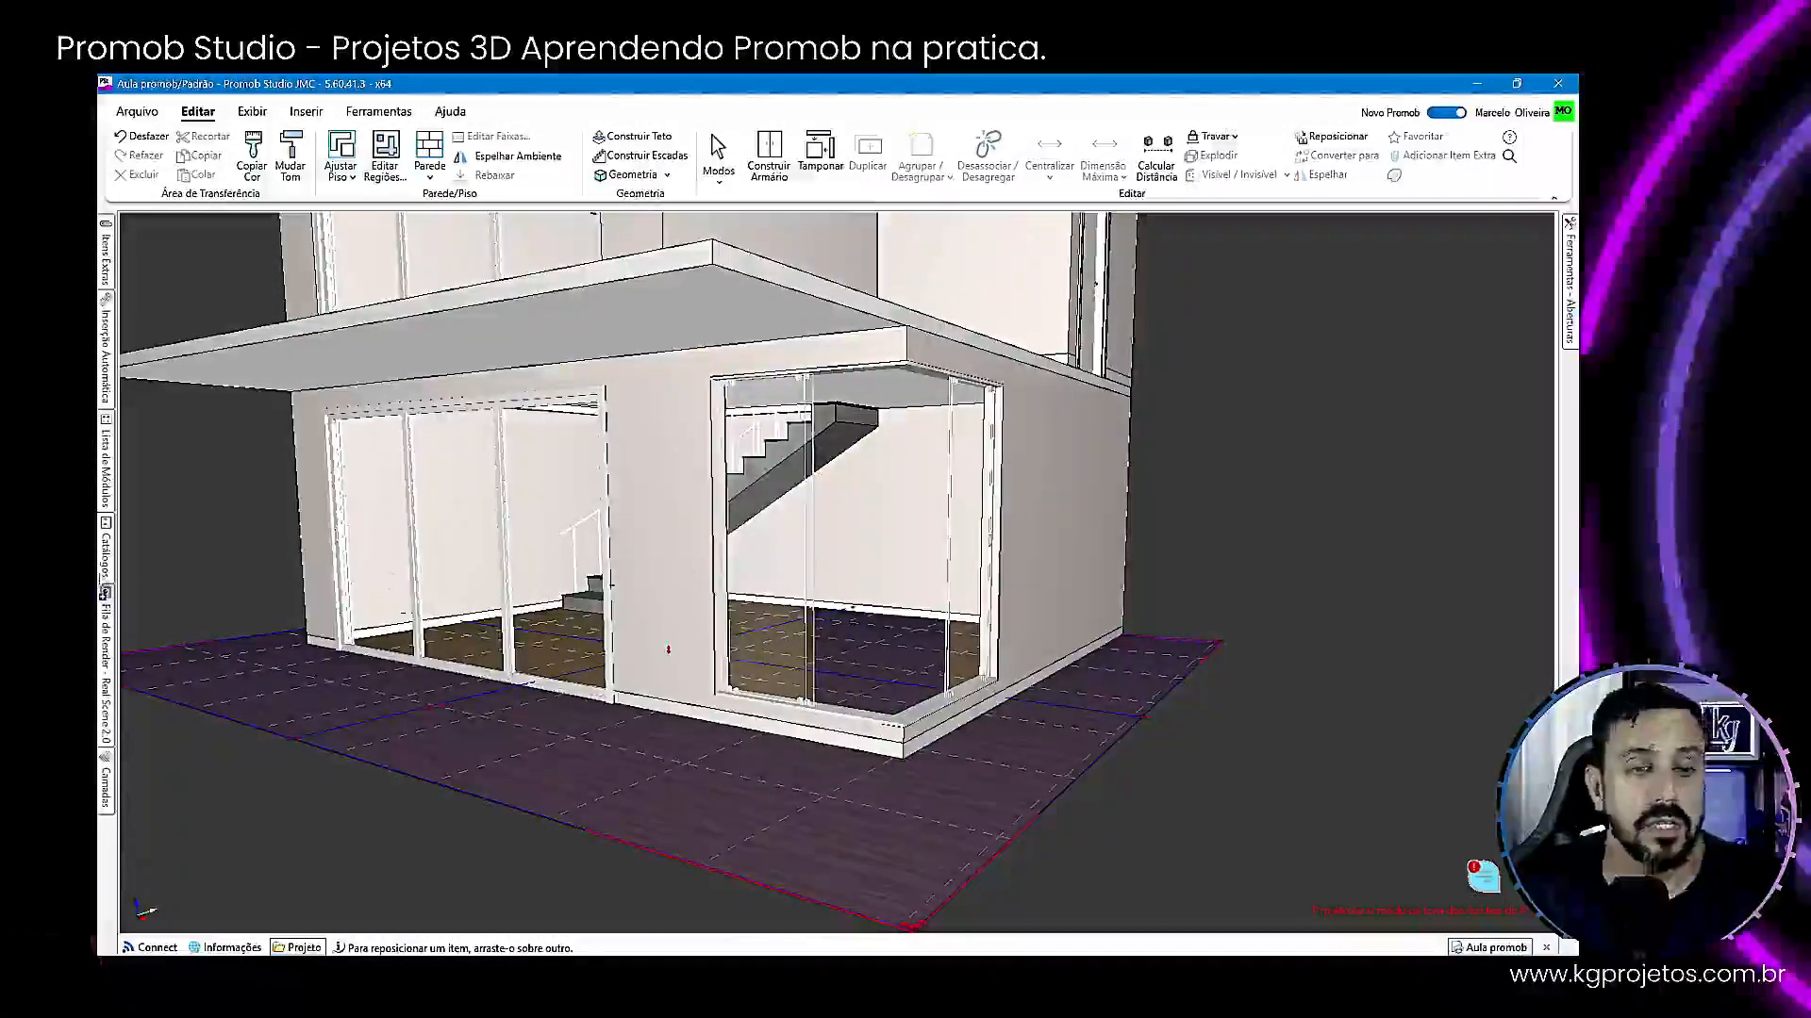
{"action": "left_click", "coordinate": [106, 551]}
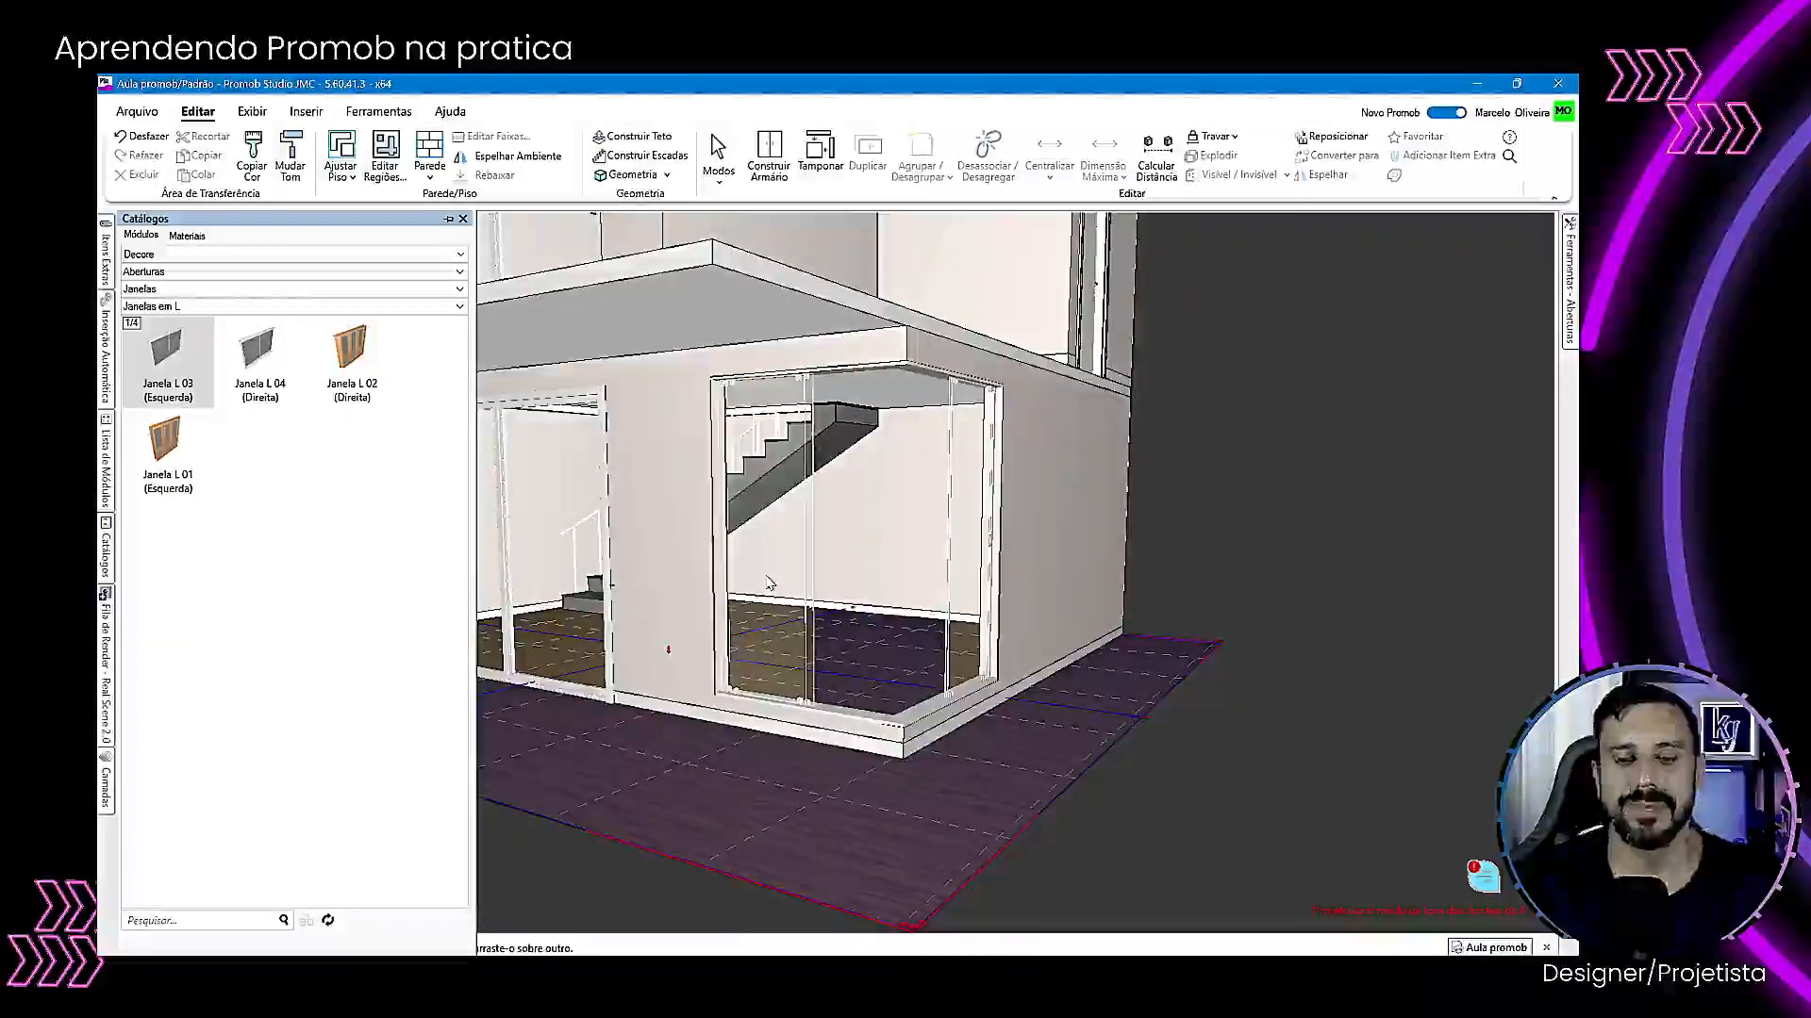
{"action": "middle_click_drag", "start_coordinate": [766, 583], "coordinate": [849, 594]}
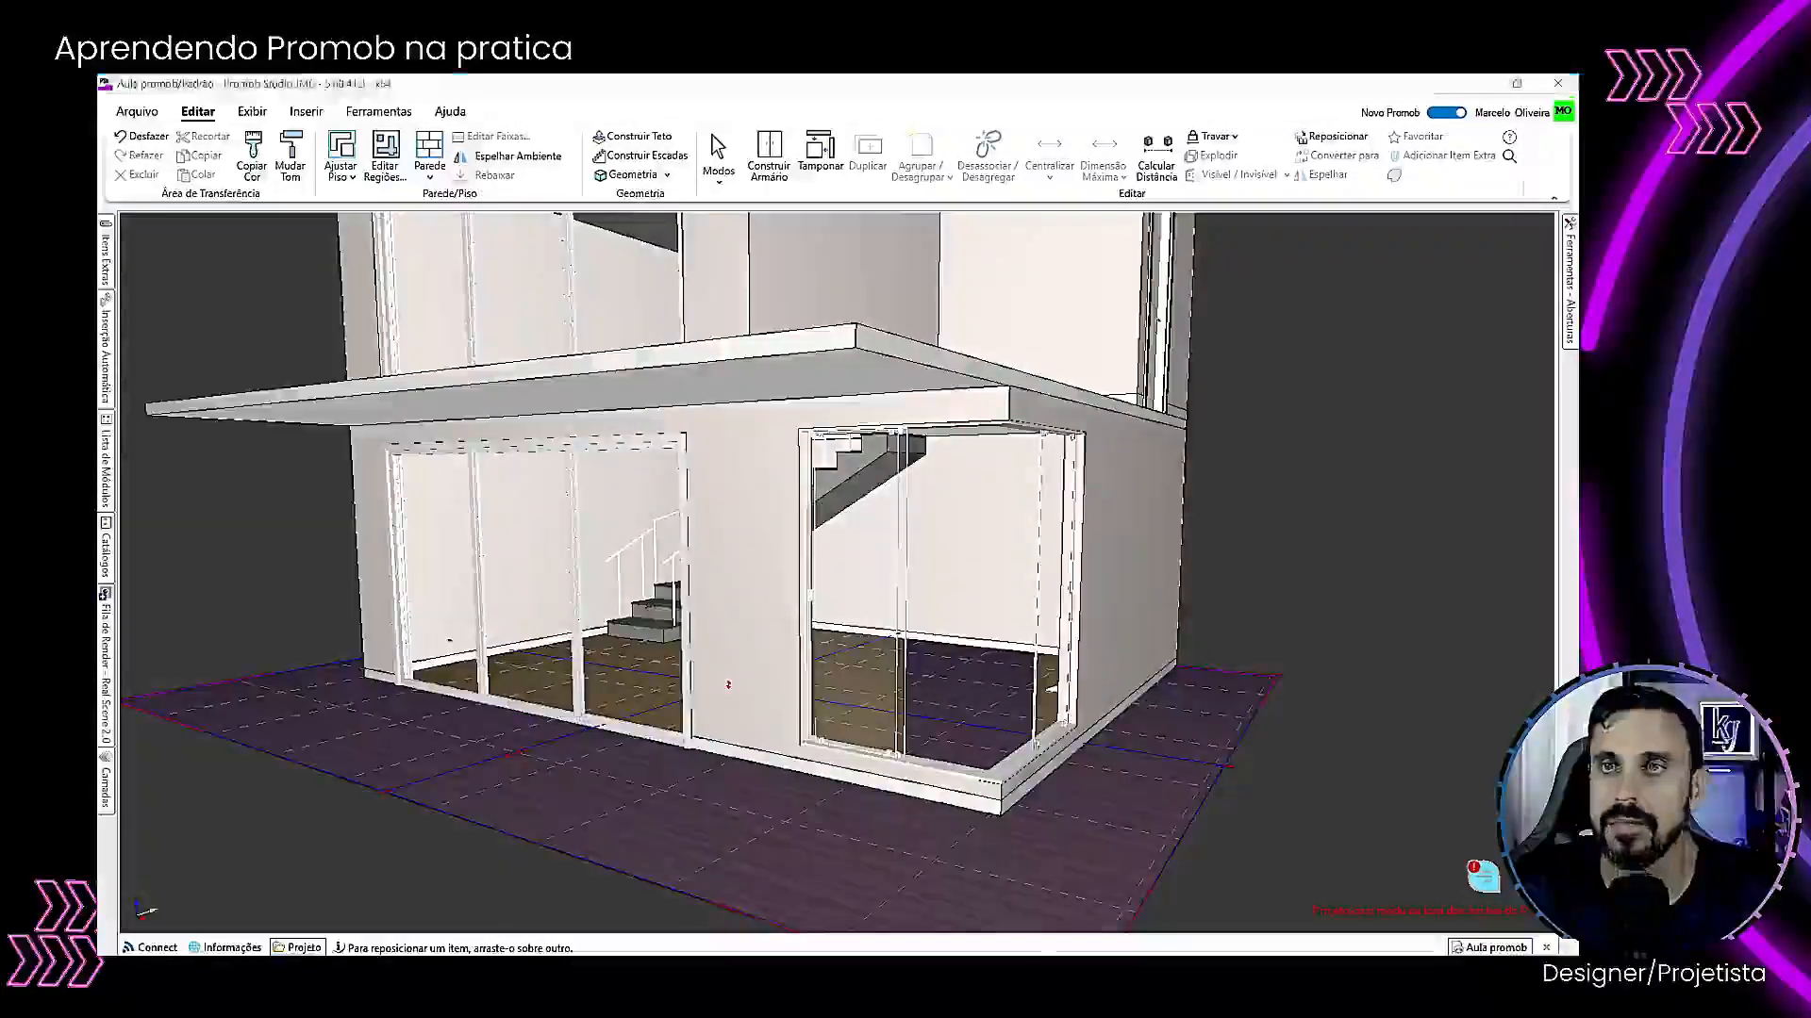